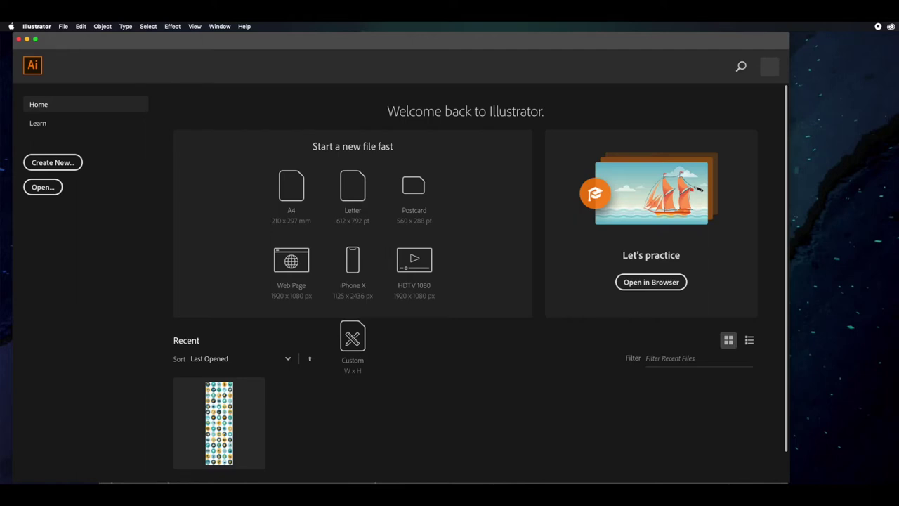
# - Start a new document and name it Part1
pyautogui.click(55, 167)
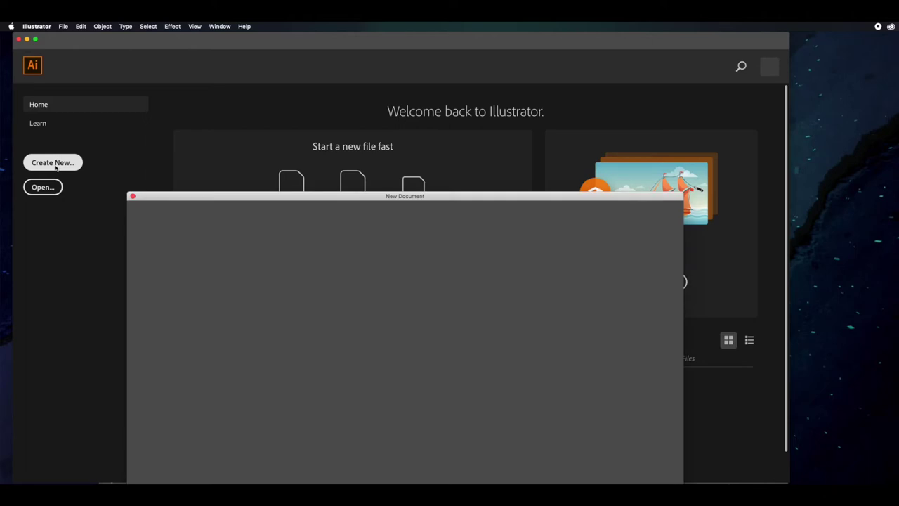
pyautogui.moveTo(267, 197); pyautogui.dragTo(261, 92)
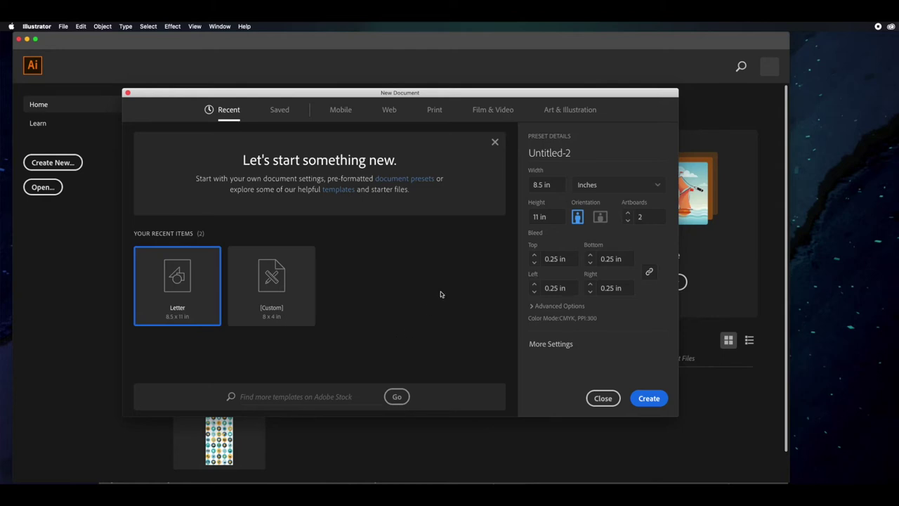
pyautogui.click(577, 153)
pyautogui.doubleClick(577, 153)
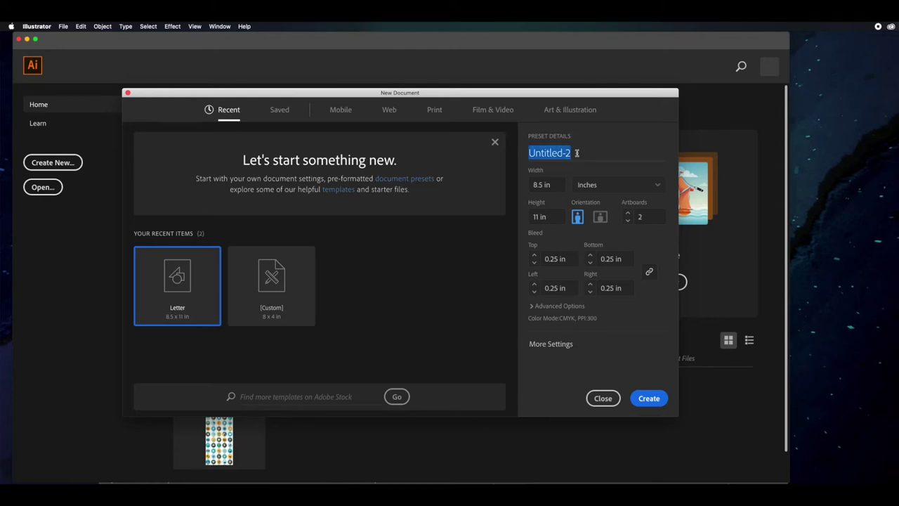
pyautogui.press('BackSpace')
pyautogui.write('P')
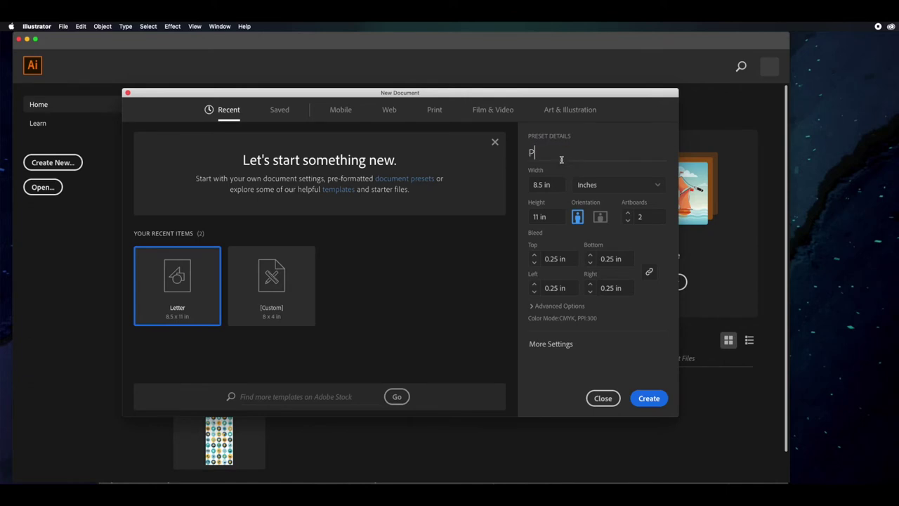
pyautogui.write('art1')
# - Set the new document's width to 8.5 in and its height to 11 in
pyautogui.moveTo(554, 184); pyautogui.dragTo(531, 185)
pyautogui.write('8.5')
pyautogui.press('Tab')
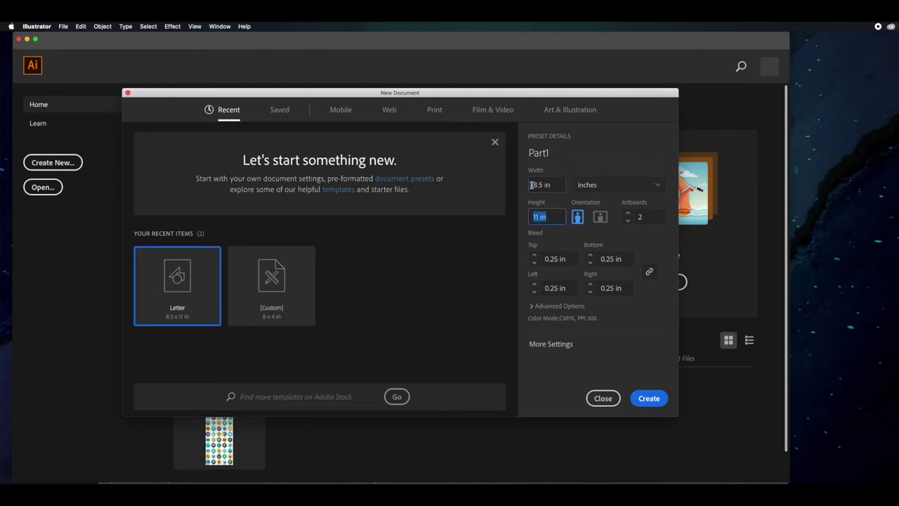
pyautogui.write('11')
pyautogui.press('Tab')
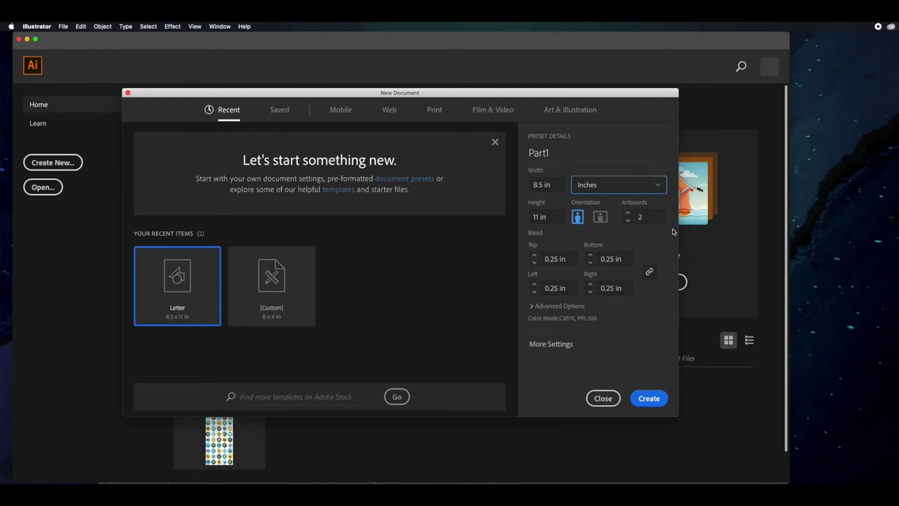
# - Set the number of artboards in the new document to 2
pyautogui.click(627, 221)
pyautogui.click(646, 217)
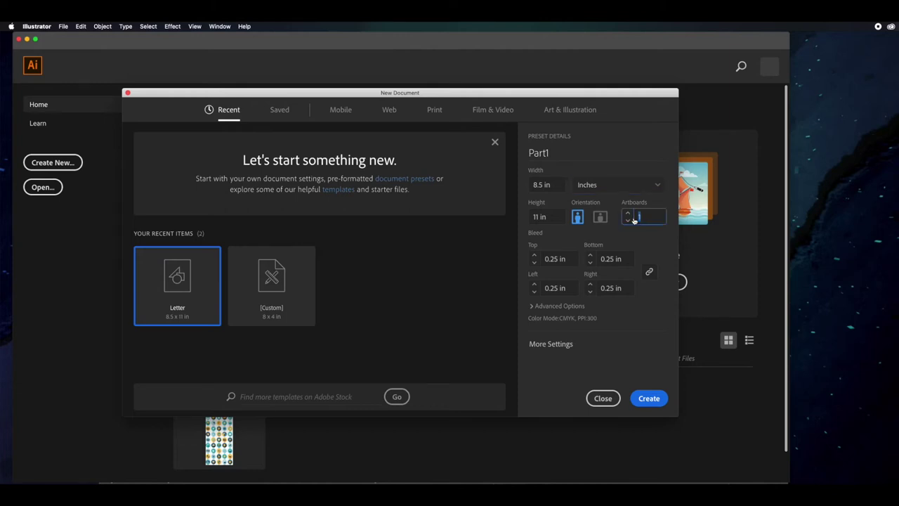
pyautogui.write('2')
pyautogui.press('Tab')
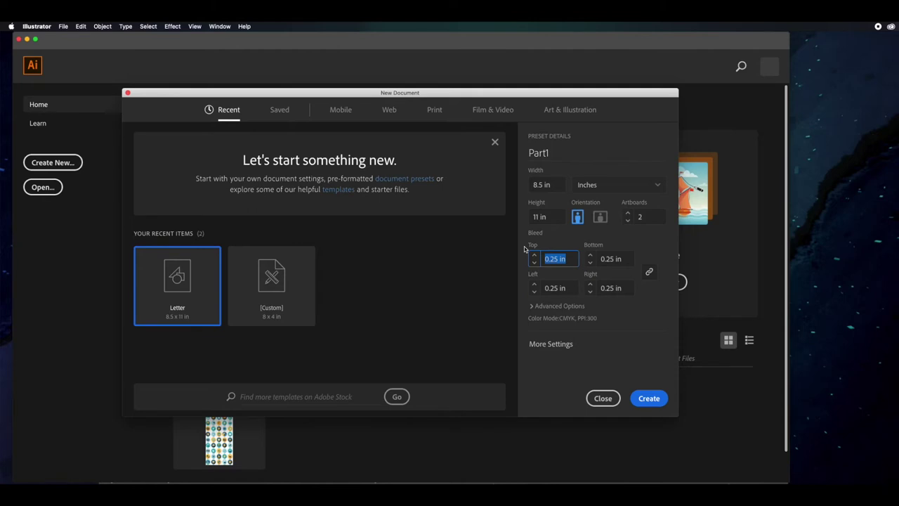
# - Set the bleed on all four sides to 0.5 in and create the document
pyautogui.write('.5')
pyautogui.press('Tab')
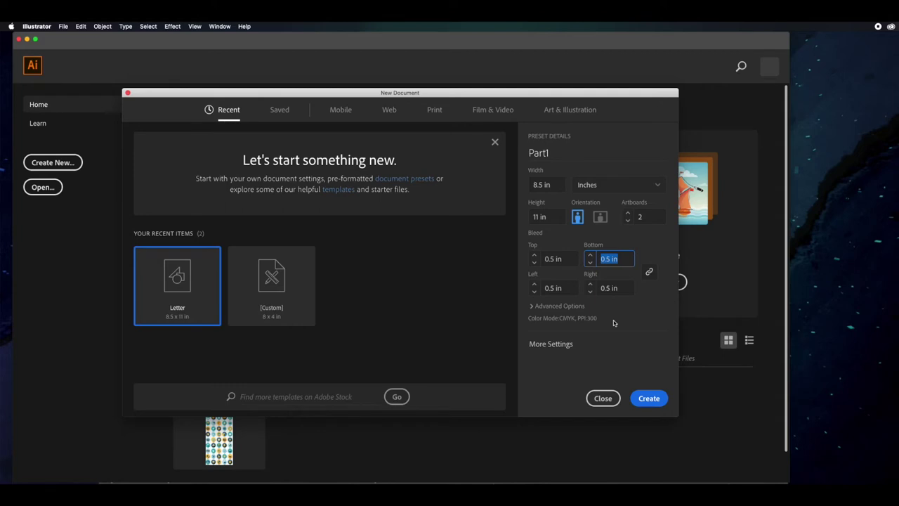
pyautogui.press('Return')
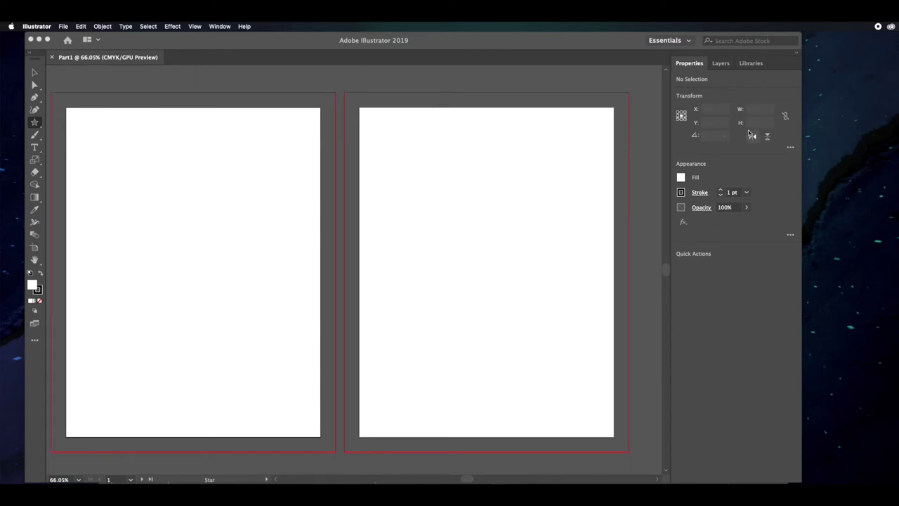
# - Show the rulers around the document
pyautogui.click(721, 64)
pyautogui.click(686, 65)
pyautogui.click(195, 27)
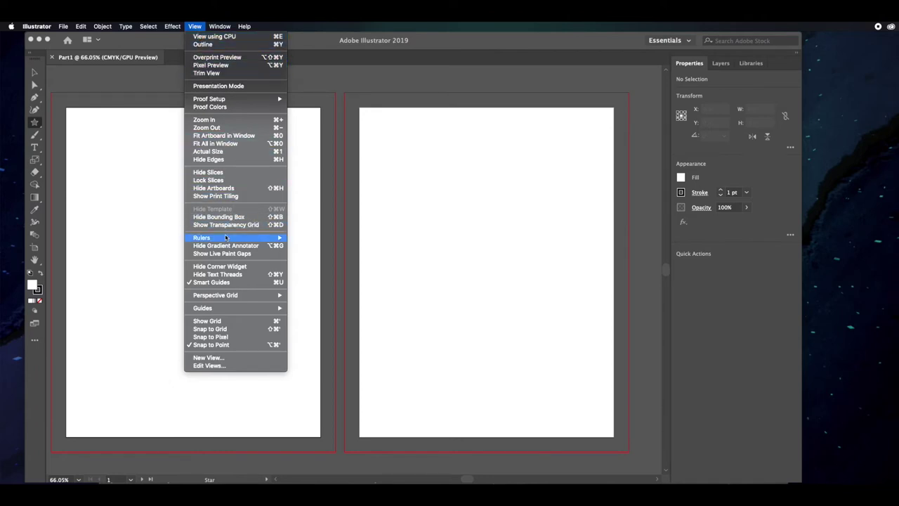
pyautogui.moveTo(225, 240)
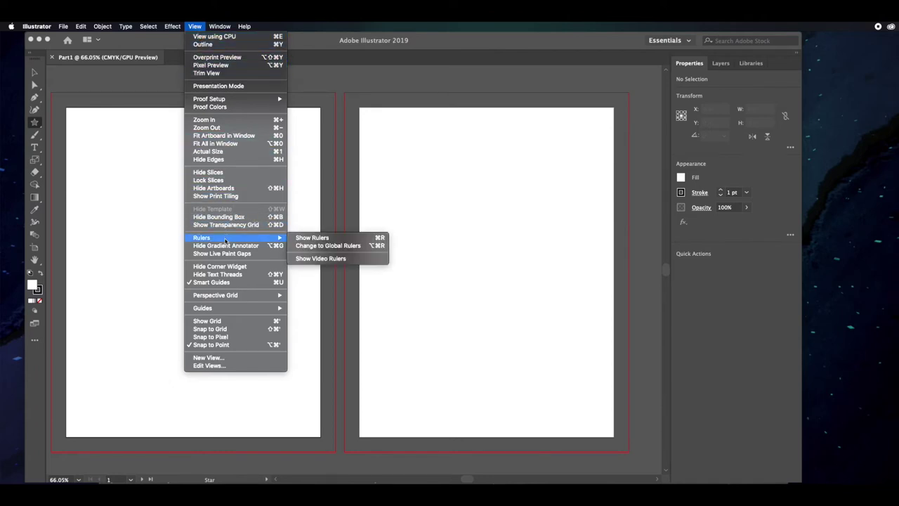
pyautogui.click(309, 239)
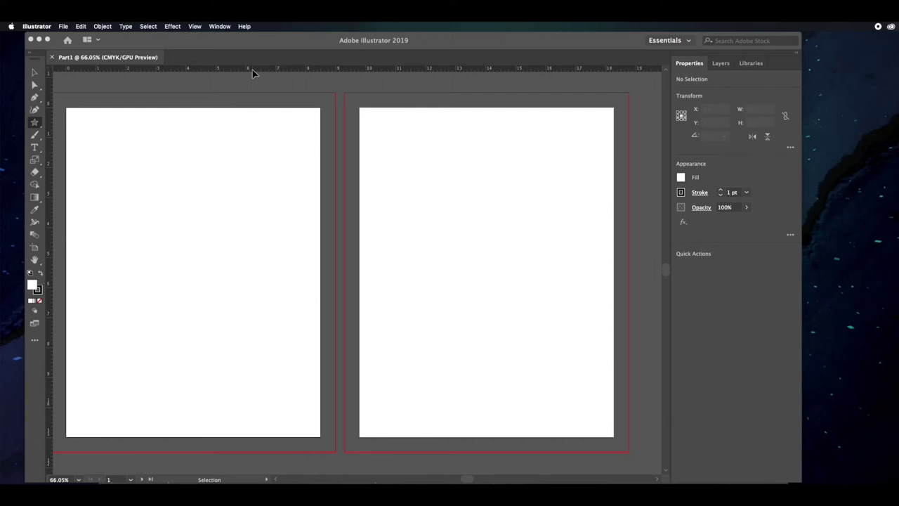
# - Show the document grid over the artboards
pyautogui.click(195, 26)
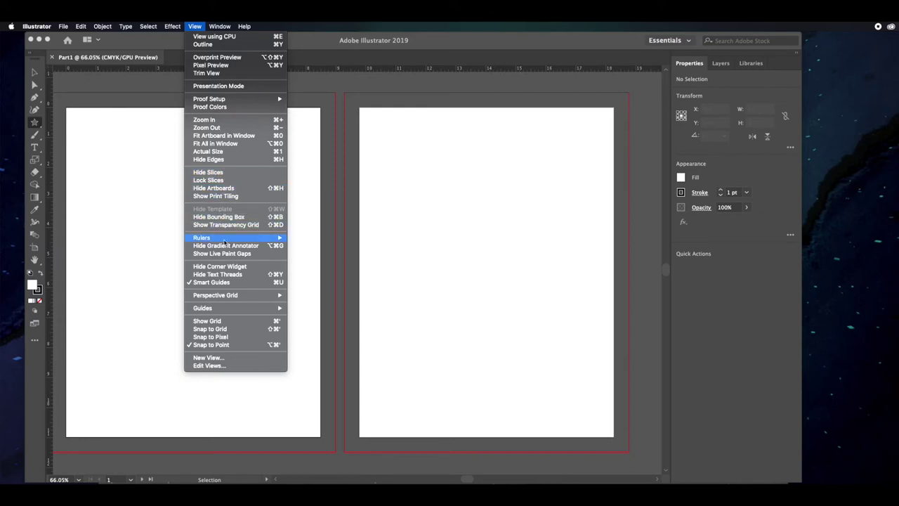
pyautogui.moveTo(235, 298)
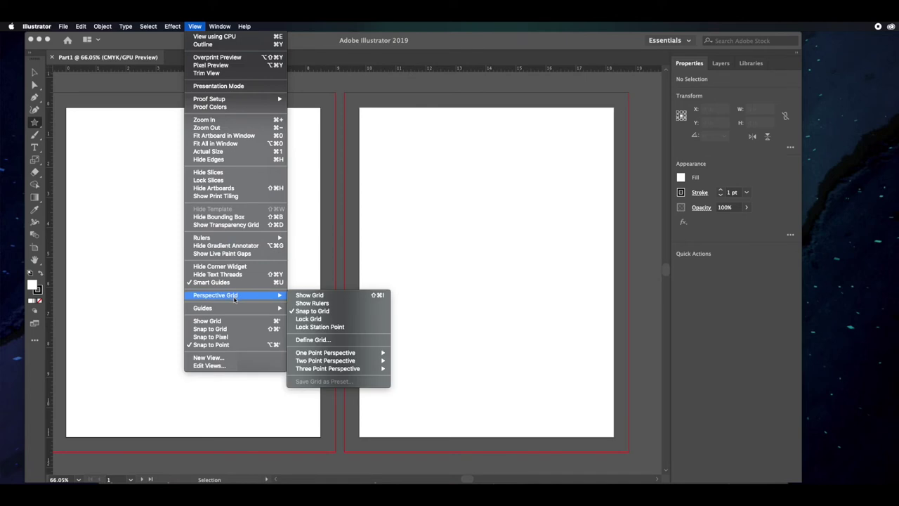
pyautogui.click(232, 320)
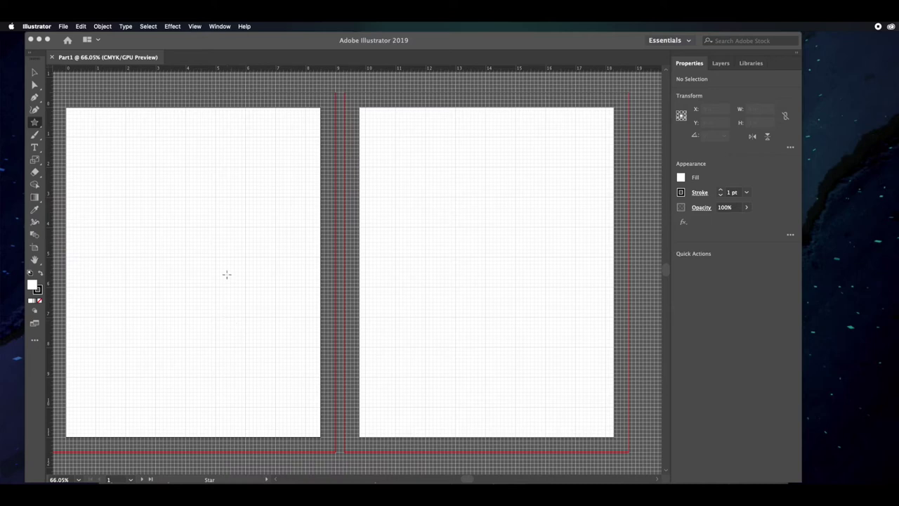
# - Try the Selection and Direct Selection tools, finishing with the Selection tool active
pyautogui.moveTo(193, 272); pyautogui.dragTo(79, 274)
pyautogui.click(36, 74)
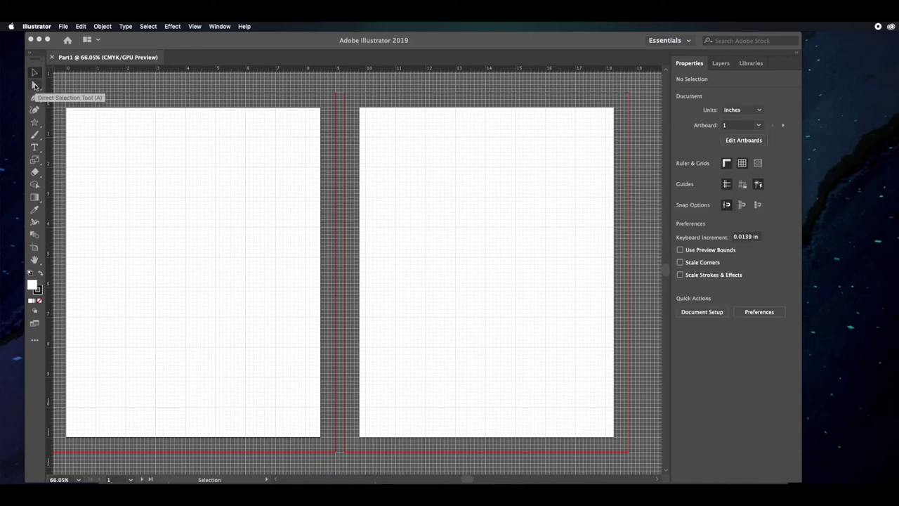
pyautogui.click(35, 85)
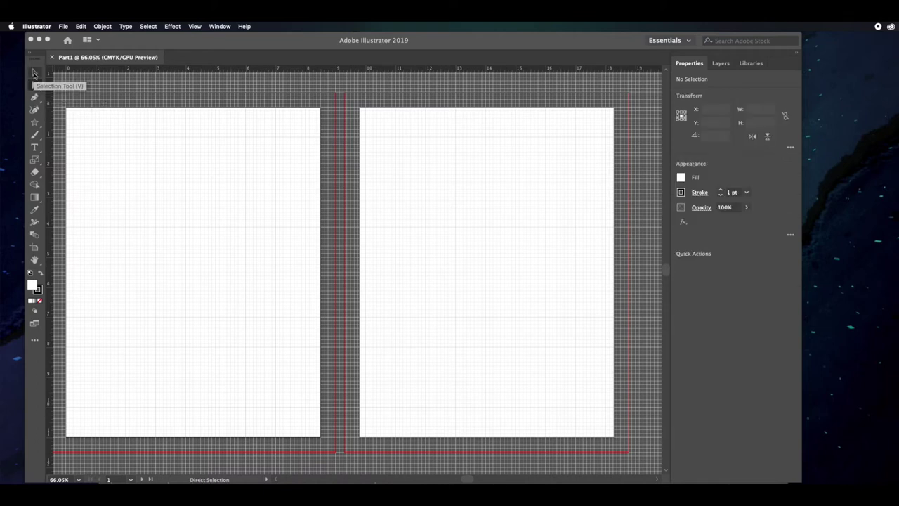
pyautogui.click(36, 73)
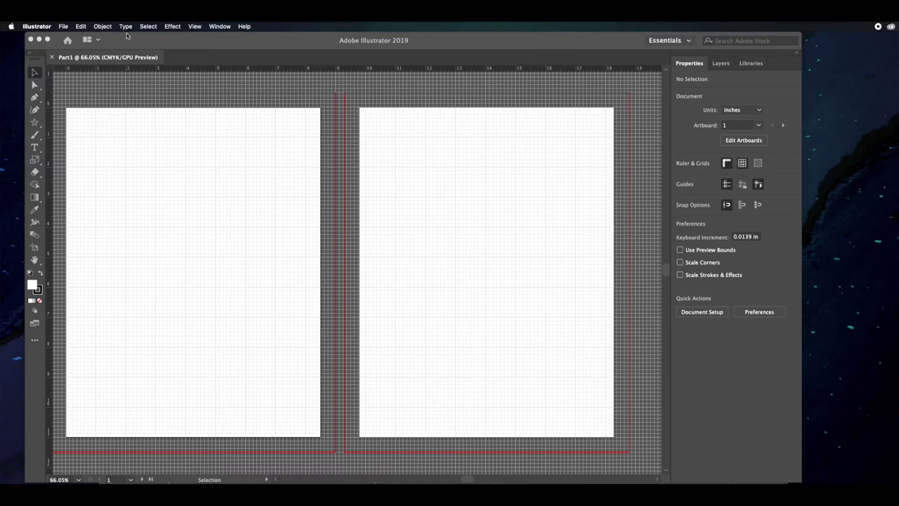
# - Switch the toolbar to the Advanced tool set
pyautogui.click(221, 26)
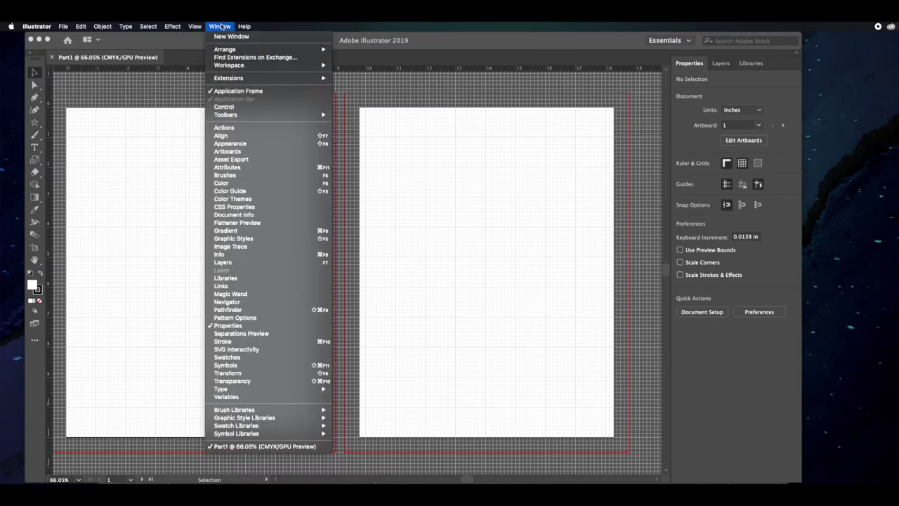
pyautogui.moveTo(245, 116)
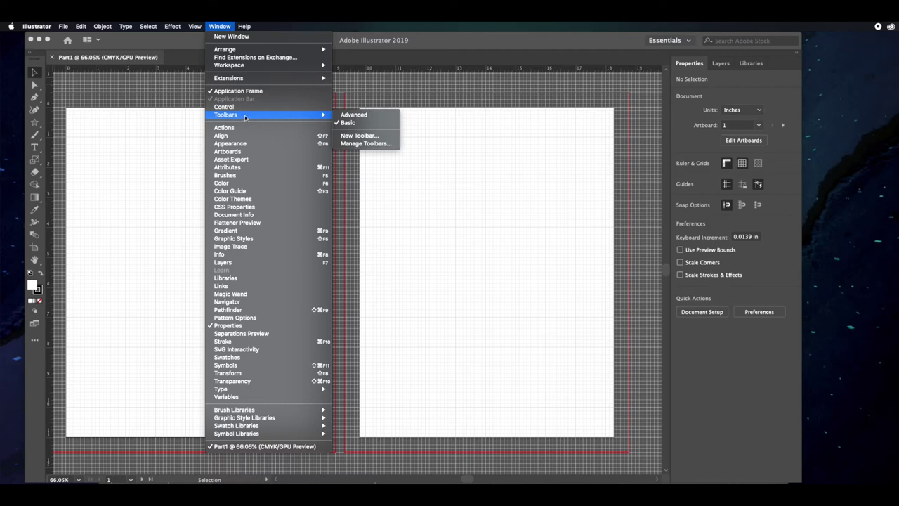
pyautogui.click(349, 115)
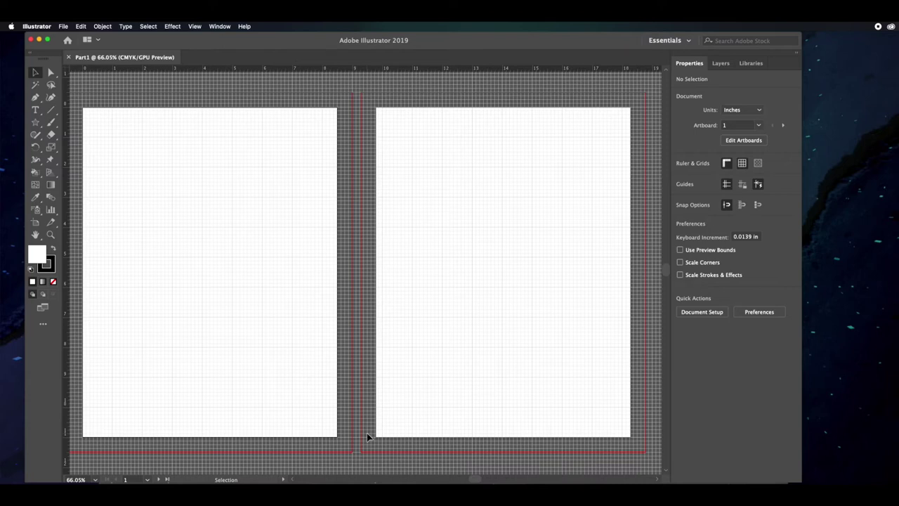
# - Draw a square about 2.28 in wide with the Rectangle tool, starting 1 in from the first artboard's top and left edges
pyautogui.click(35, 122)
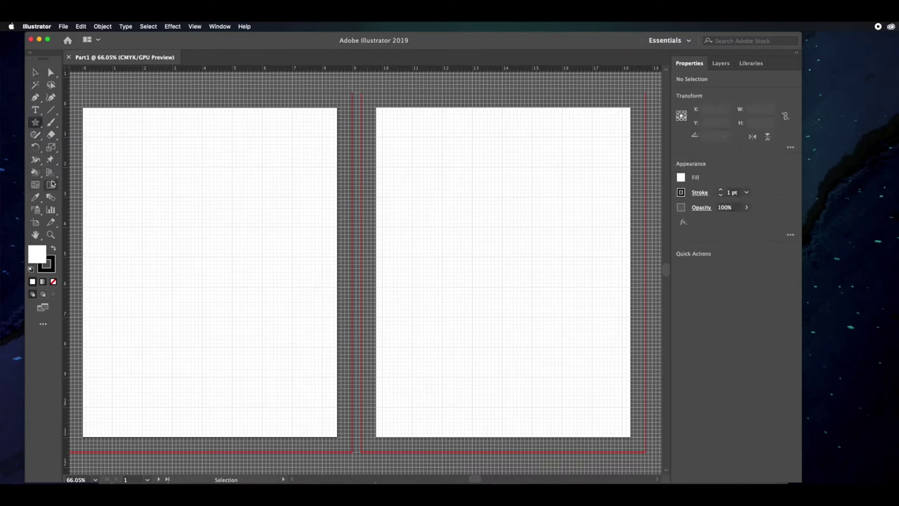
pyautogui.click(35, 110)
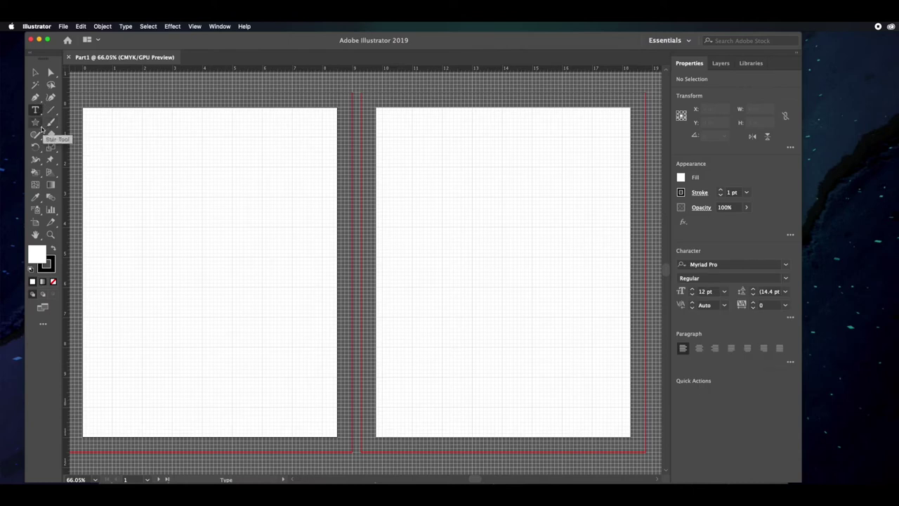
pyautogui.click(40, 127)
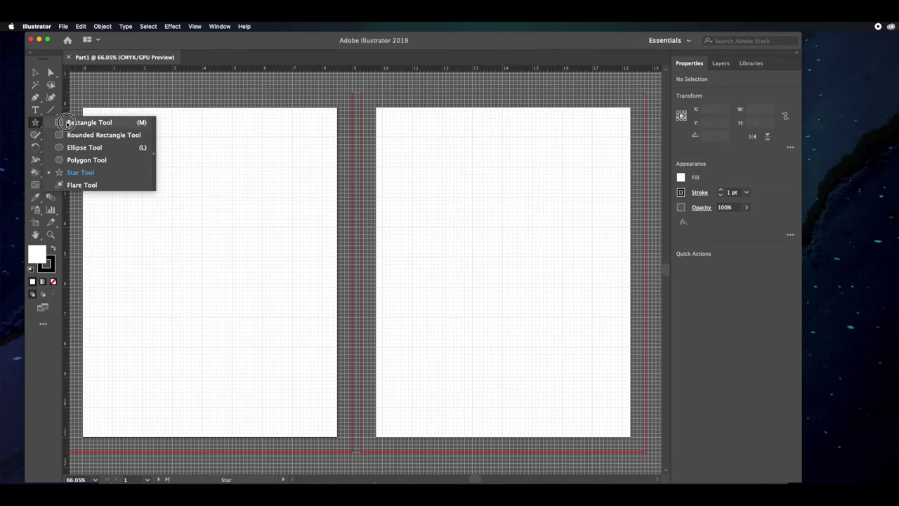
pyautogui.click(68, 124)
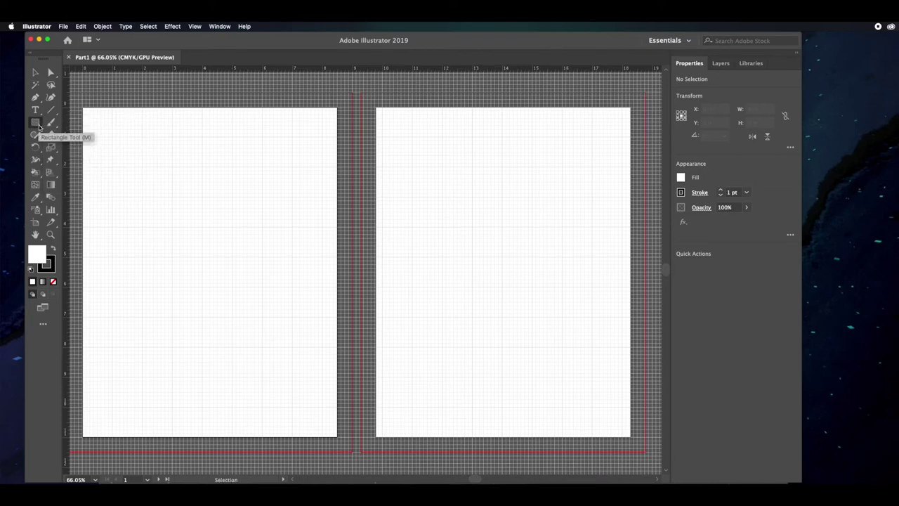
pyautogui.click(36, 123)
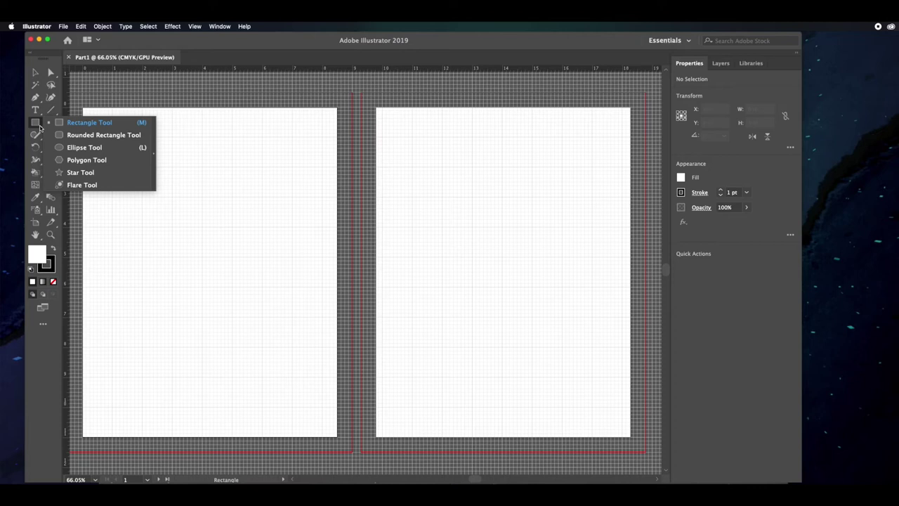
pyautogui.click(80, 123)
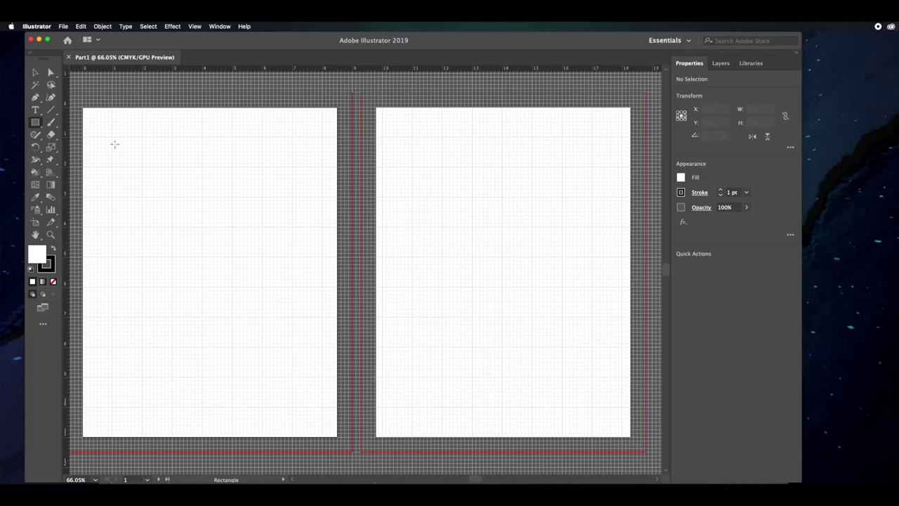
pyautogui.moveTo(112, 136); pyautogui.dragTo(180, 204)
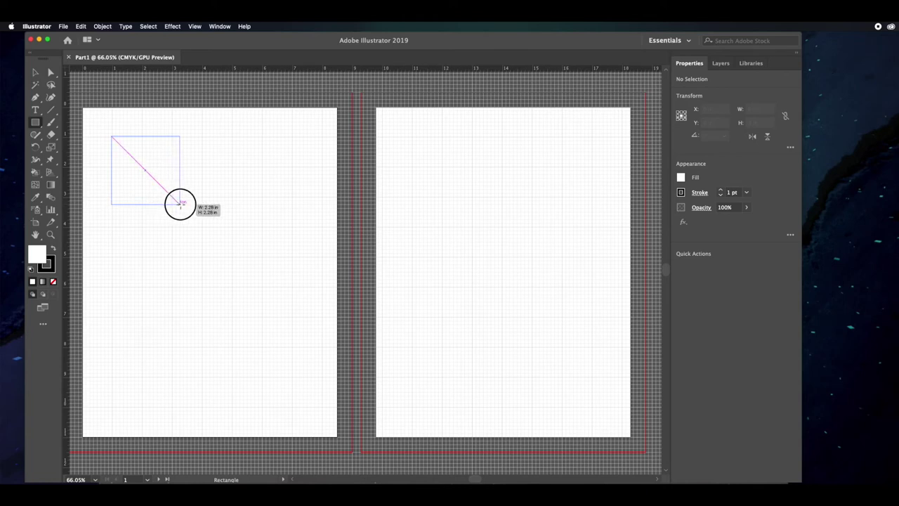
pyautogui.moveTo(179, 204); pyautogui.dragTo(180, 204)
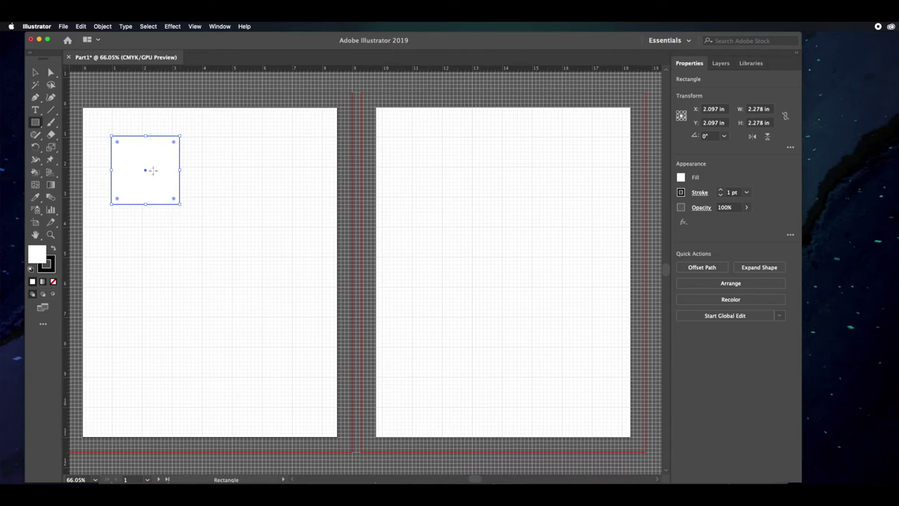
pyautogui.click(36, 74)
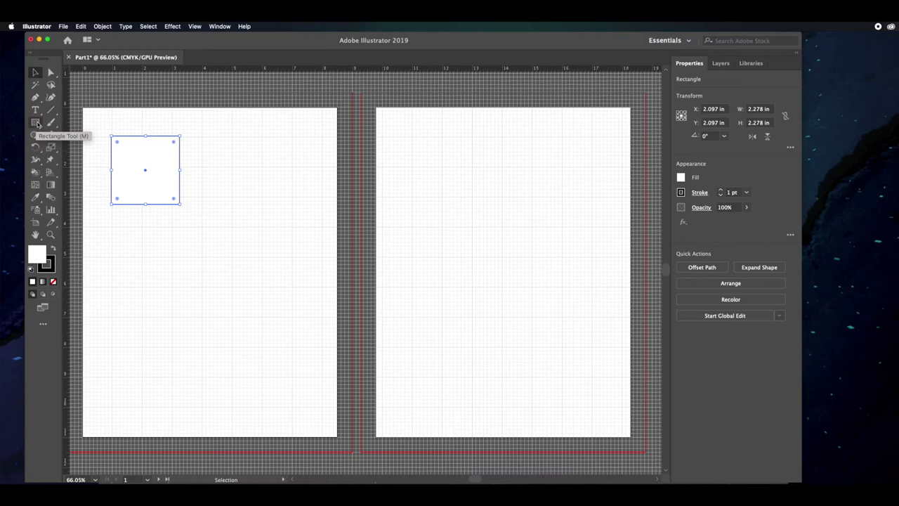
# - Create a six-sided polygon with a 0.6944 in radius below the square on the first artboard
pyautogui.click(38, 124)
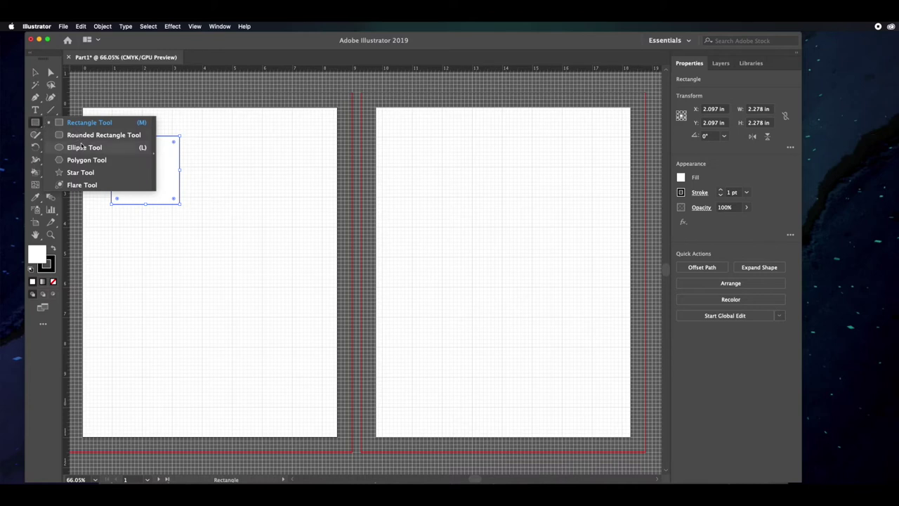
pyautogui.click(81, 161)
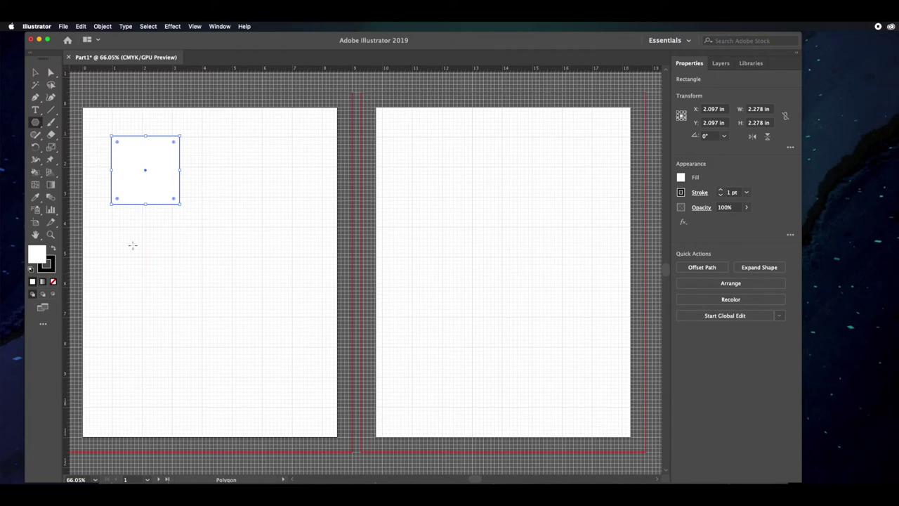
pyautogui.click(137, 263)
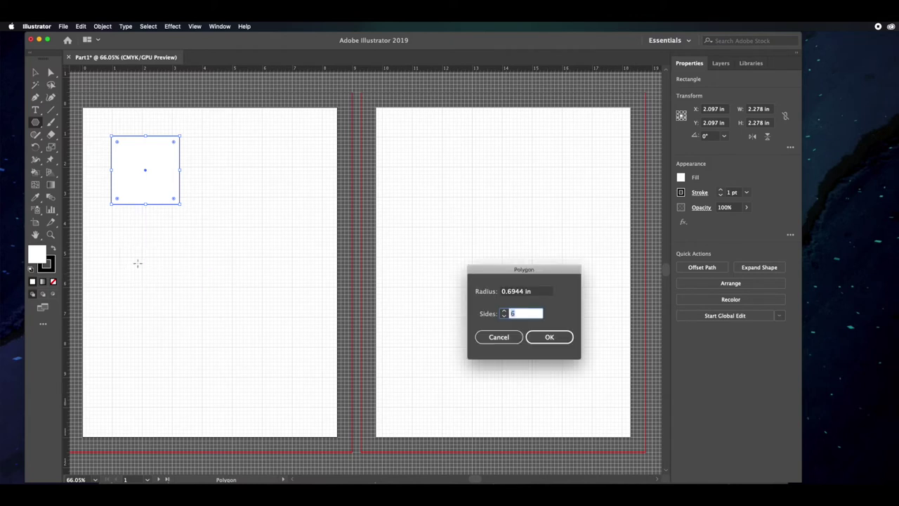
pyautogui.moveTo(495, 270); pyautogui.dragTo(334, 191)
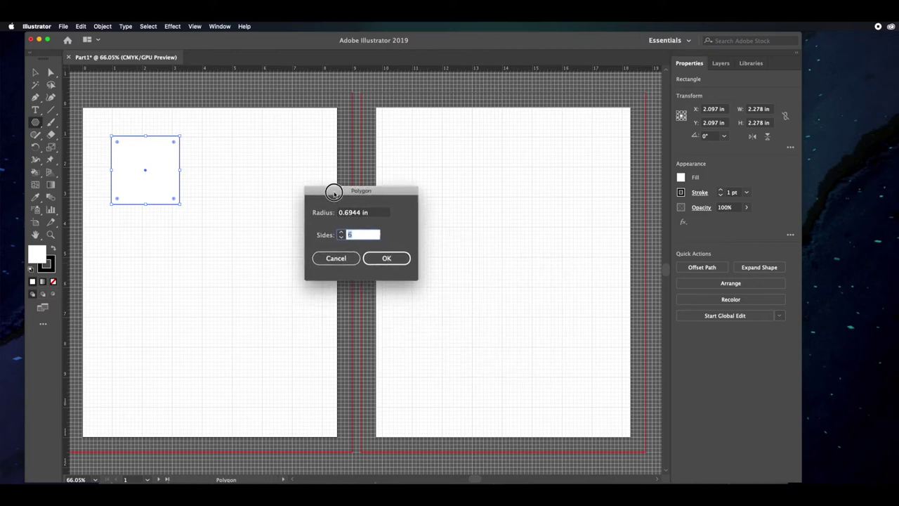
pyautogui.click(341, 234)
pyautogui.click(341, 234)
pyautogui.click(342, 238)
pyautogui.click(341, 238)
pyautogui.click(341, 233)
pyautogui.click(341, 238)
pyautogui.click(341, 234)
pyautogui.click(386, 257)
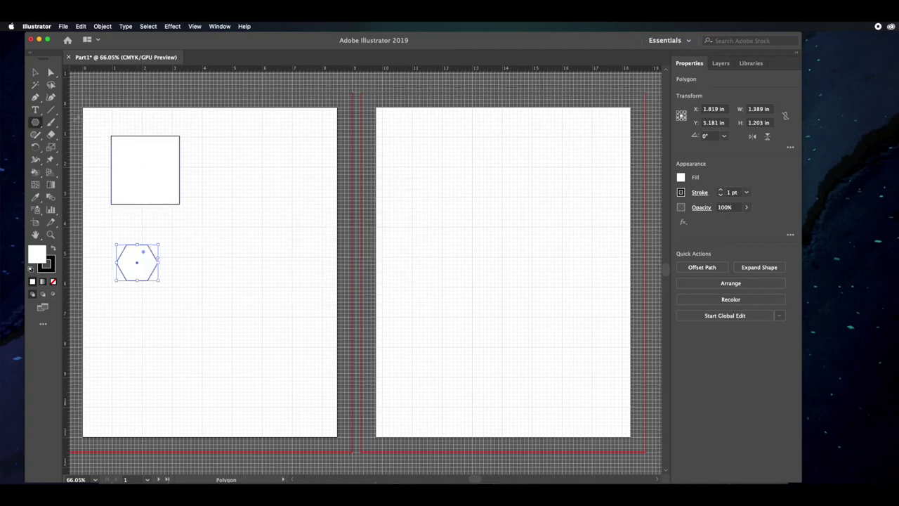
# - Enlarge the hexagon proportionally to about 2.32 in wide, keeping its lower-left corner in place
pyautogui.click(35, 73)
pyautogui.moveTo(158, 244)
pyautogui.mouseDown()
pyautogui.moveTo(168, 232)
pyautogui.moveTo(161, 237)
pyautogui.moveTo(184, 259)
pyautogui.moveTo(205, 234)
pyautogui.moveTo(157, 235)
pyautogui.moveTo(159, 246)
pyautogui.mouseUp()
pyautogui.moveTo(157, 244); pyautogui.dragTo(193, 224)
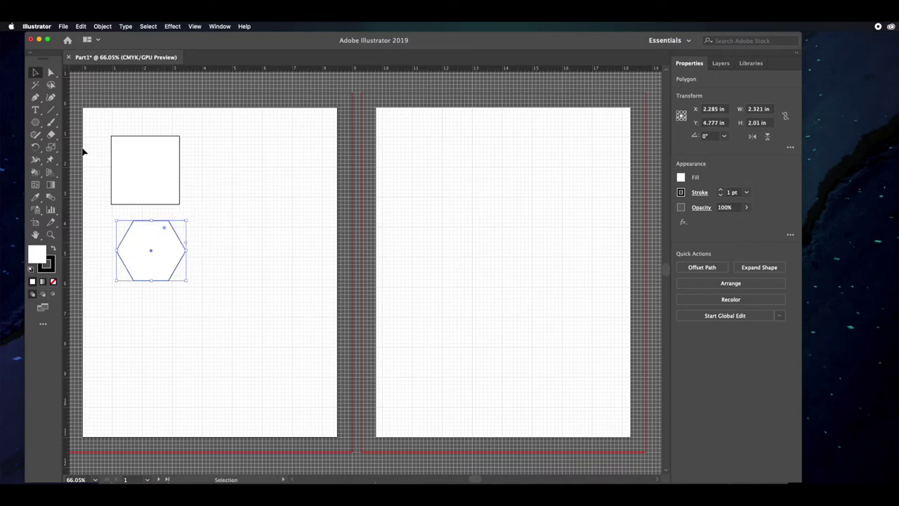
# - Draw a circle about 2.63 in in diameter with the Ellipse tool below the hexagon, starting at about 1.13 in, 7 in
pyautogui.click(37, 123)
pyautogui.click(38, 124)
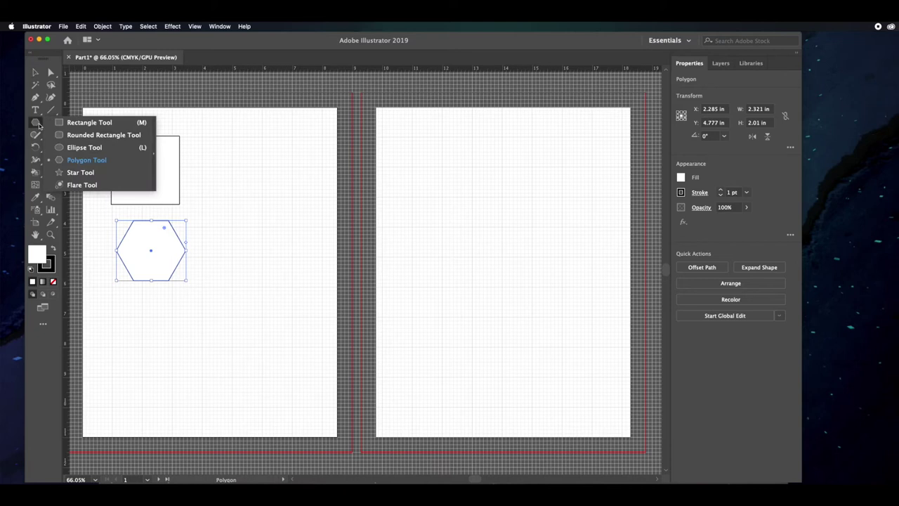
pyautogui.click(84, 148)
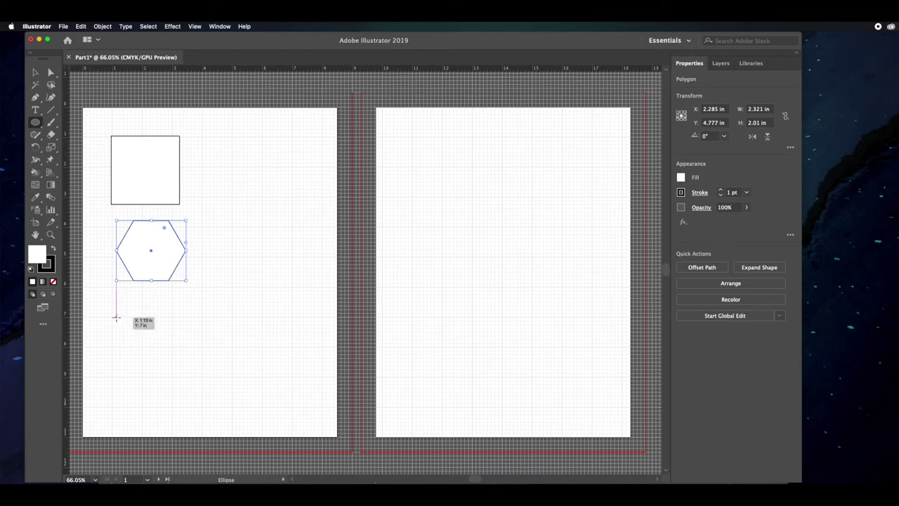
pyautogui.moveTo(116, 317); pyautogui.dragTo(195, 395)
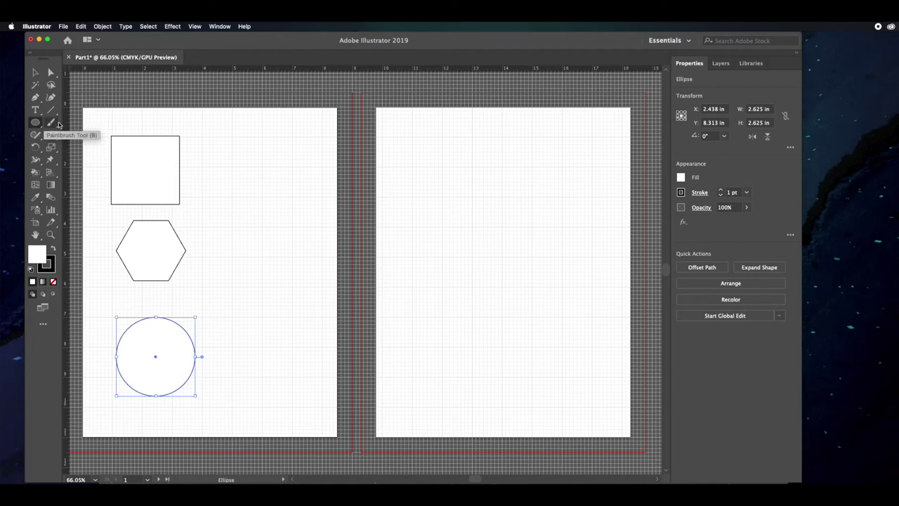
# - Create a five-point star with radii of 0.3472 in and 0.6944 in beside the hexagon on the first artboard
pyautogui.moveTo(40, 127); pyautogui.dragTo(86, 174)
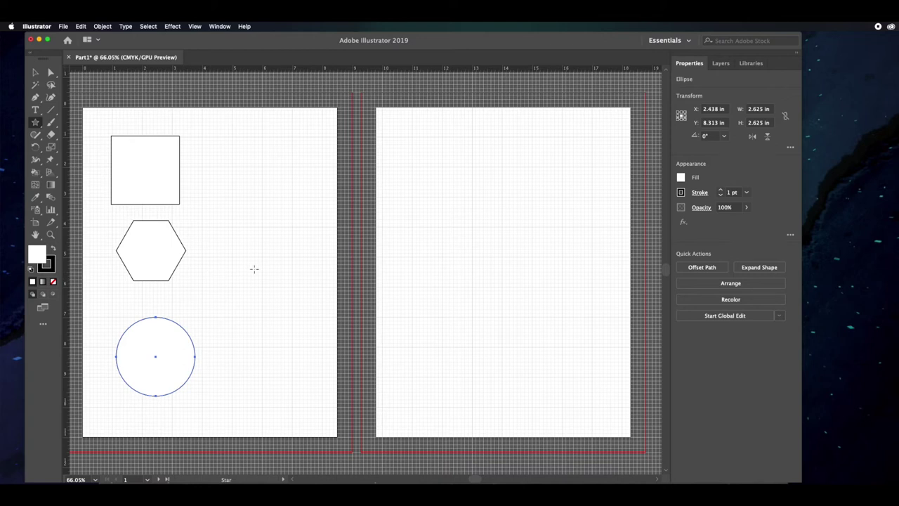
pyautogui.click(254, 266)
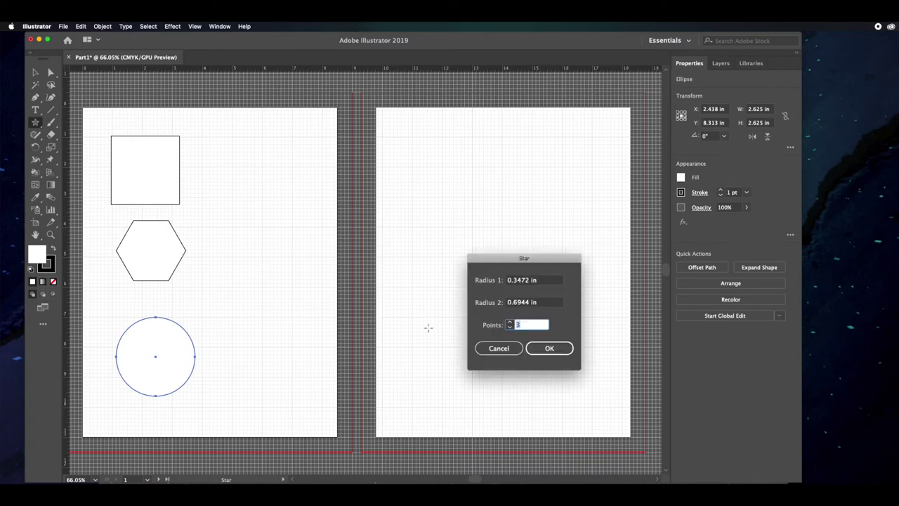
pyautogui.click(510, 322)
pyautogui.click(511, 321)
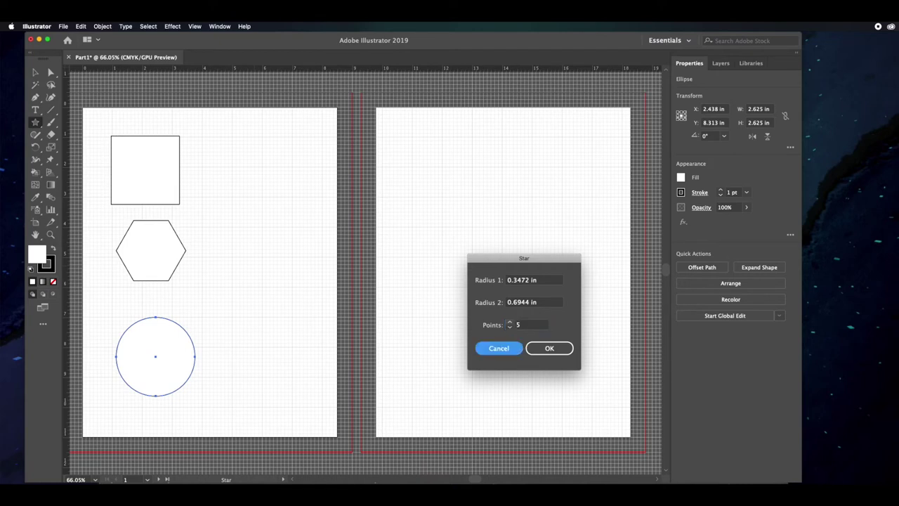
pyautogui.click(555, 349)
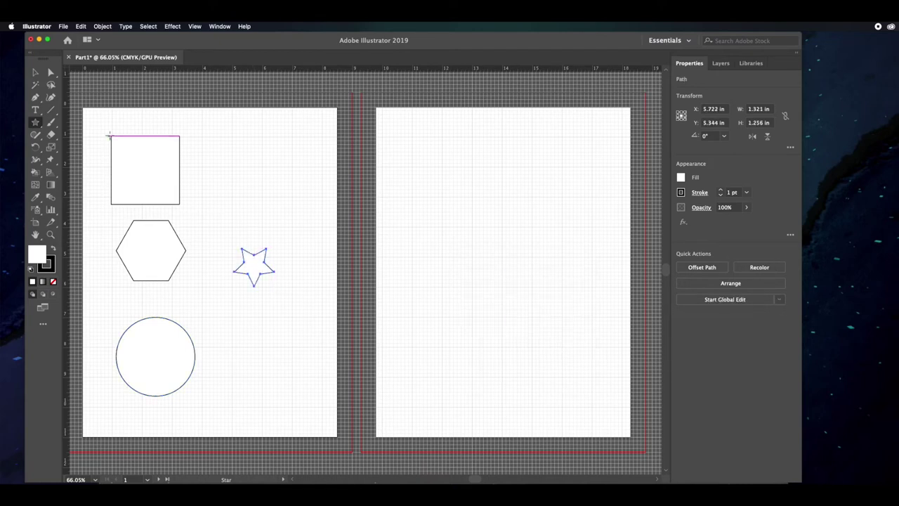
# - Enlarge the star proportionally to about 2.45 in wide and align its center vertically with the hexagon's
pyautogui.click(35, 72)
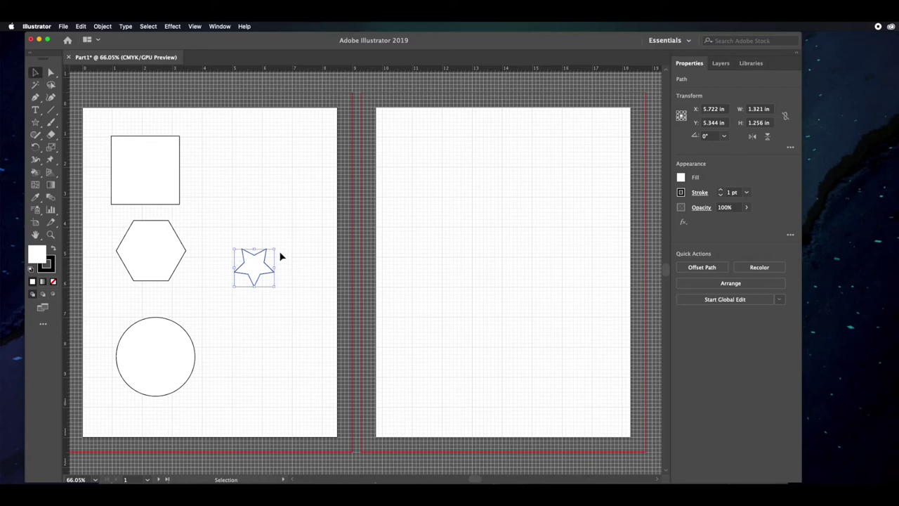
pyautogui.moveTo(273, 249); pyautogui.dragTo(341, 221)
pyautogui.moveTo(273, 260); pyautogui.dragTo(265, 262)
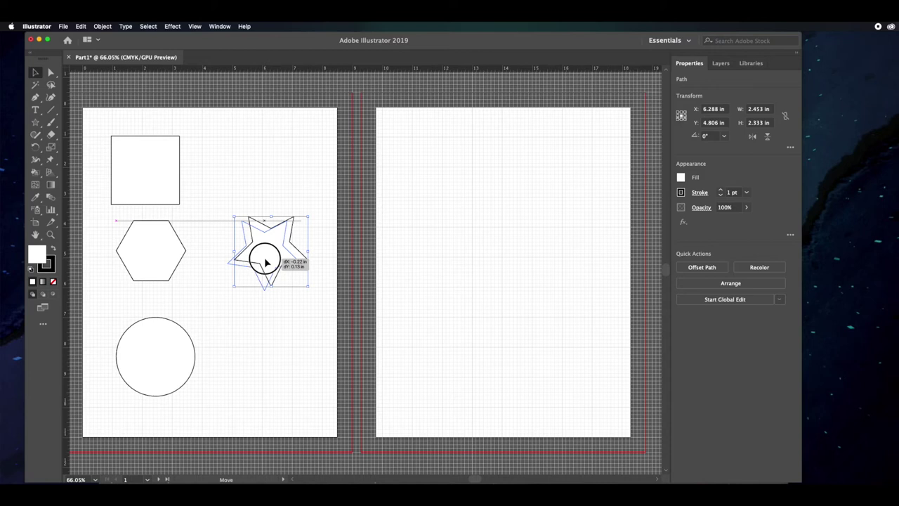
pyautogui.moveTo(265, 262); pyautogui.dragTo(266, 255)
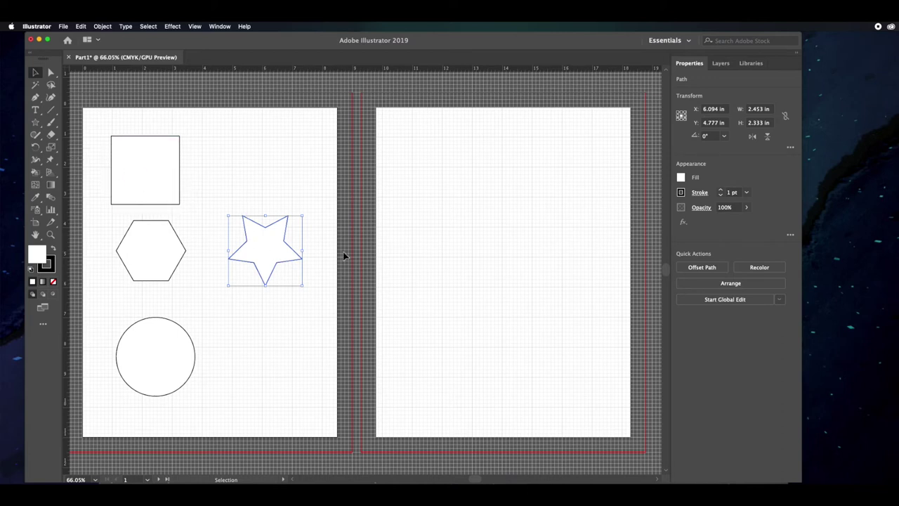
# - Create a triangle in the upper half of the second artboard using the Star tool with 3 points
pyautogui.click(35, 122)
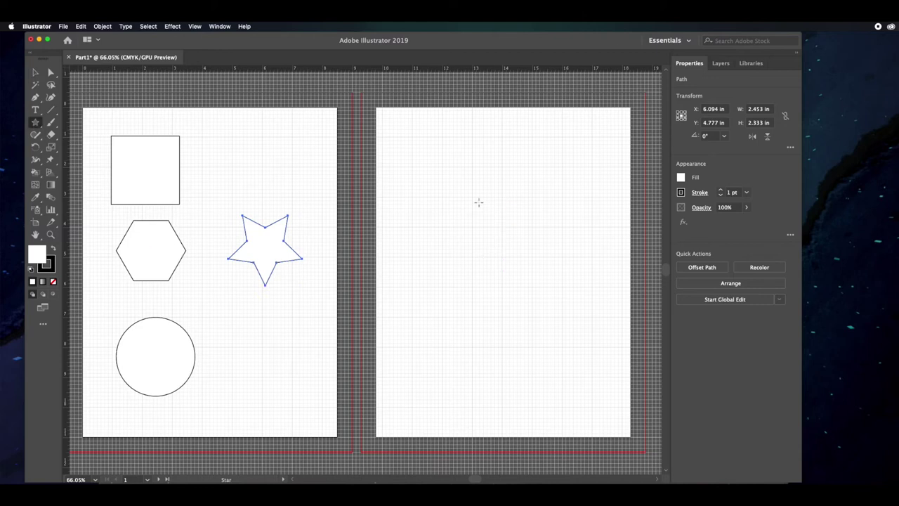
pyautogui.click(511, 197)
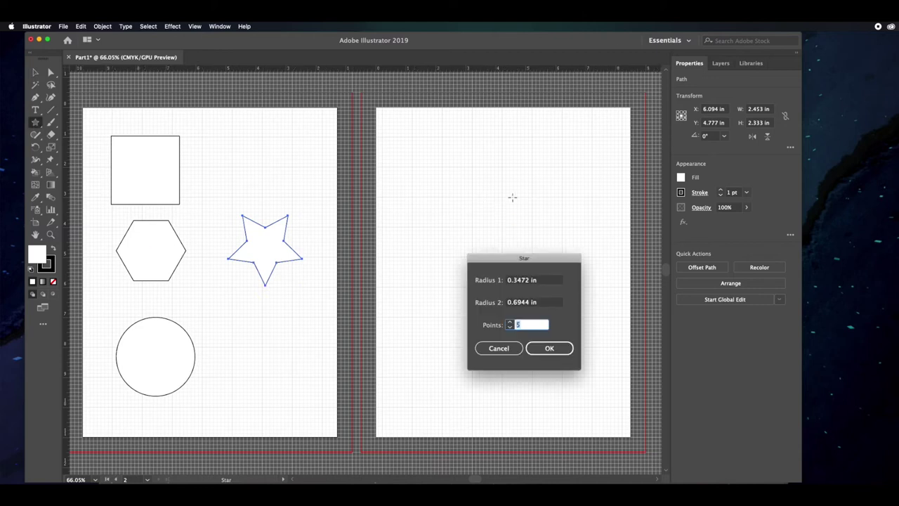
pyautogui.write('3')
pyautogui.press('Tab')
pyautogui.click(548, 349)
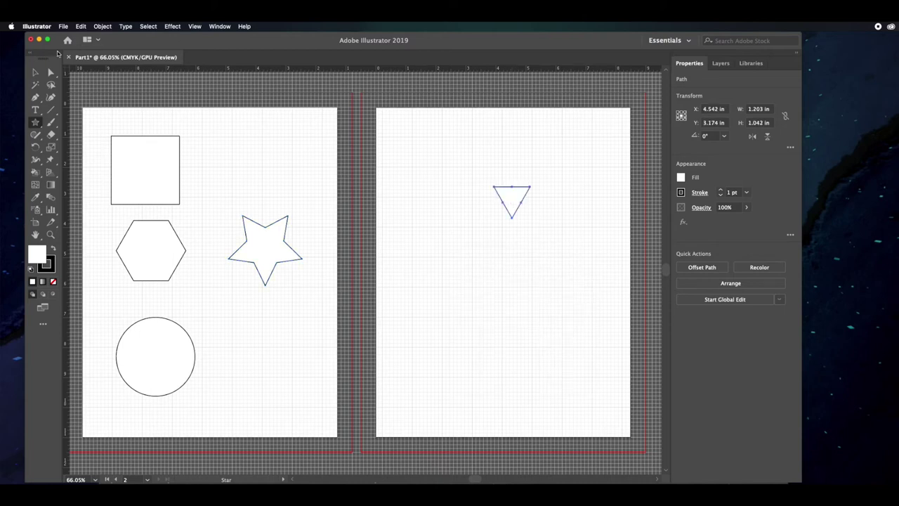
# - Enlarge the triangle on the second artboard proportionally to about 3.37 in wide
pyautogui.click(35, 73)
pyautogui.moveTo(531, 187); pyautogui.dragTo(560, 161)
pyautogui.moveTo(492, 218); pyautogui.dragTo(459, 247)
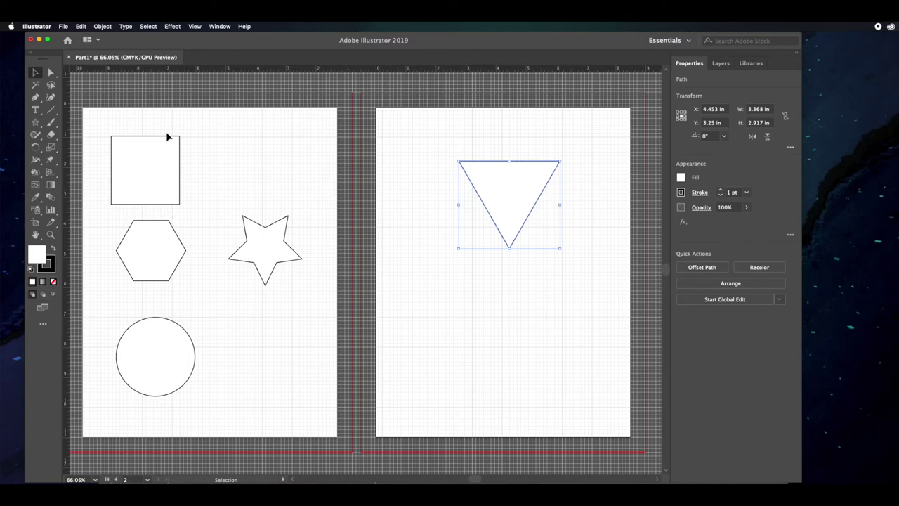
# - Copy the hexagon from the first artboard to the second artboard, placing the duplicate below the triangle
pyautogui.click(37, 74)
pyautogui.click(147, 256)
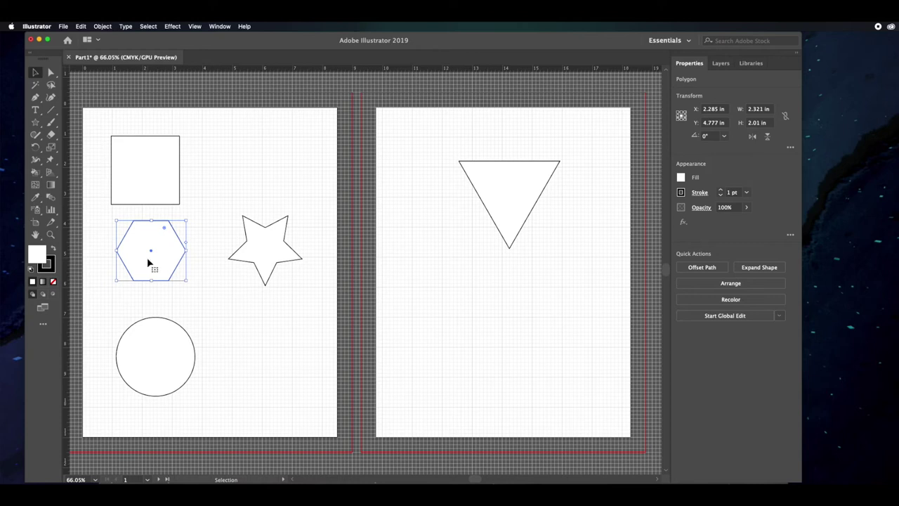
pyautogui.moveTo(149, 263); pyautogui.dragTo(499, 330)
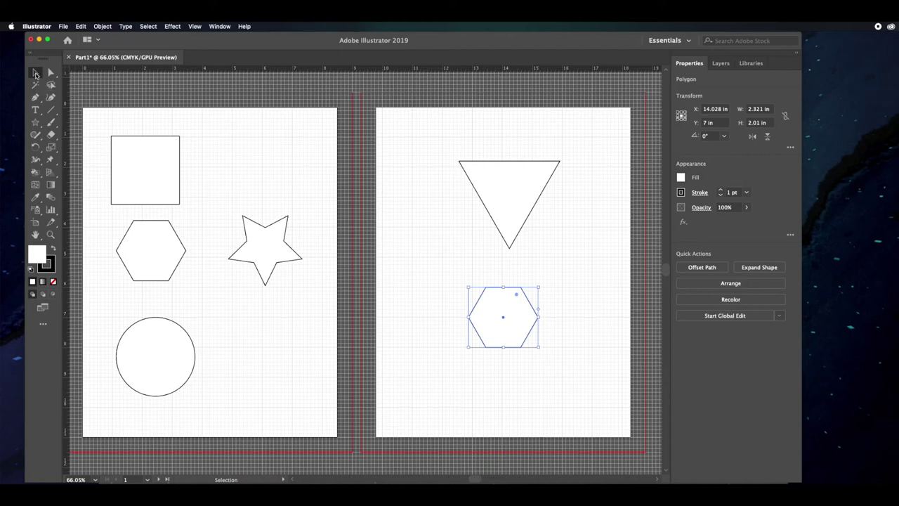
# - Fill the square on the first artboard with the green swatch
pyautogui.click(137, 176)
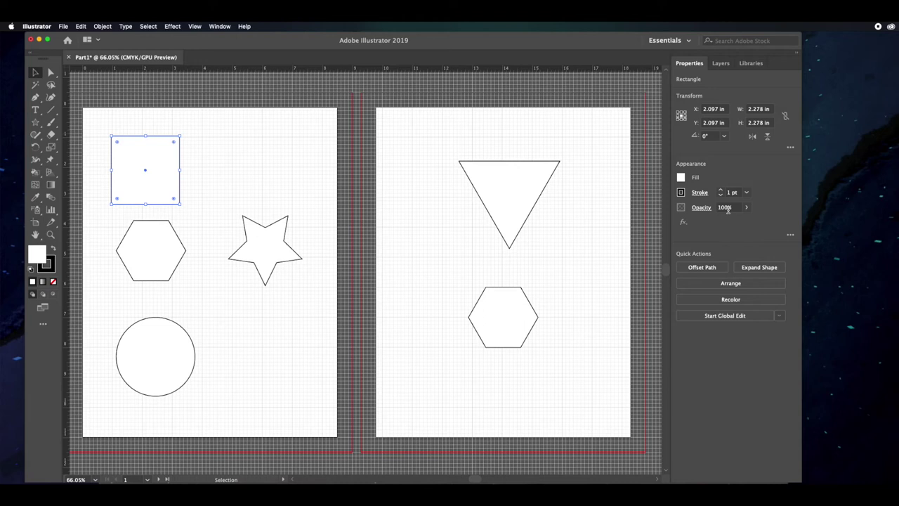
pyautogui.click(680, 178)
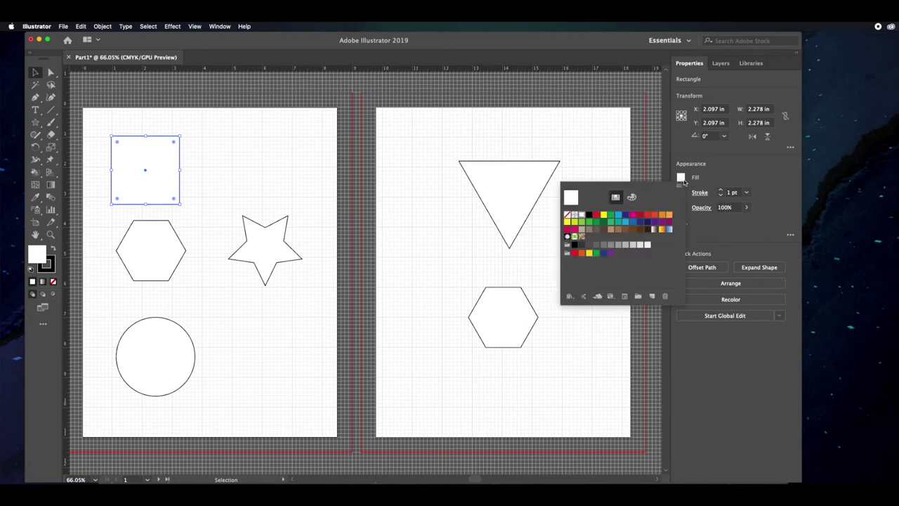
pyautogui.click(610, 218)
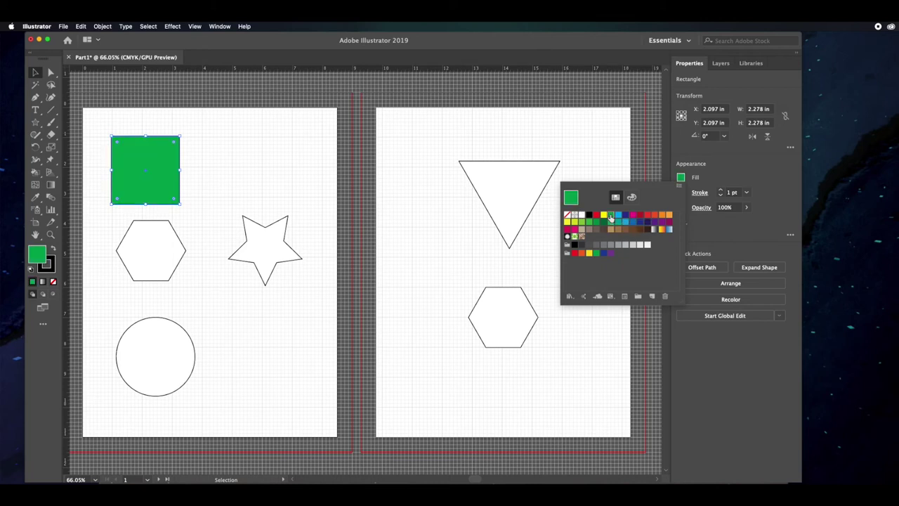
pyautogui.click(733, 173)
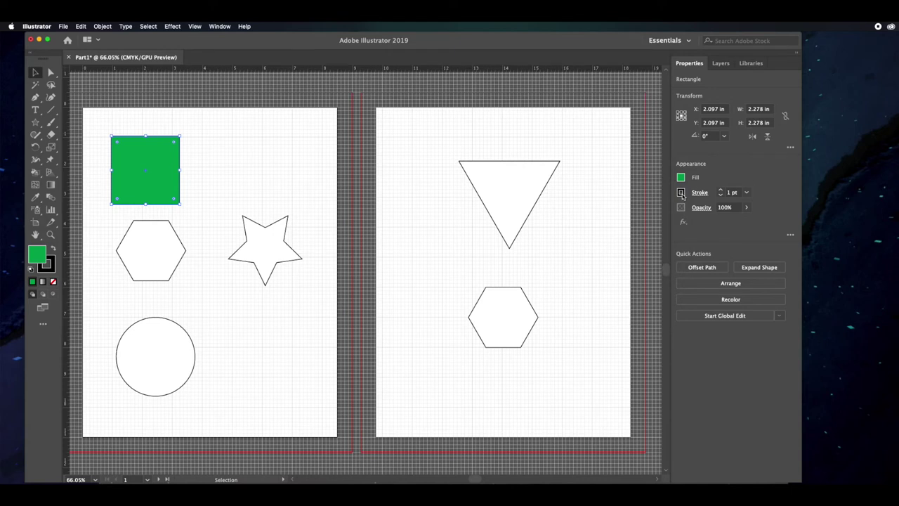
# - Set the green square's stroke weight to 5 pt and shift the hexagon below it slightly upward
pyautogui.click(721, 192)
pyautogui.click(721, 192)
pyautogui.click(721, 192)
pyautogui.click(721, 191)
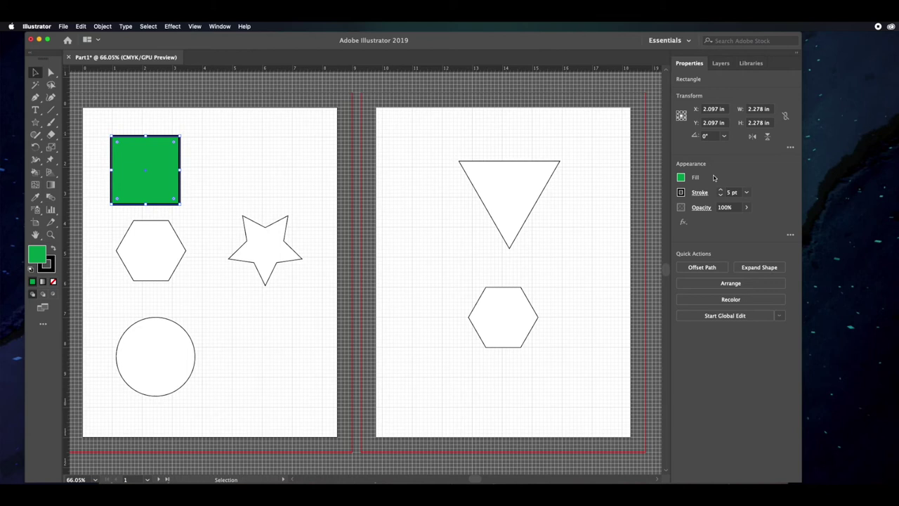
pyautogui.click(50, 405)
pyautogui.click(163, 266)
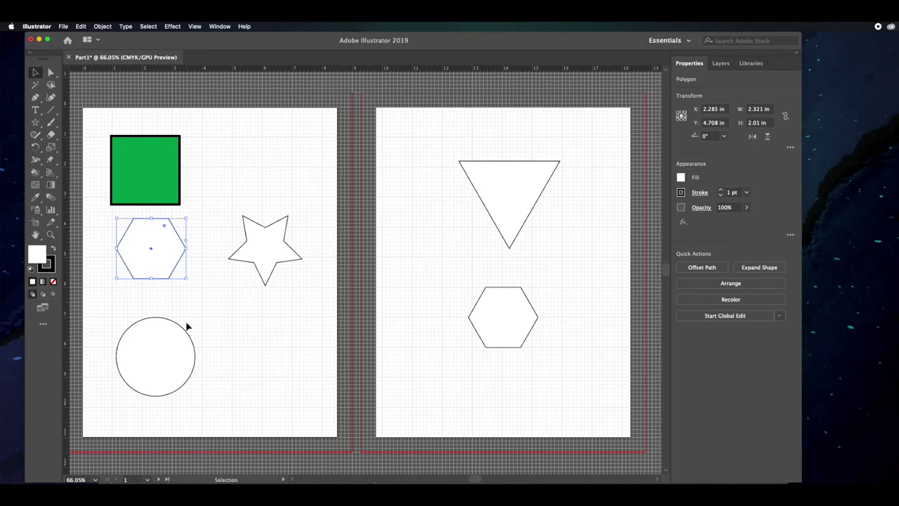
# - Apply the variable-width profile that tapers at both ends, first after Uniform, to the green square's stroke
pyautogui.click(147, 178)
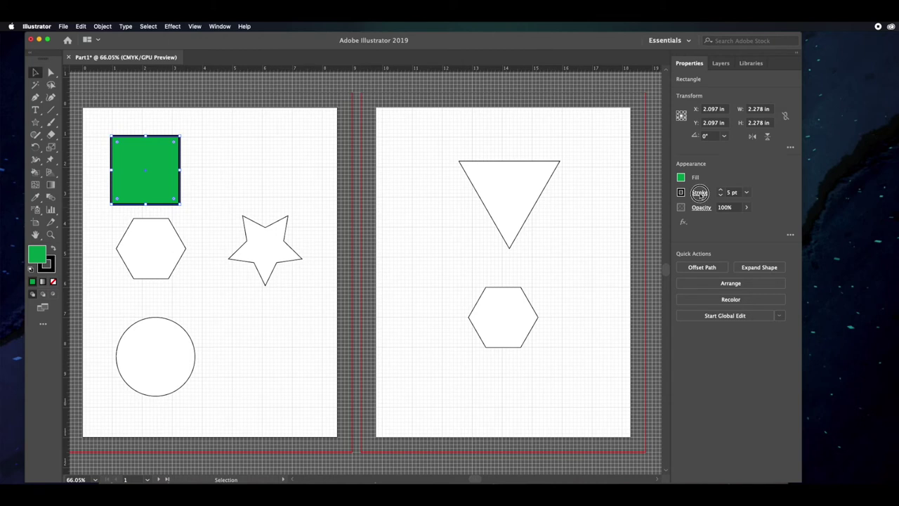
pyautogui.click(700, 194)
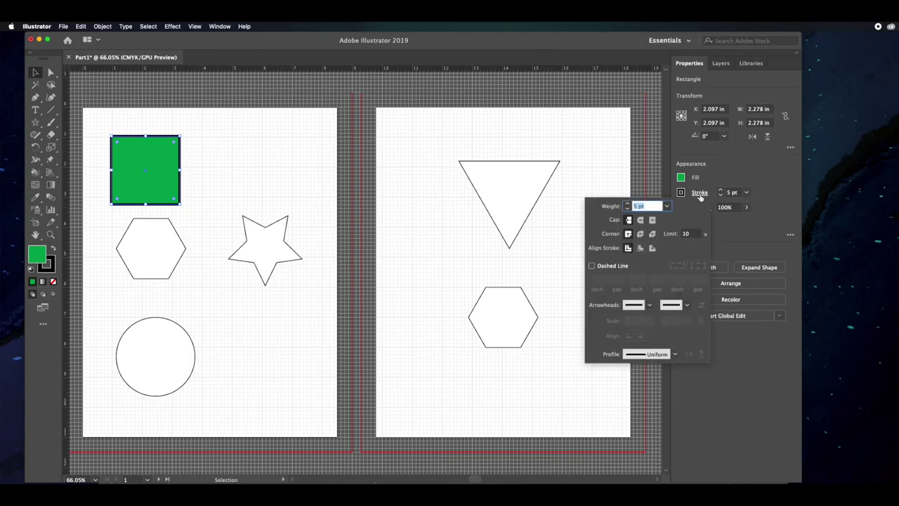
pyautogui.click(221, 27)
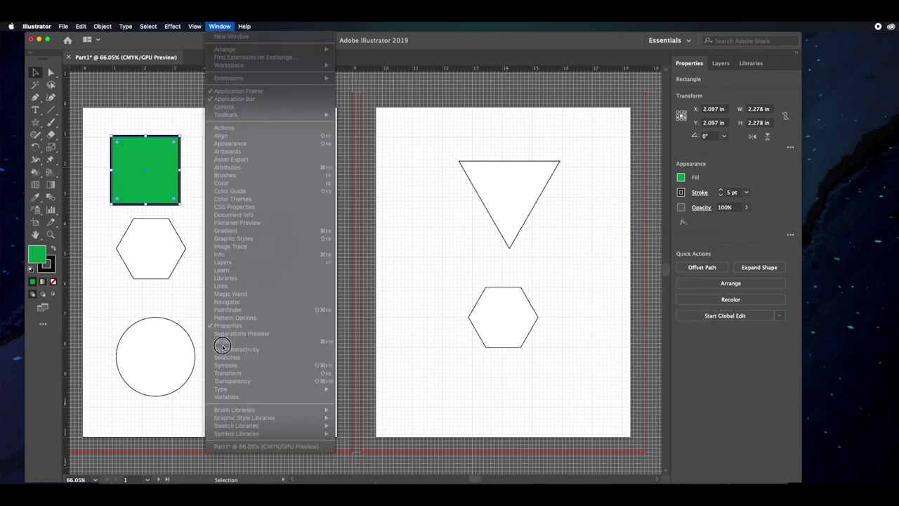
pyautogui.click(726, 234)
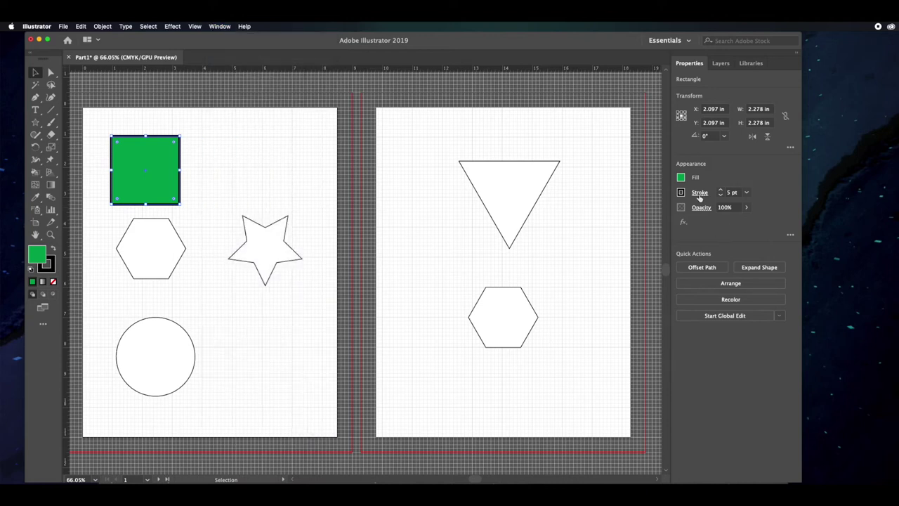
pyautogui.click(700, 193)
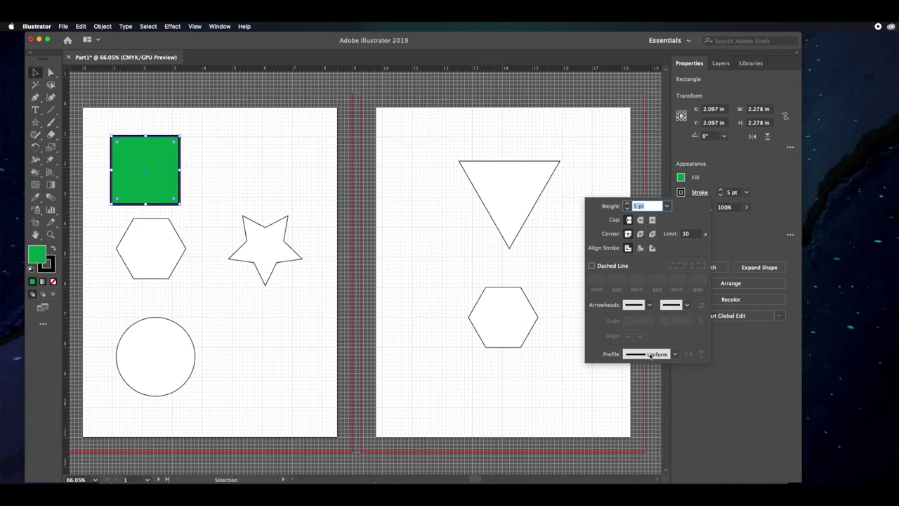
pyautogui.click(676, 355)
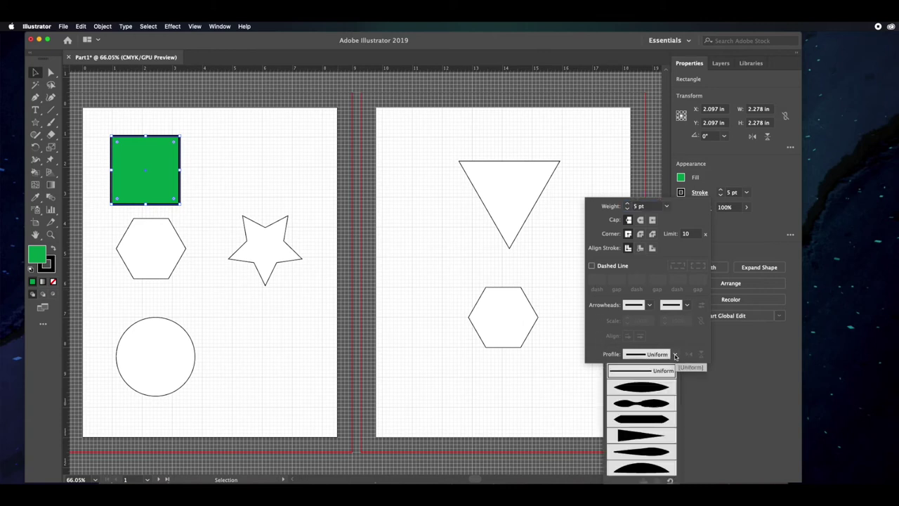
pyautogui.click(646, 387)
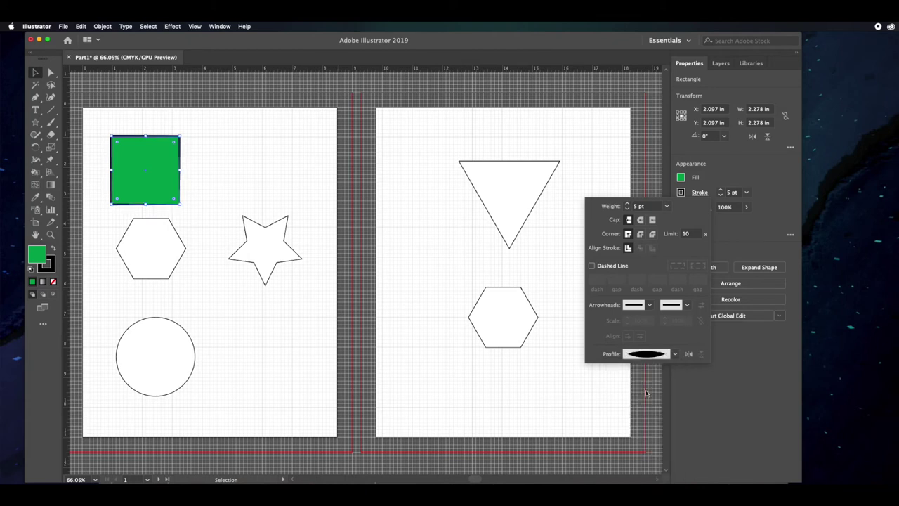
# - Try Width Profiles 2, 6 and 4 on the green square's stroke
pyautogui.click(675, 354)
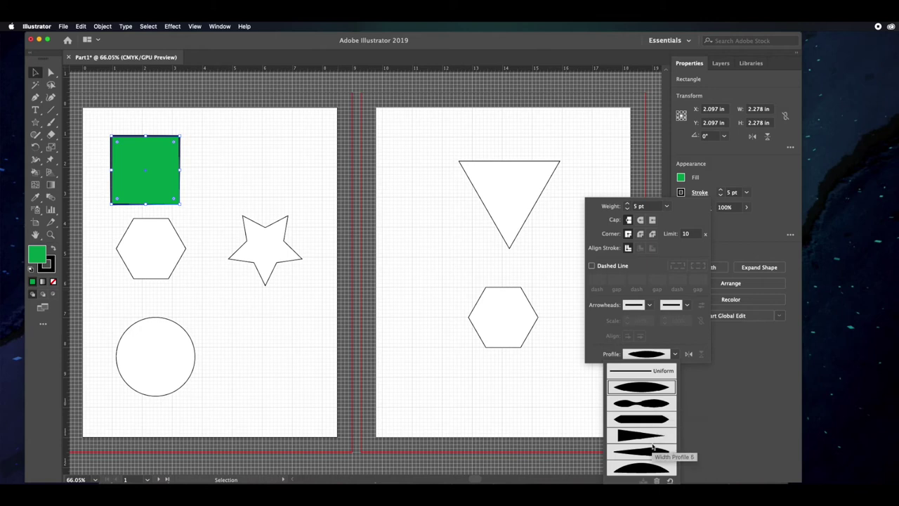
pyautogui.click(652, 404)
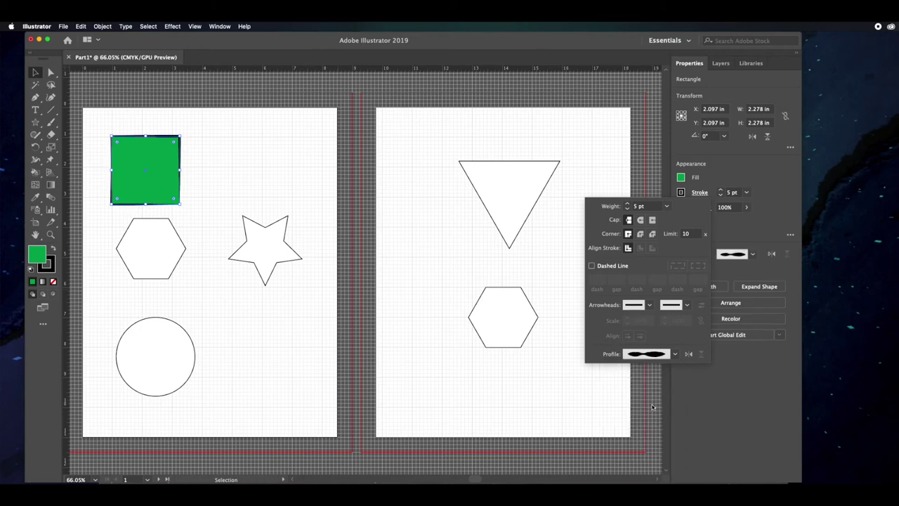
pyautogui.click(675, 354)
pyautogui.click(652, 467)
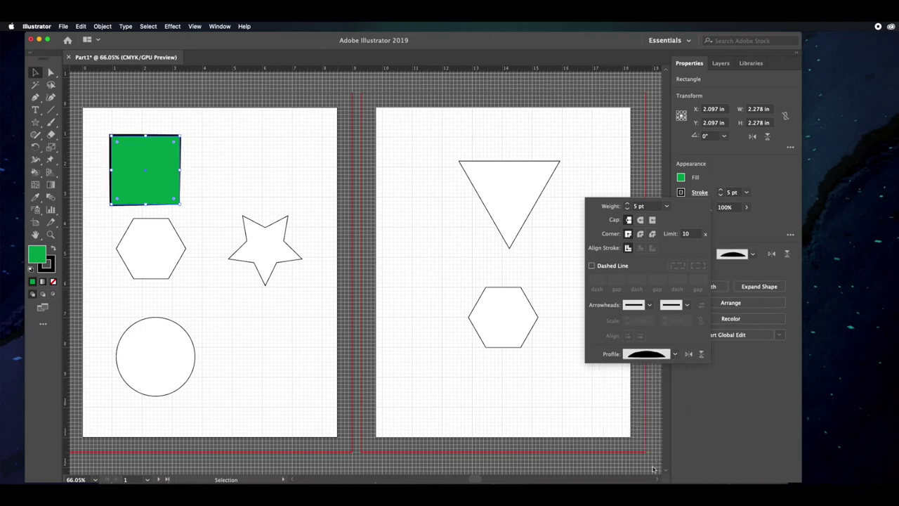
pyautogui.click(672, 358)
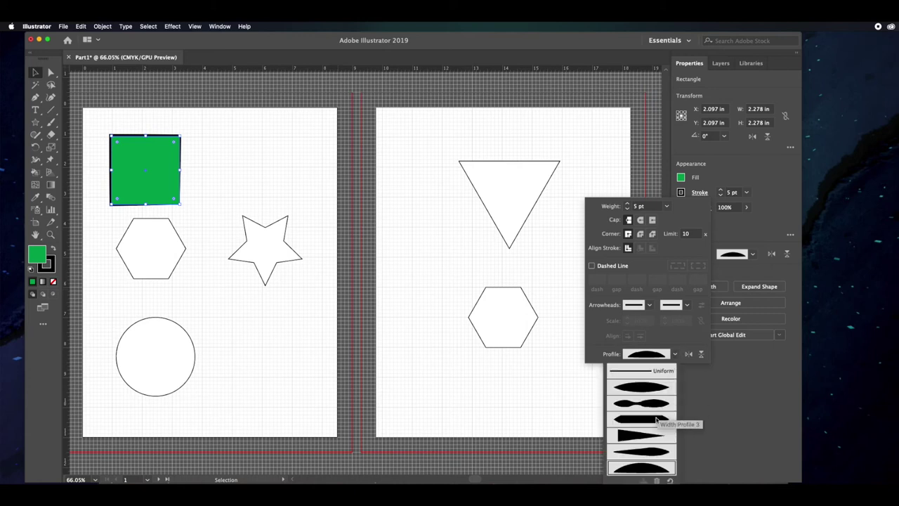
pyautogui.click(646, 437)
# - Set the green square's stroke profile to Uniform
pyautogui.click(675, 354)
pyautogui.click(648, 371)
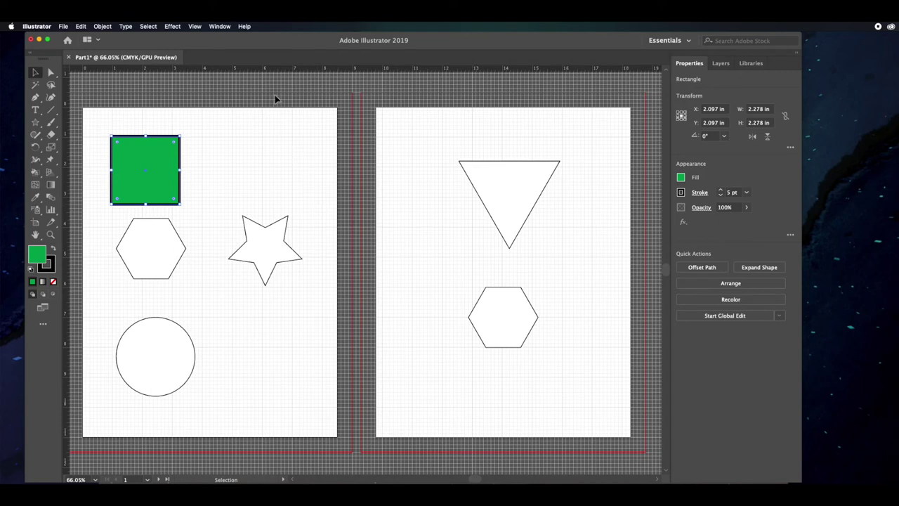
# - Open the Artistic_Ink brush library and enlarge and reposition it so more of its brushes show
pyautogui.click(224, 27)
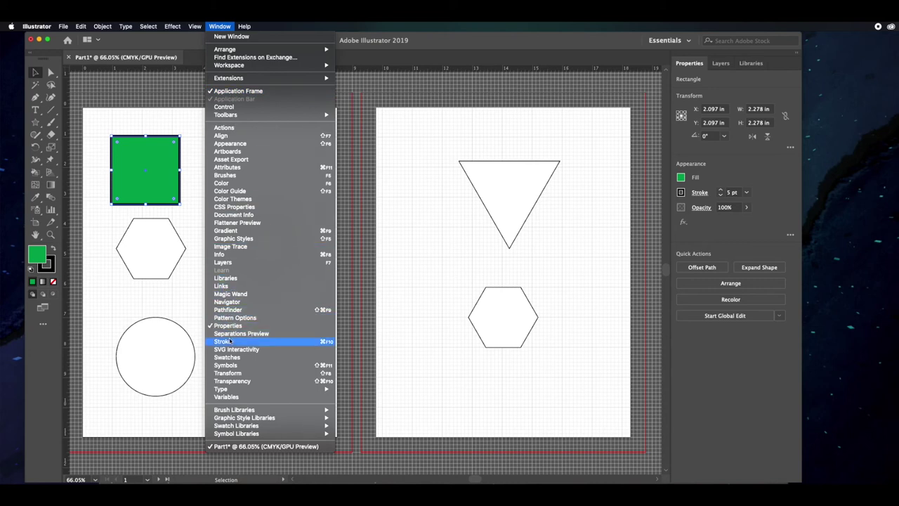
pyautogui.moveTo(233, 412)
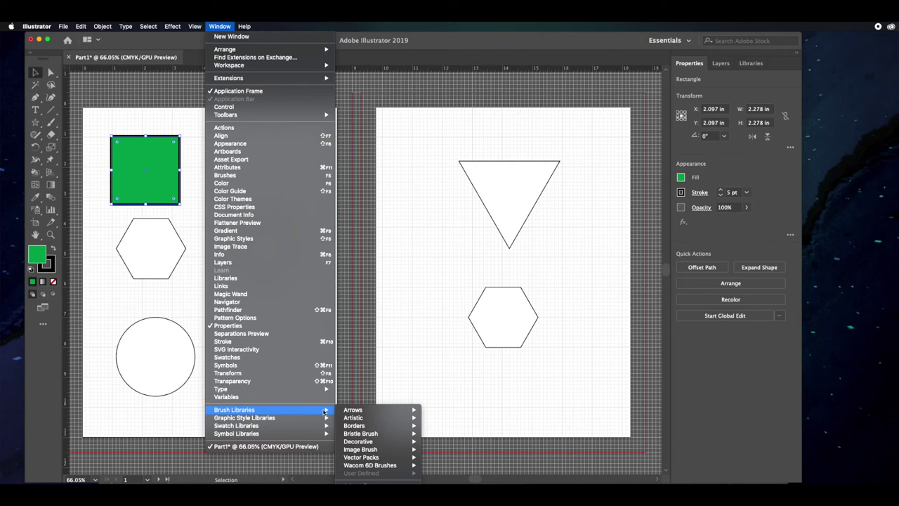
pyautogui.moveTo(384, 420)
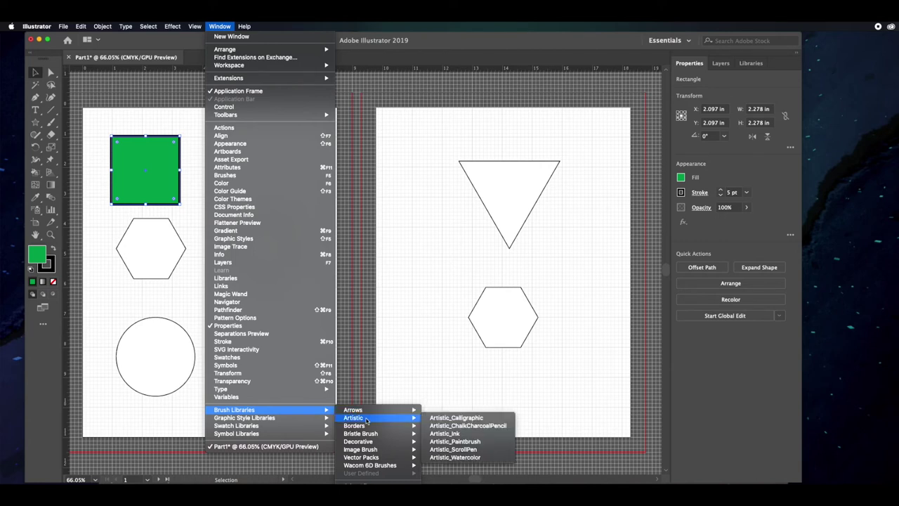
pyautogui.click(457, 434)
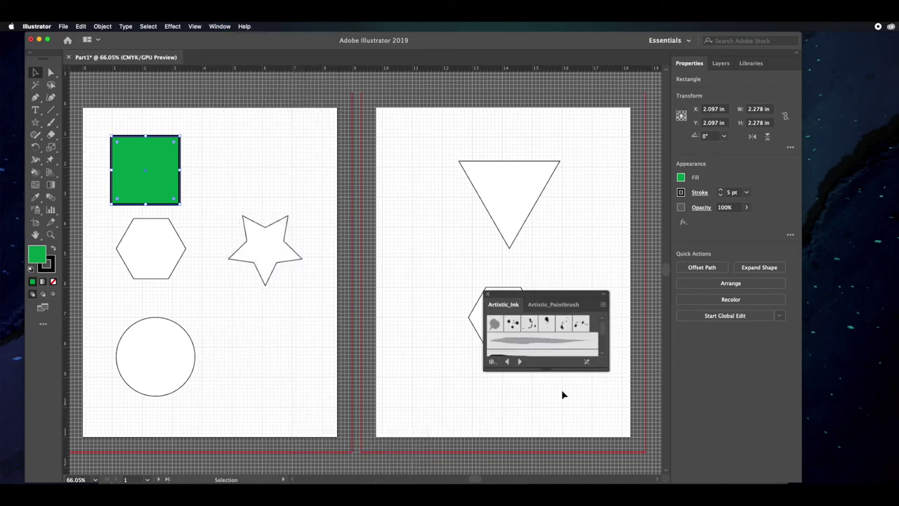
pyautogui.moveTo(605, 368); pyautogui.dragTo(602, 427)
pyautogui.moveTo(553, 290); pyautogui.dragTo(559, 234)
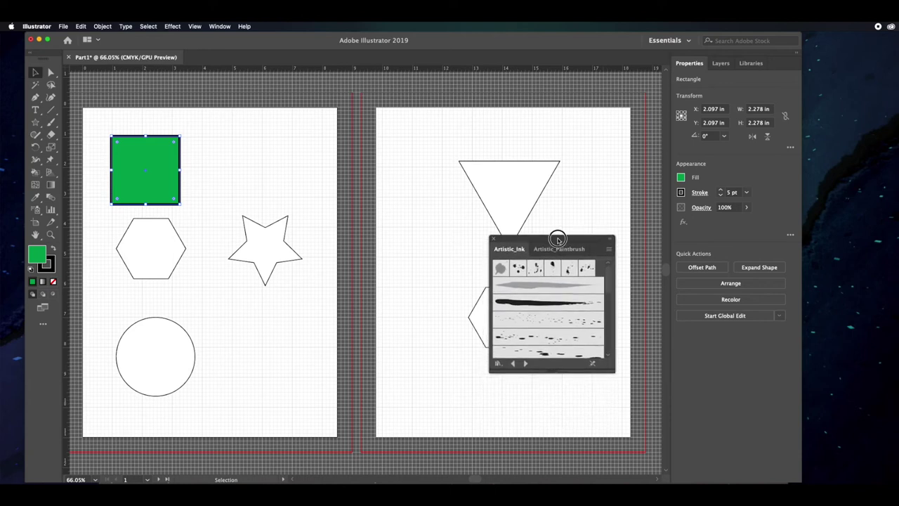
# - Try several Artistic_Ink brushes on the green square's stroke, including the grey and black calligraphic strokes and the ink splatters
pyautogui.click(534, 286)
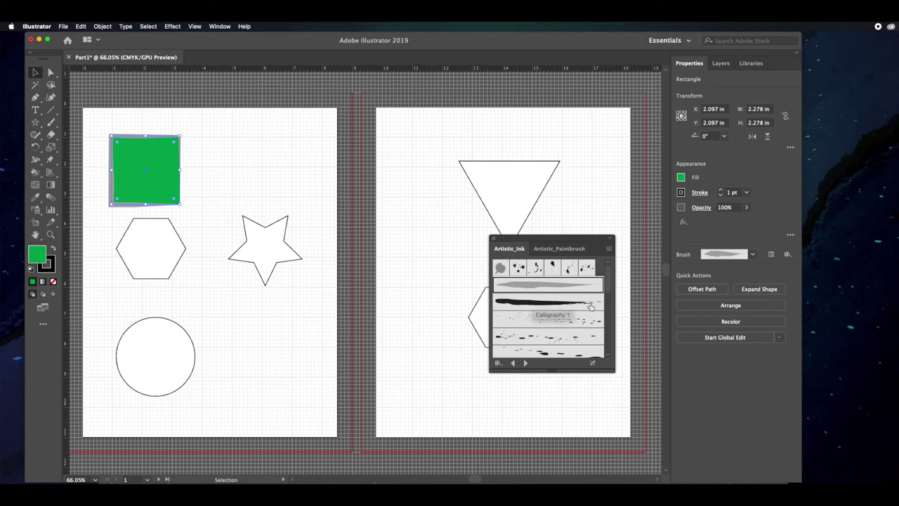
pyautogui.click(542, 308)
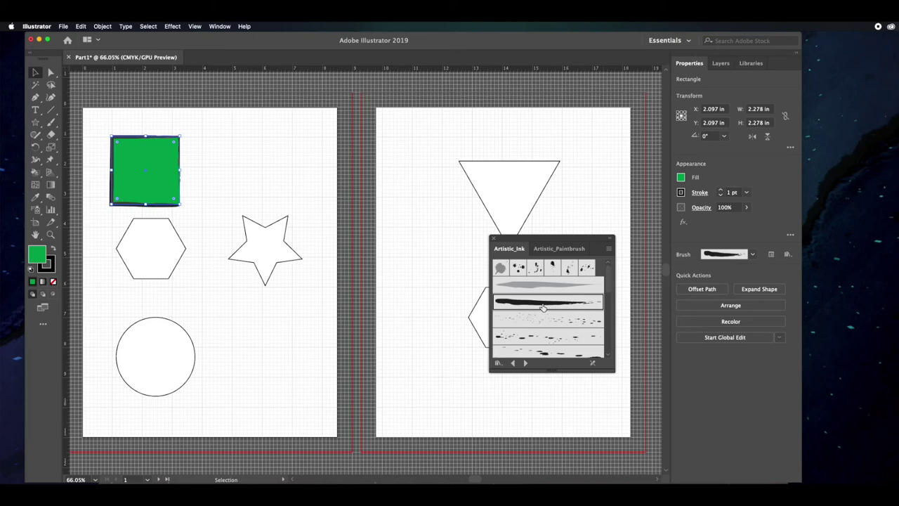
pyautogui.click(539, 335)
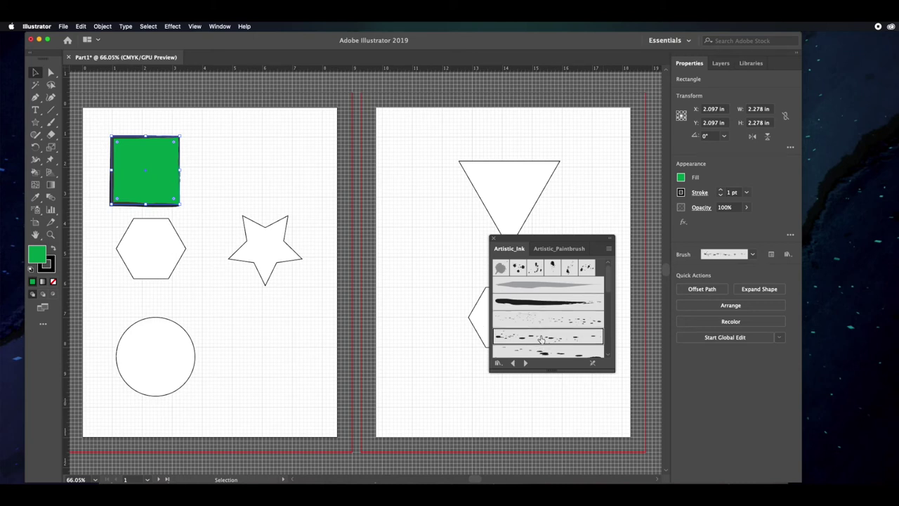
pyautogui.click(538, 318)
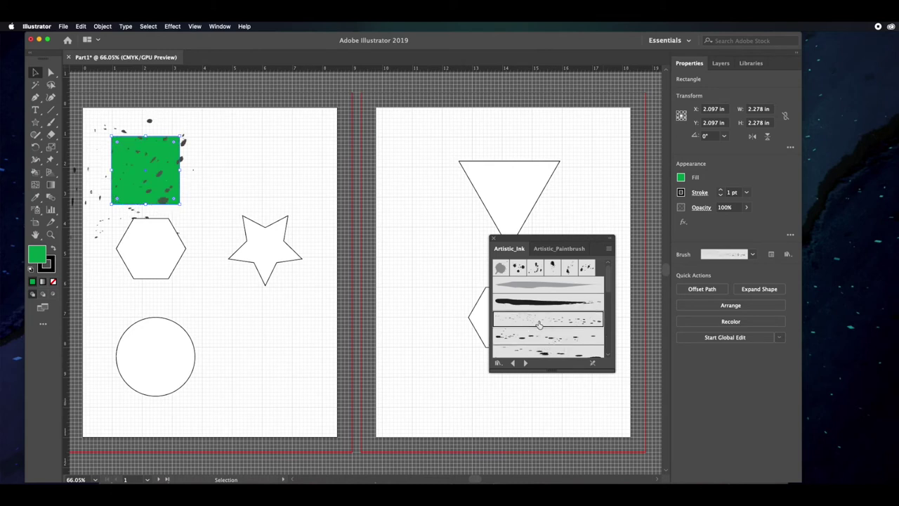
pyautogui.click(545, 355)
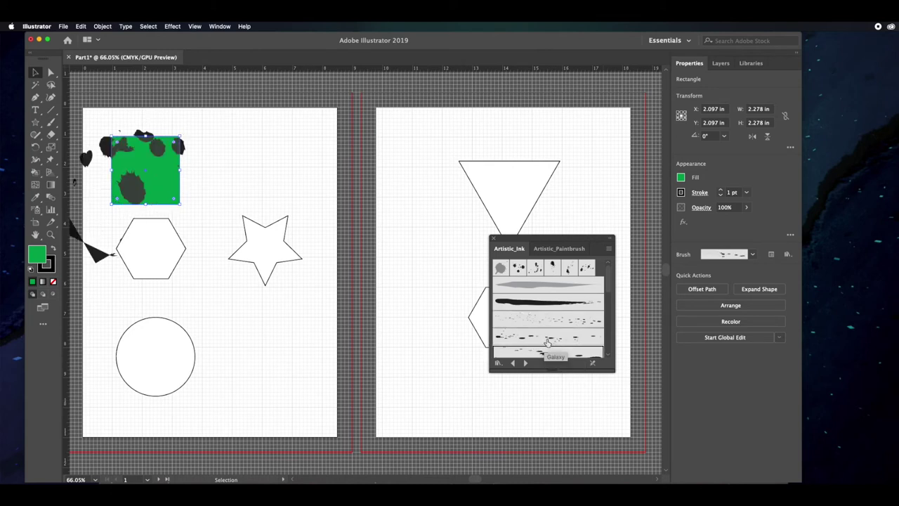
pyautogui.click(546, 303)
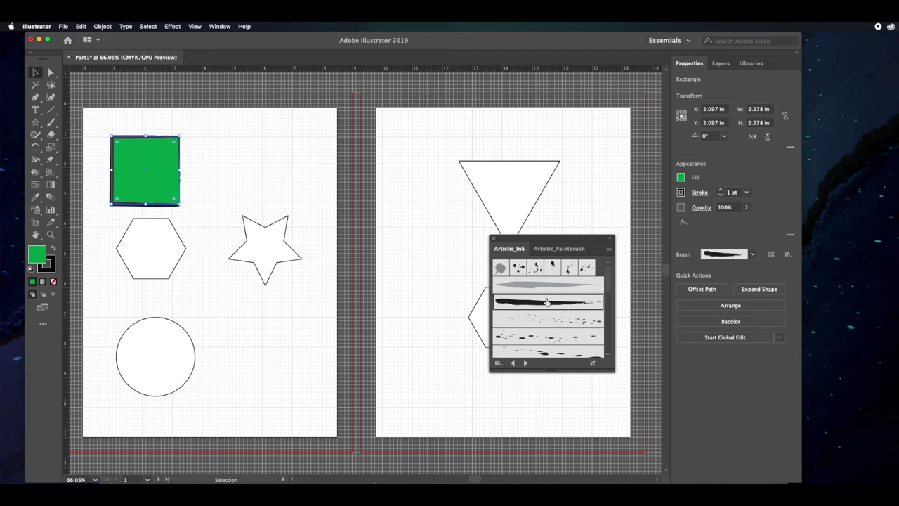
# - Apply the Artistic_Paintbrush dry brush listed just above Dry Brush 7 to the green square's stroke and close the brush library
pyautogui.click(554, 249)
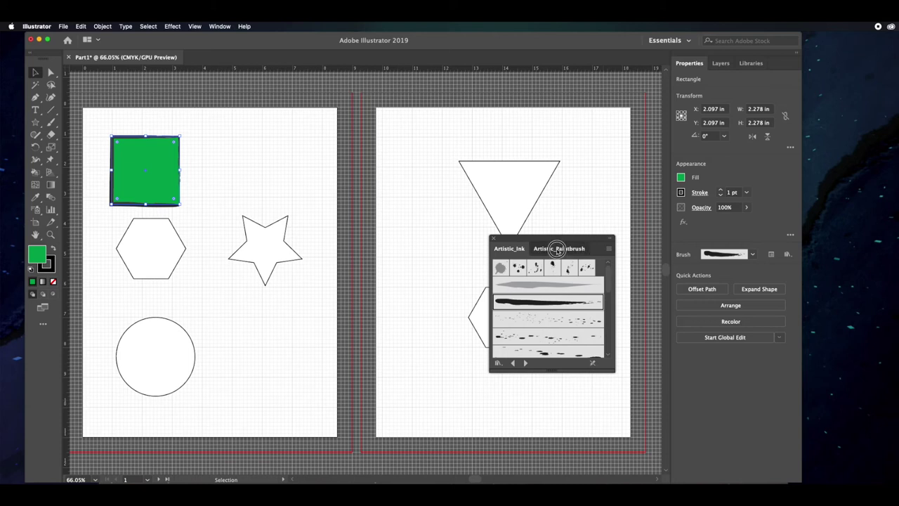
pyautogui.click(541, 298)
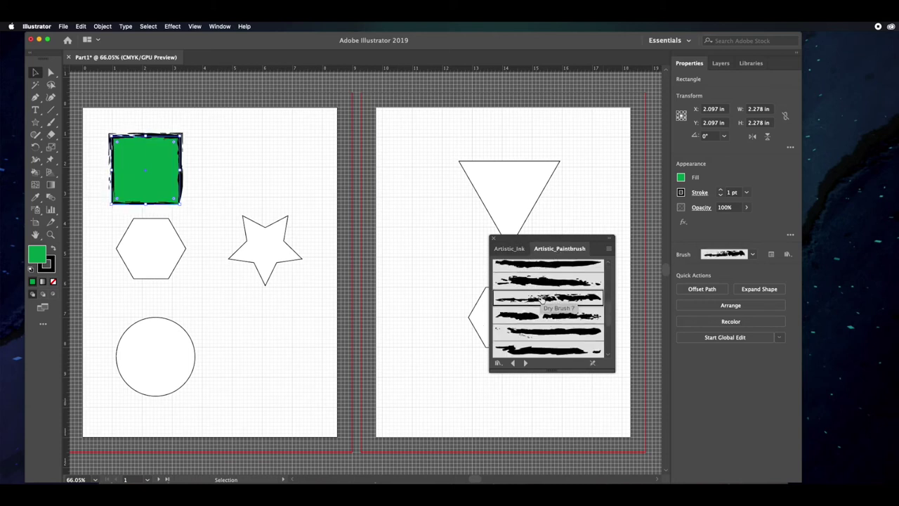
pyautogui.click(535, 284)
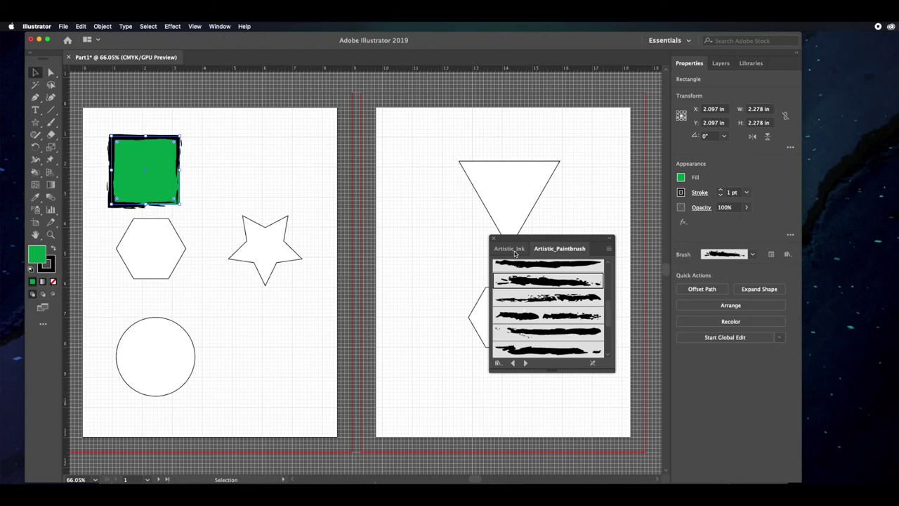
pyautogui.click(494, 239)
# - Set both the fill and the stroke of the hexagon on the first artboard to None
pyautogui.click(148, 263)
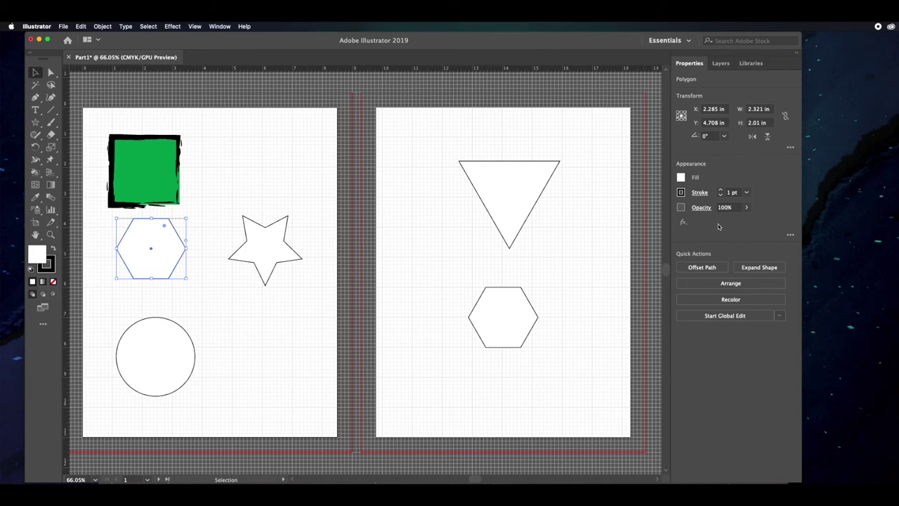
pyautogui.click(680, 177)
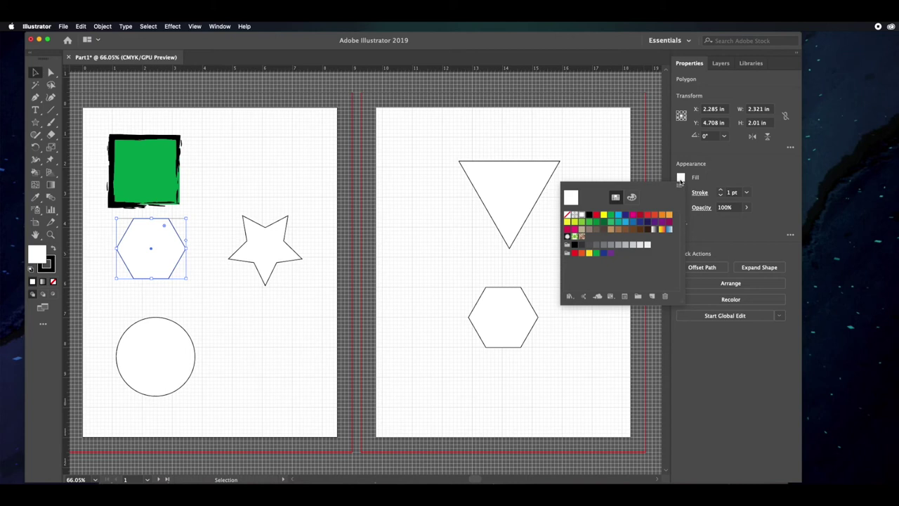
pyautogui.click(567, 218)
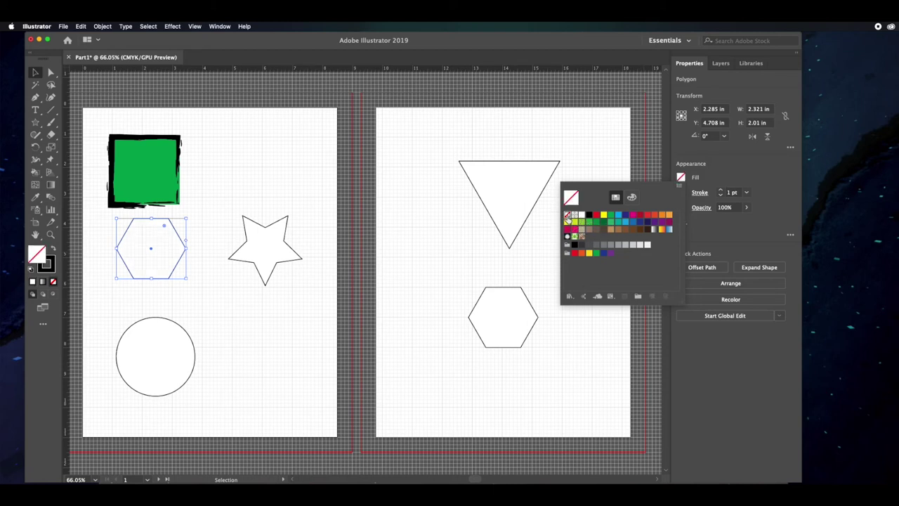
pyautogui.click(741, 177)
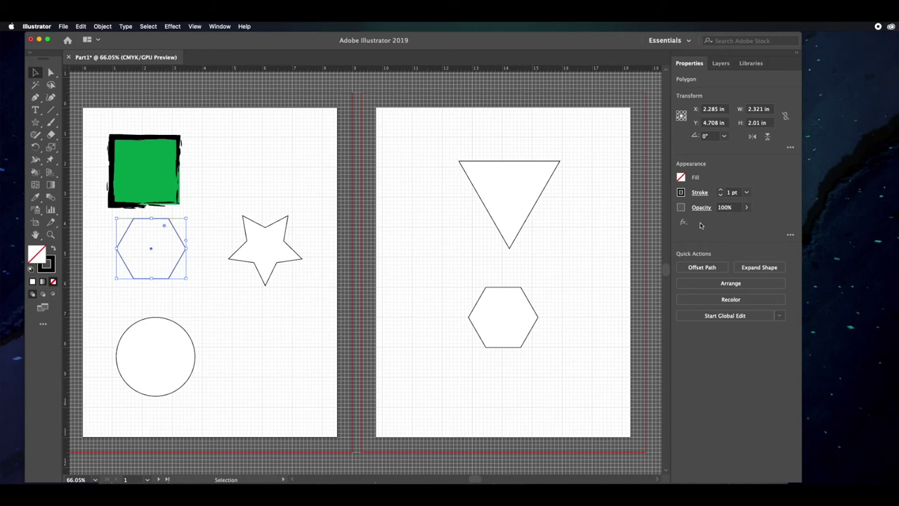
pyautogui.click(680, 192)
pyautogui.click(568, 230)
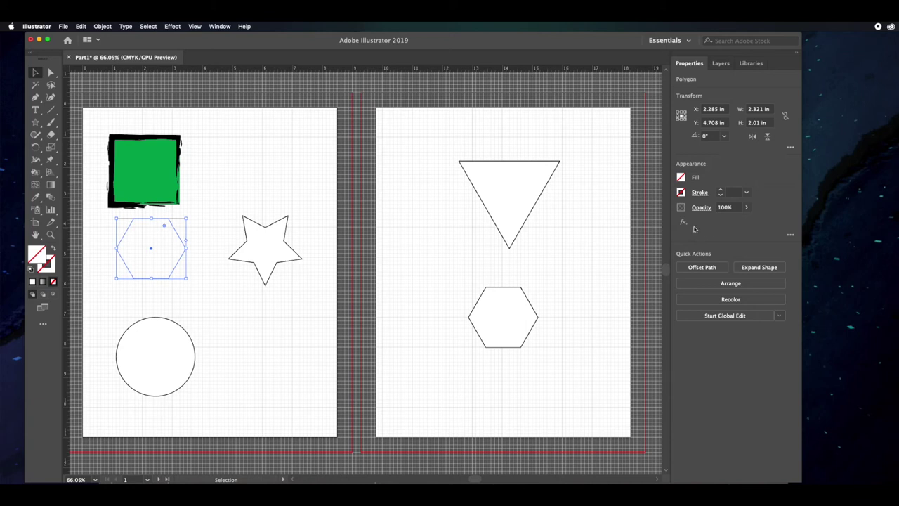
# - Open the Scribble Effects graphic style library for the hexagon, enlarging and repositioning it to show all styles
pyautogui.click(219, 26)
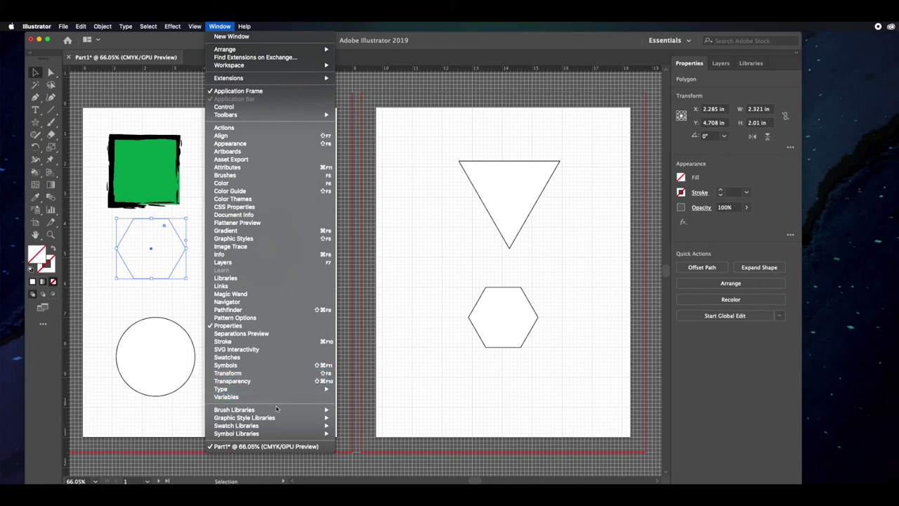
pyautogui.moveTo(281, 418)
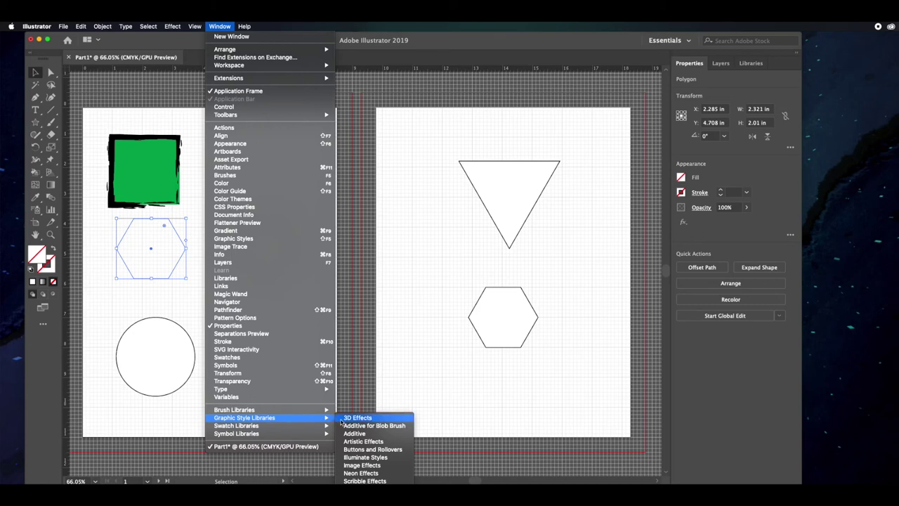
pyautogui.click(364, 481)
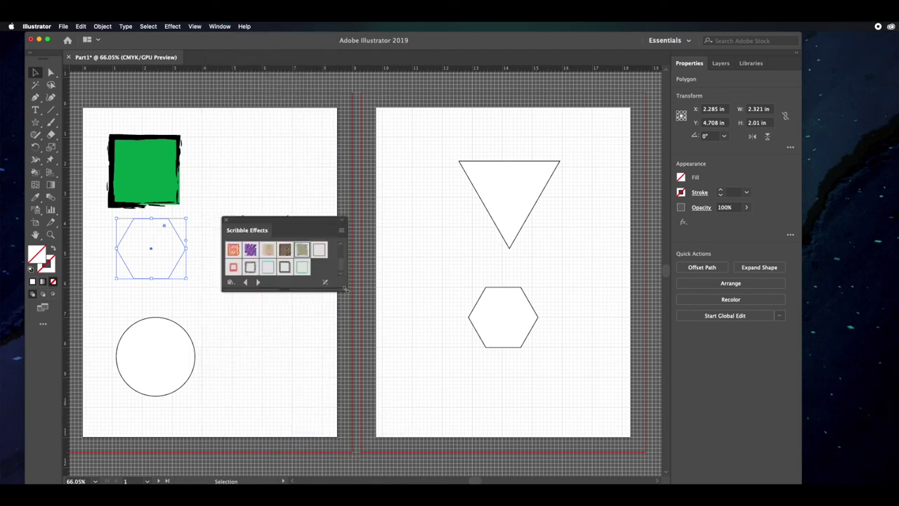
pyautogui.moveTo(345, 288)
pyautogui.mouseDown()
pyautogui.moveTo(359, 336)
pyautogui.moveTo(351, 323)
pyautogui.mouseUp()
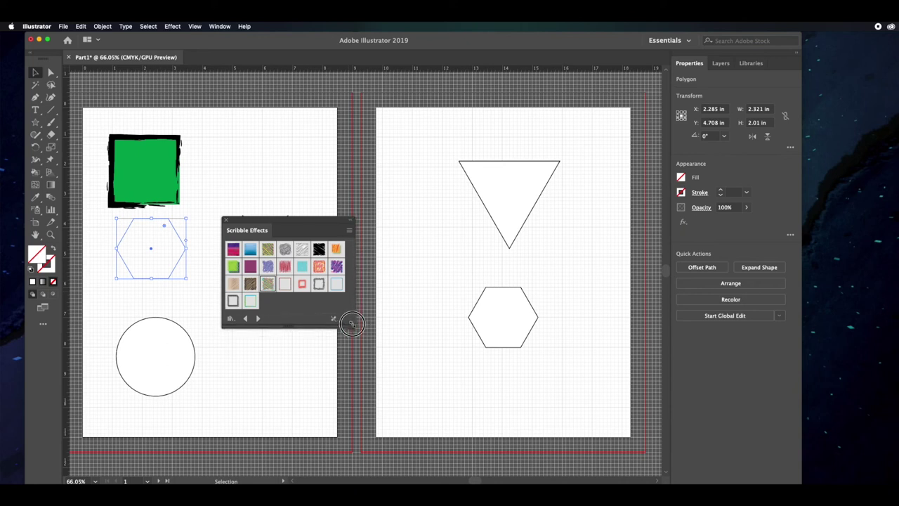
pyautogui.moveTo(286, 226); pyautogui.dragTo(292, 213)
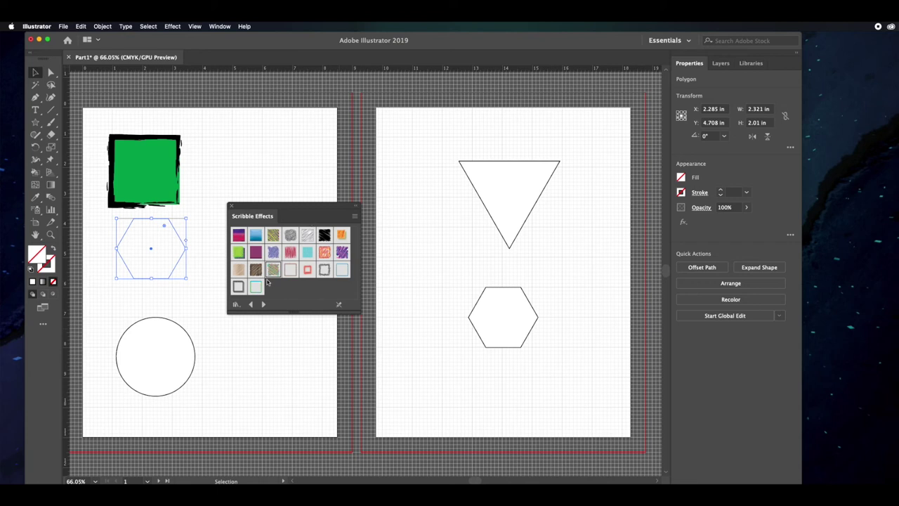
# - Browse the Illuminate Styles graphic style library and return to Scribble Effects
pyautogui.click(237, 305)
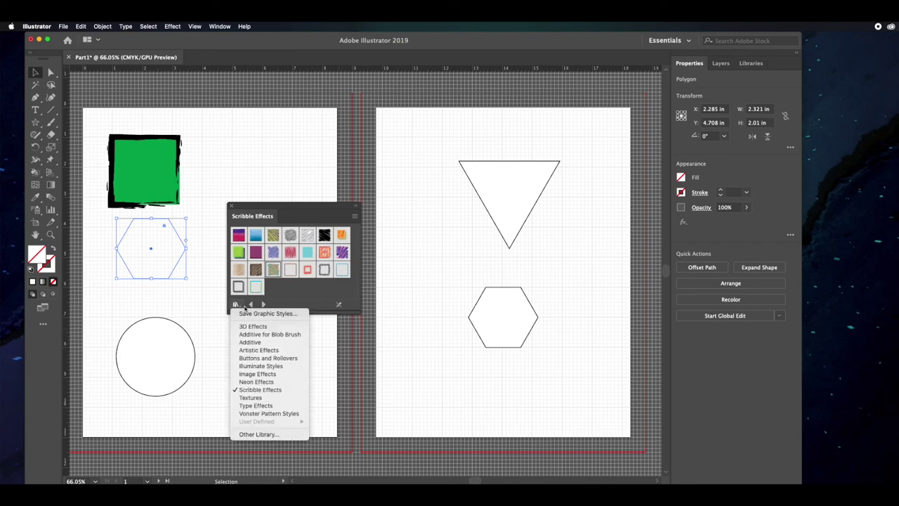
pyautogui.click(256, 367)
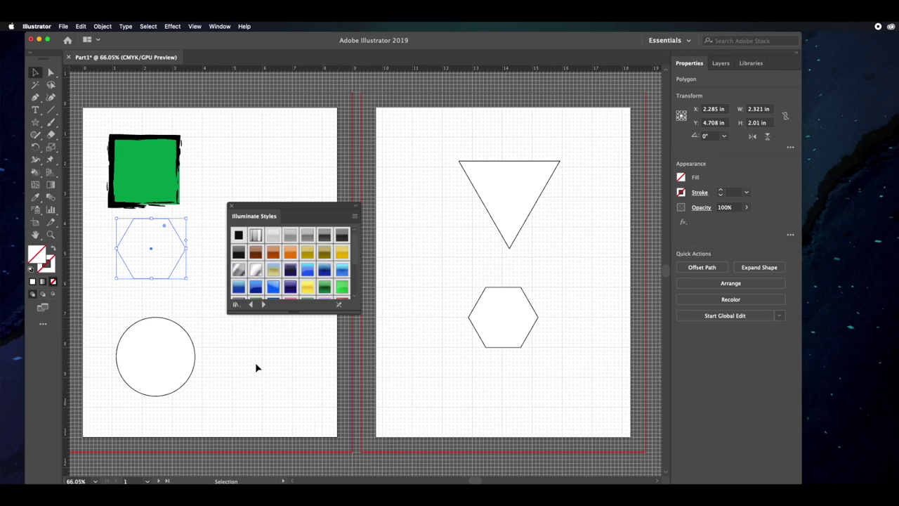
pyautogui.click(237, 304)
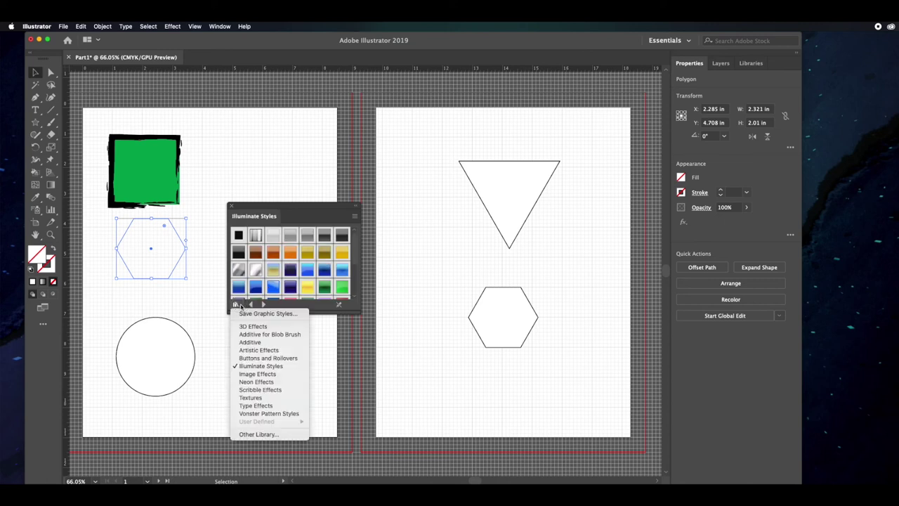
pyautogui.click(262, 390)
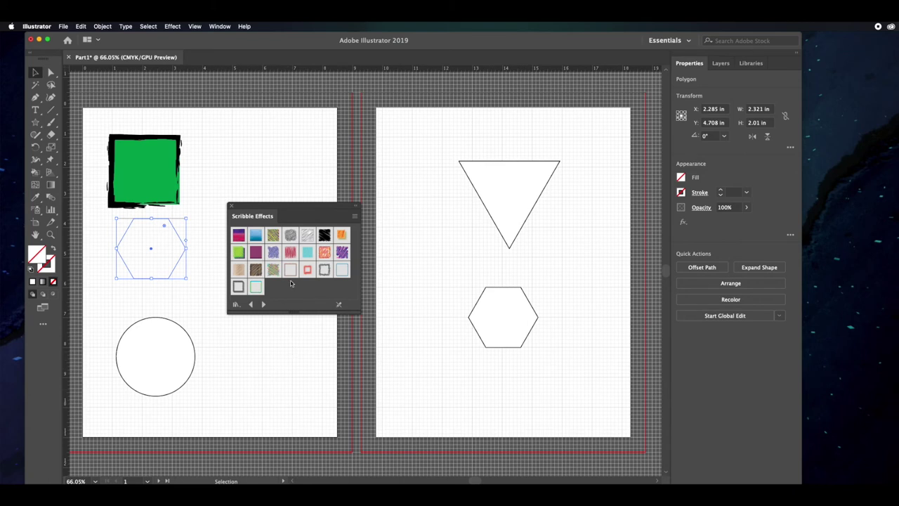
# - Try the multicoloured scribble style on the first artboard's hexagon and replace it with the blue-purple scribble style directly below it
pyautogui.click(272, 235)
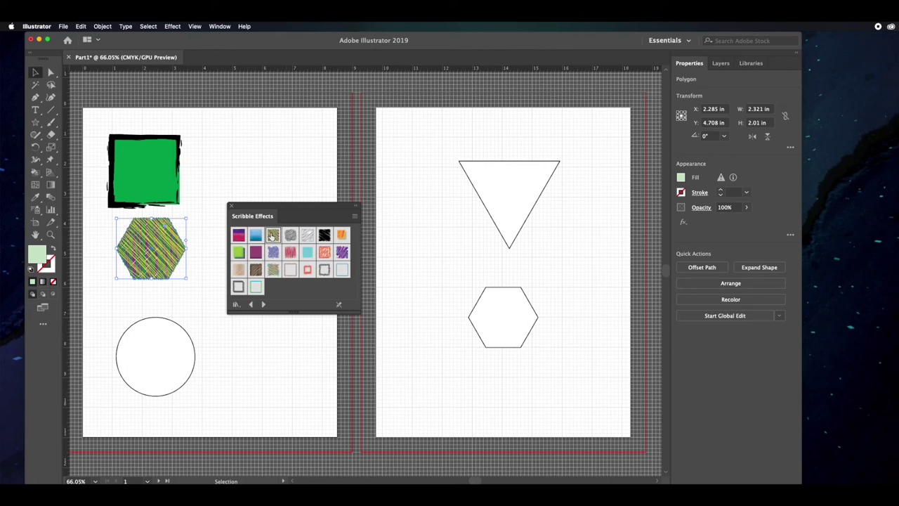
pyautogui.click(272, 252)
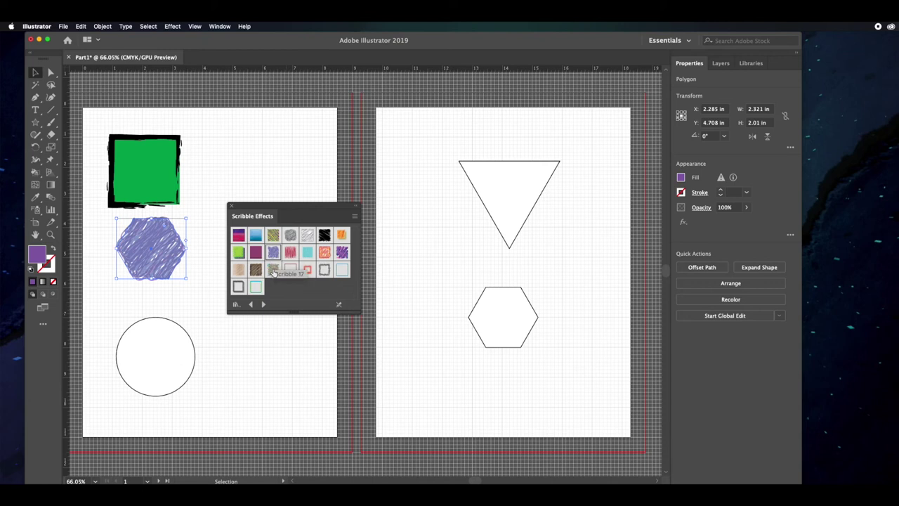
# - Try a stroke-only scribble and a red-yellow scribble on the first artboard's hexagon, settle on the Scribble 17 graphic style, and close the library
pyautogui.click(273, 271)
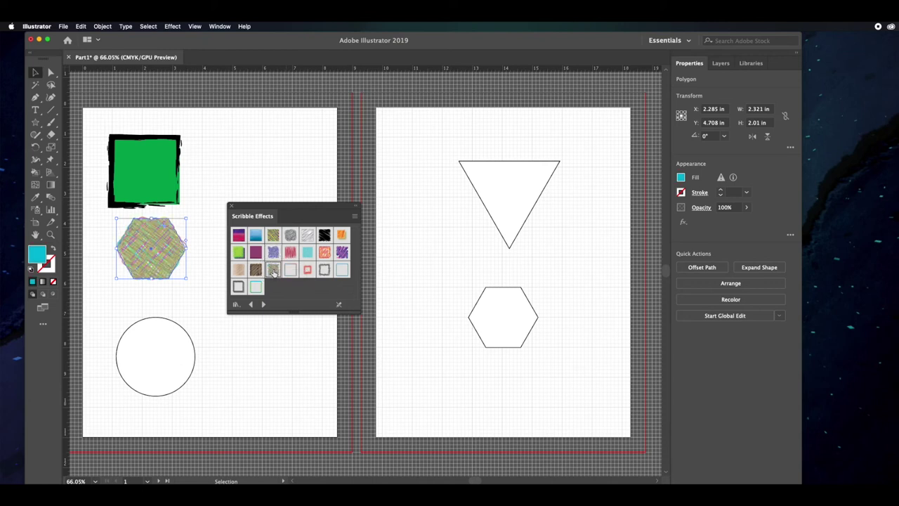
pyautogui.click(323, 270)
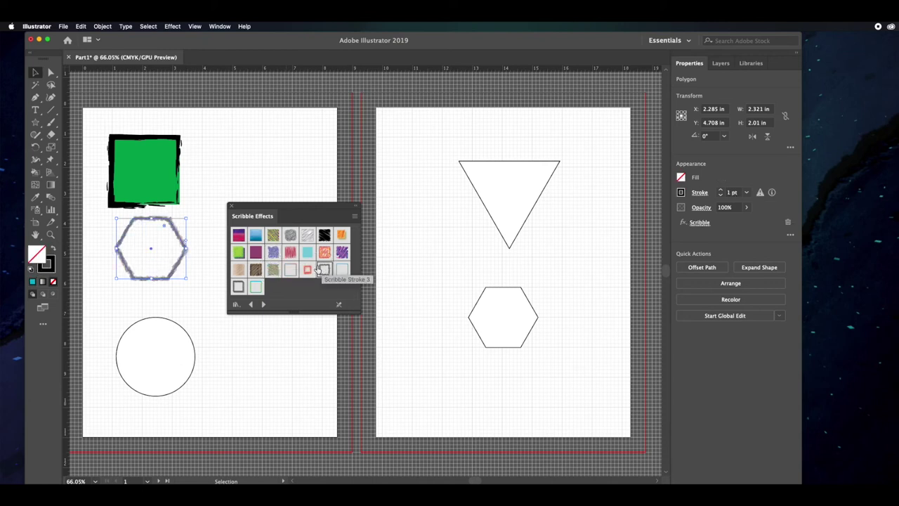
pyautogui.click(324, 252)
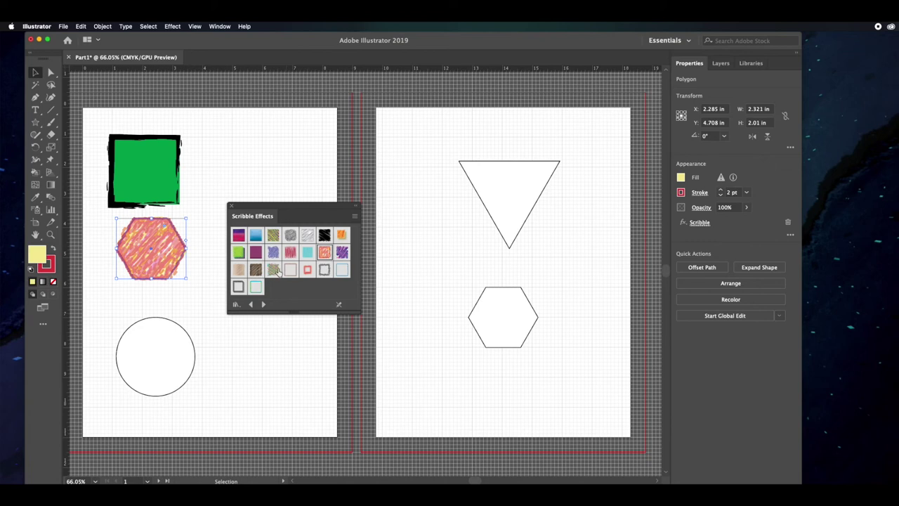
pyautogui.click(273, 270)
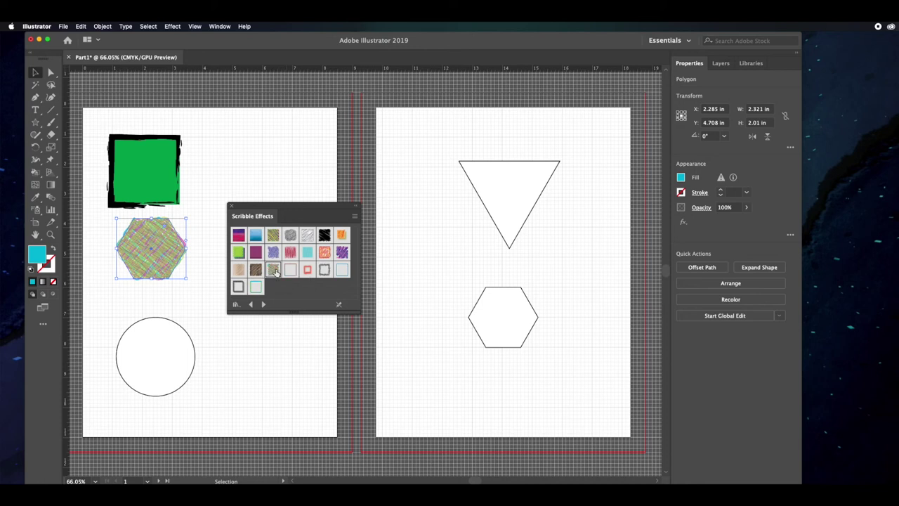
pyautogui.click(229, 204)
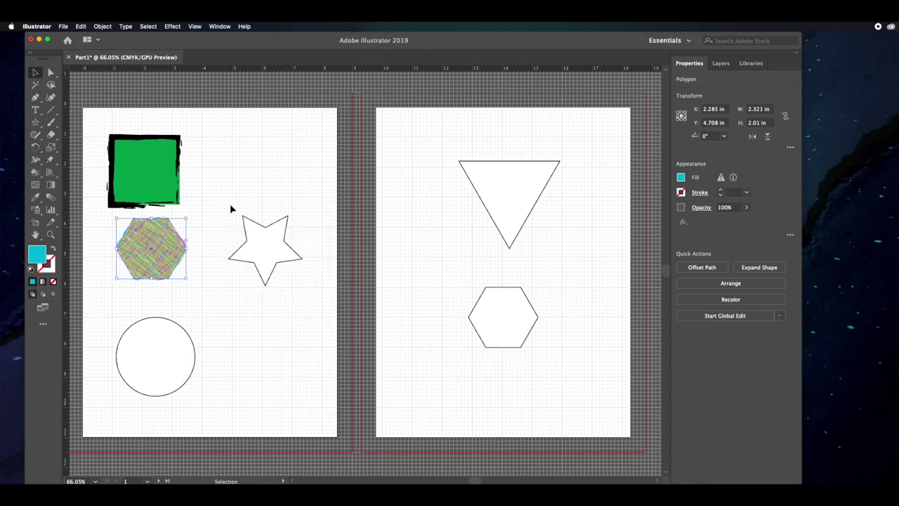
# - Fill the circle on the first artboard with the same bright green as the square above it
pyautogui.click(167, 367)
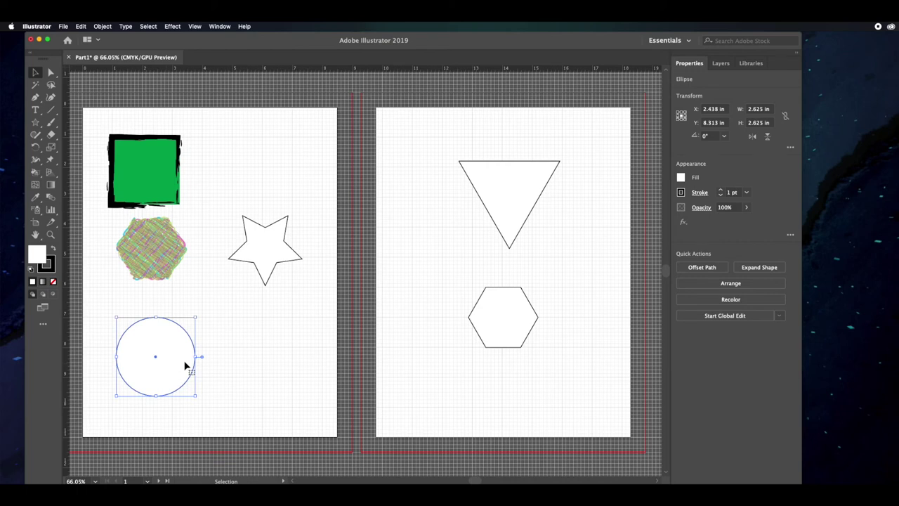
pyautogui.click(681, 178)
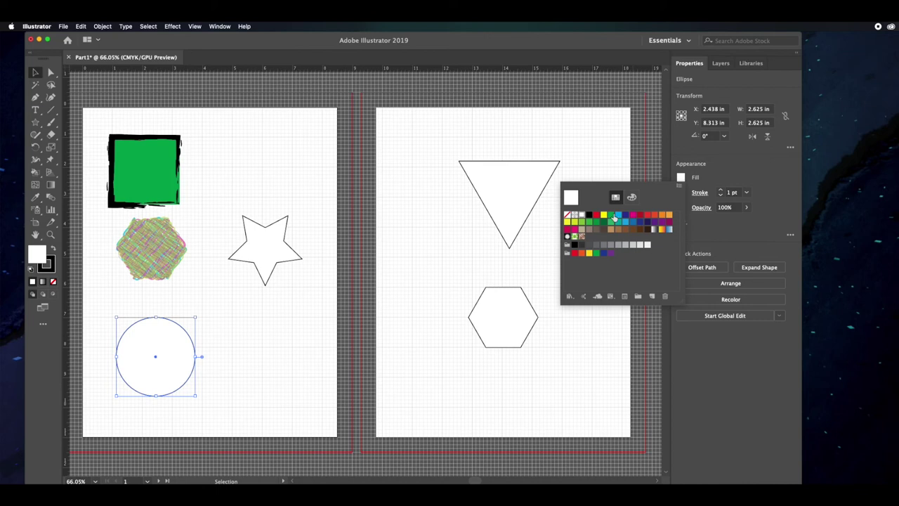
pyautogui.click(611, 215)
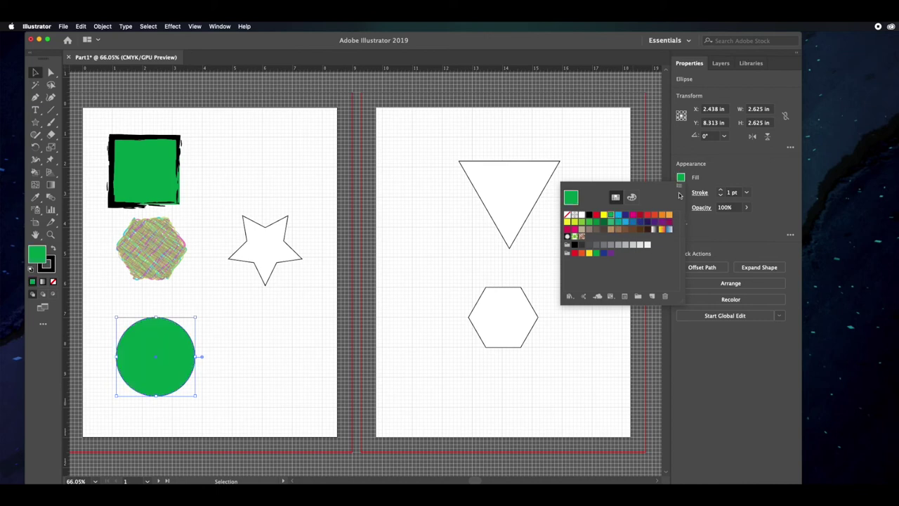
pyautogui.click(704, 174)
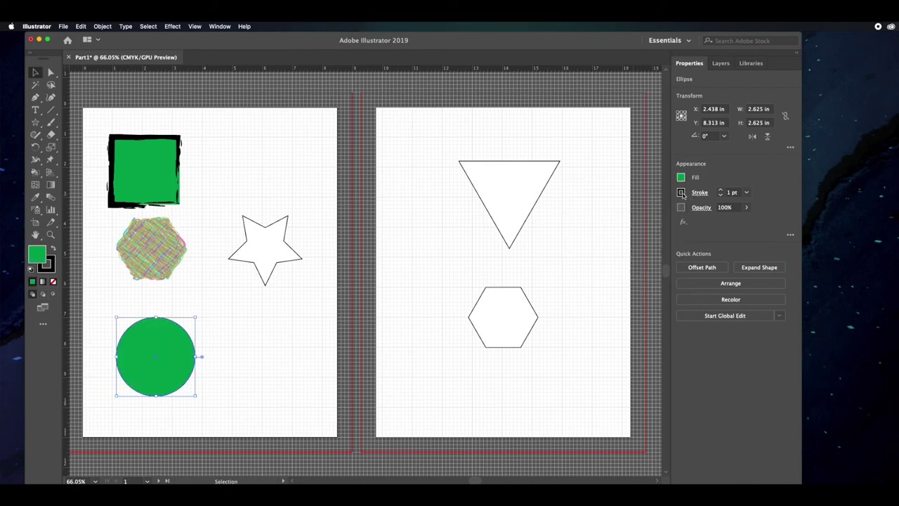
# - Set the green circle's black stroke weight to 5 pt
pyautogui.click(681, 192)
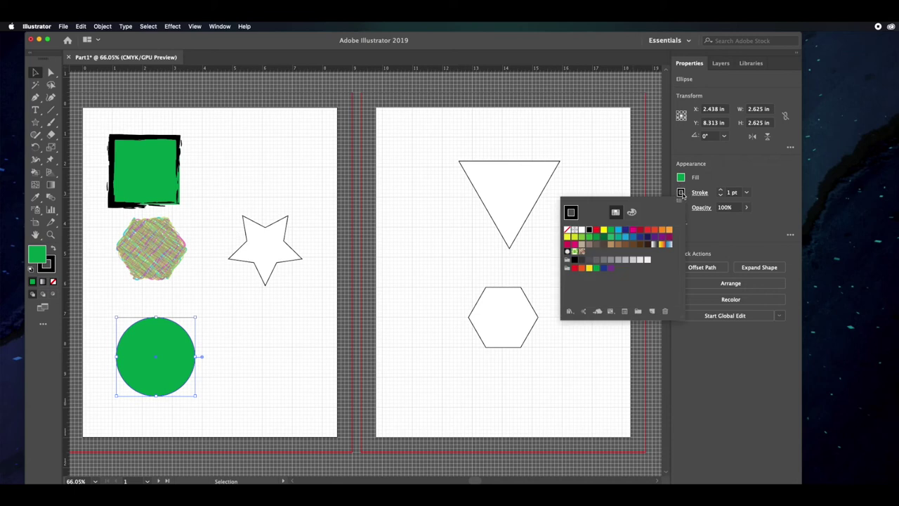
pyautogui.click(739, 194)
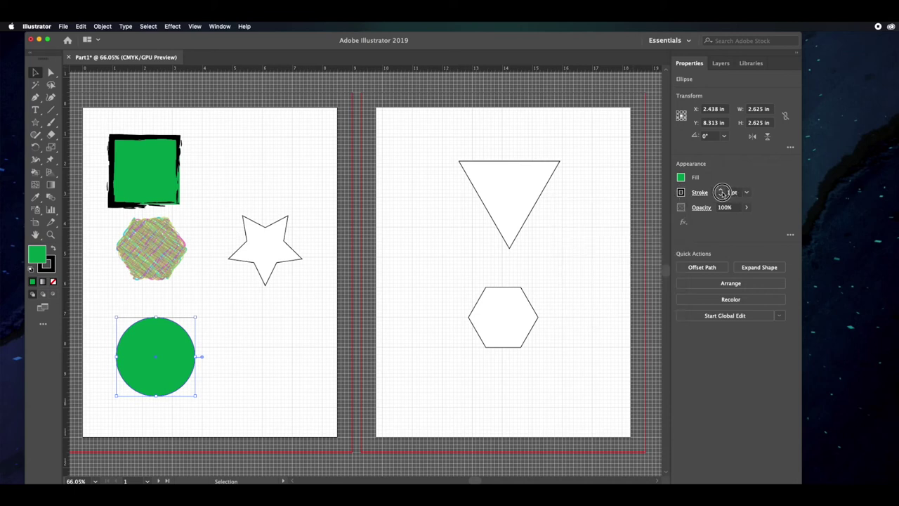
pyautogui.click(724, 193)
pyautogui.write('5')
pyautogui.press('Tab')
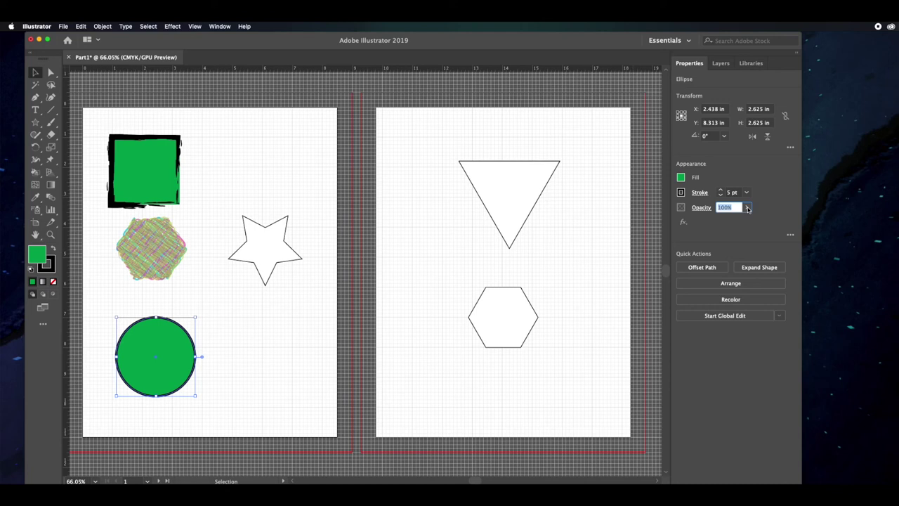
# - Lower the green circle's opacity, setting the final value to 65%
pyautogui.click(747, 208)
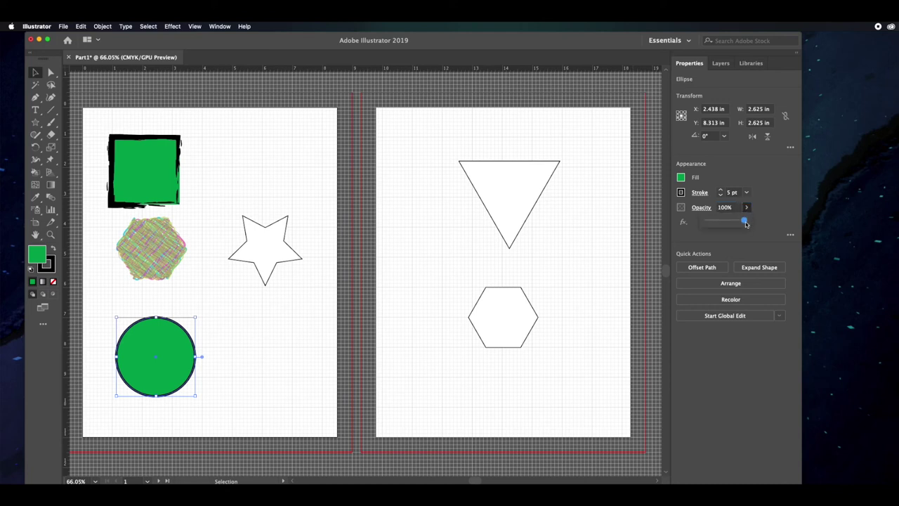
pyautogui.moveTo(745, 220); pyautogui.dragTo(726, 221)
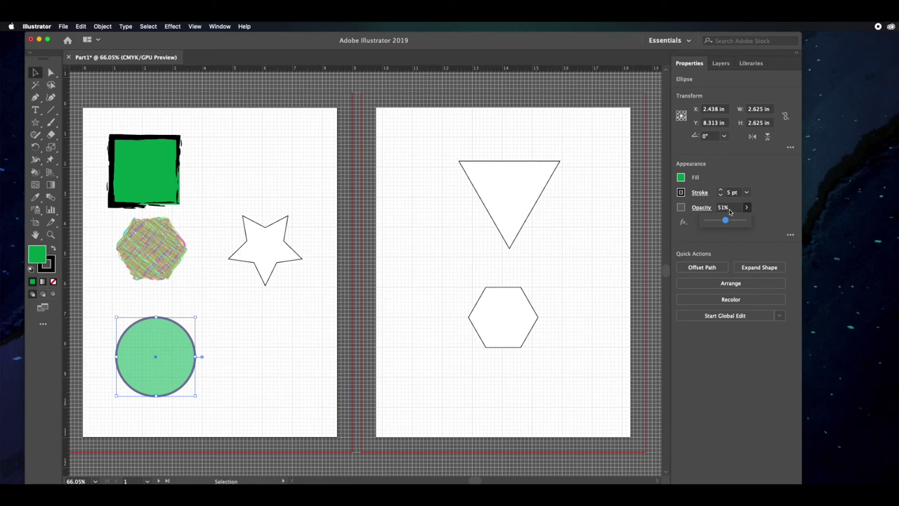
pyautogui.click(731, 207)
pyautogui.write('65')
pyautogui.press('Tab')
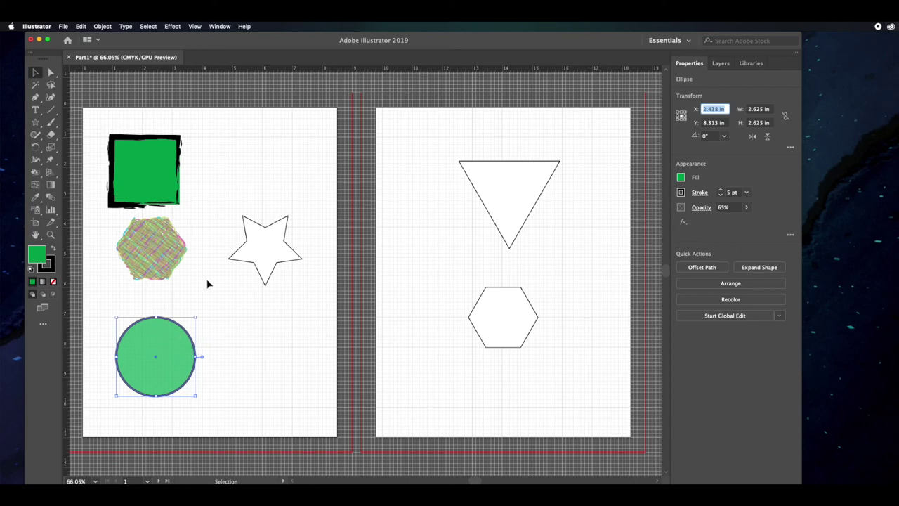
pyautogui.press('Escape')
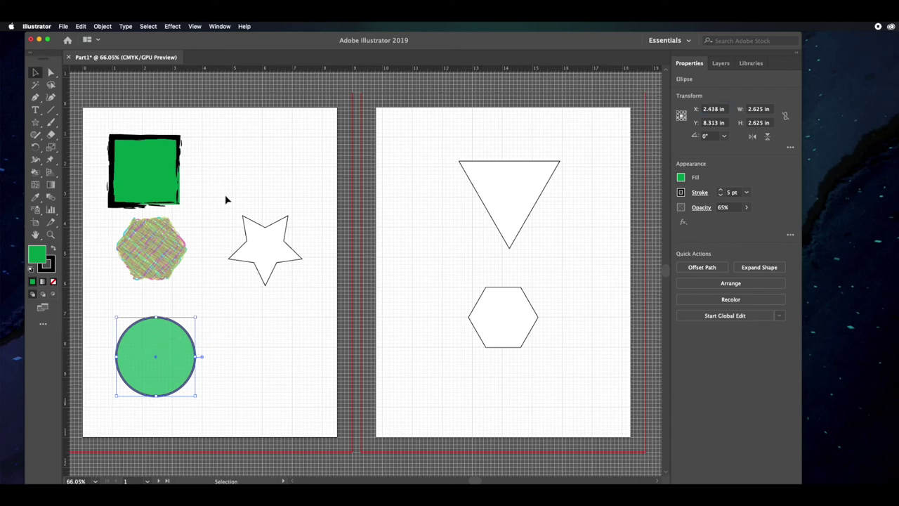
# - Fill the star with the yellow-to-red gradient swatch after trying the Fading Sky gradient
pyautogui.click(267, 253)
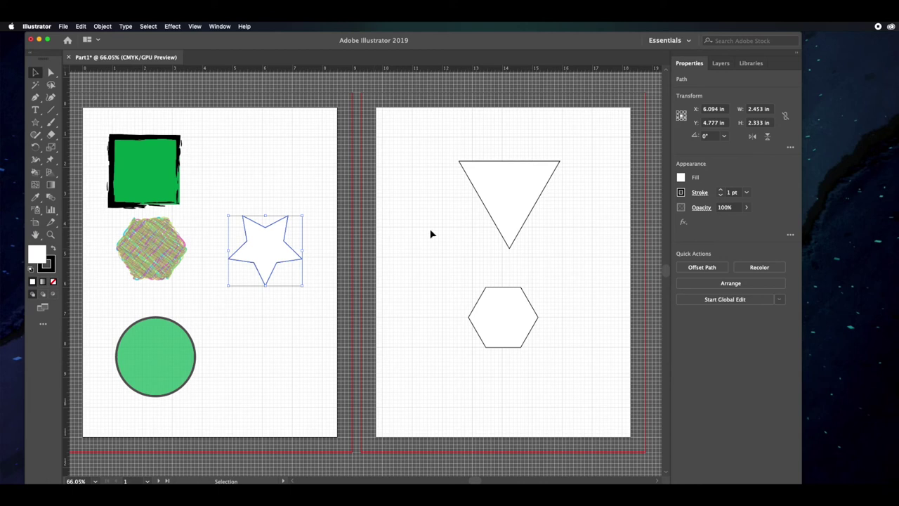
pyautogui.click(681, 177)
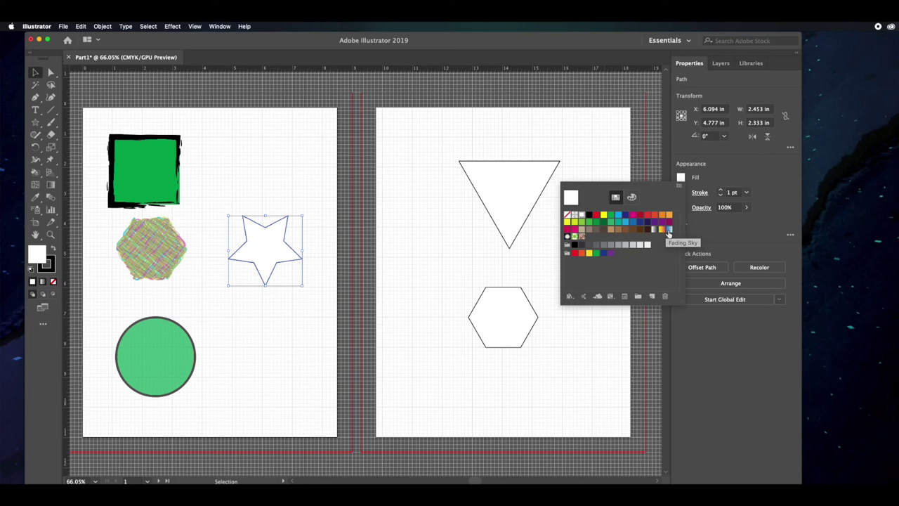
pyautogui.click(668, 233)
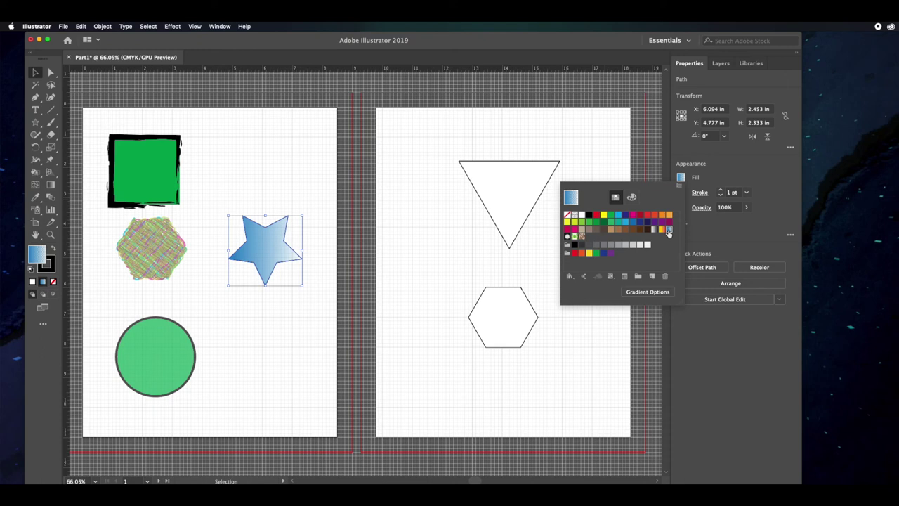
pyautogui.click(661, 231)
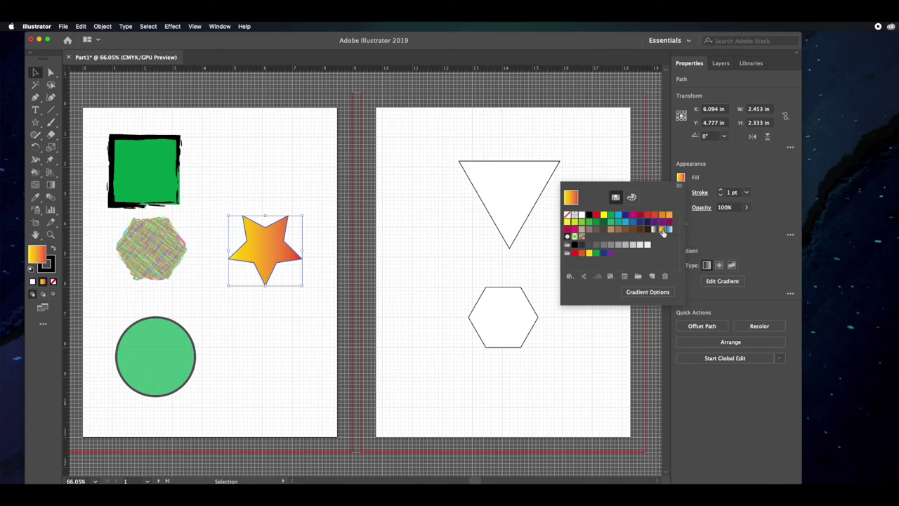
# - Open the gradient options for the star's fill and try the radial type before returning to linear
pyautogui.click(655, 294)
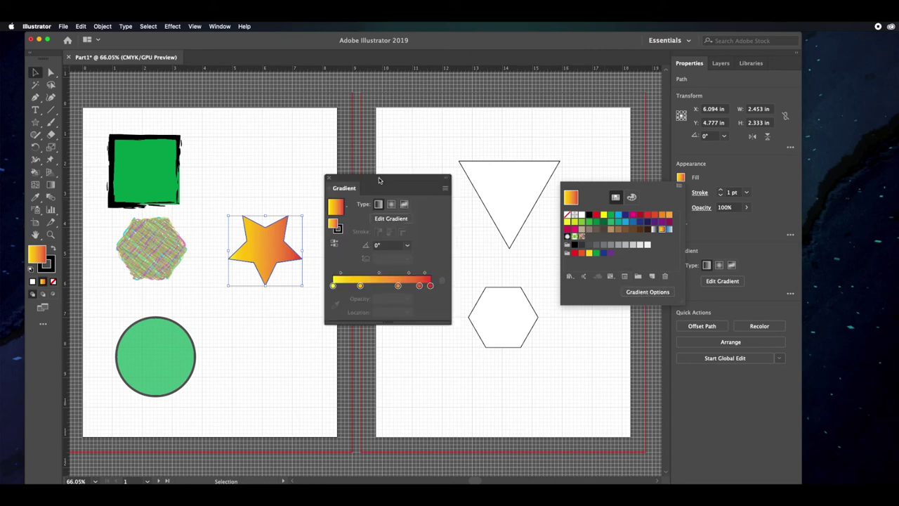
pyautogui.click(379, 176)
pyautogui.moveTo(379, 177); pyautogui.dragTo(378, 174)
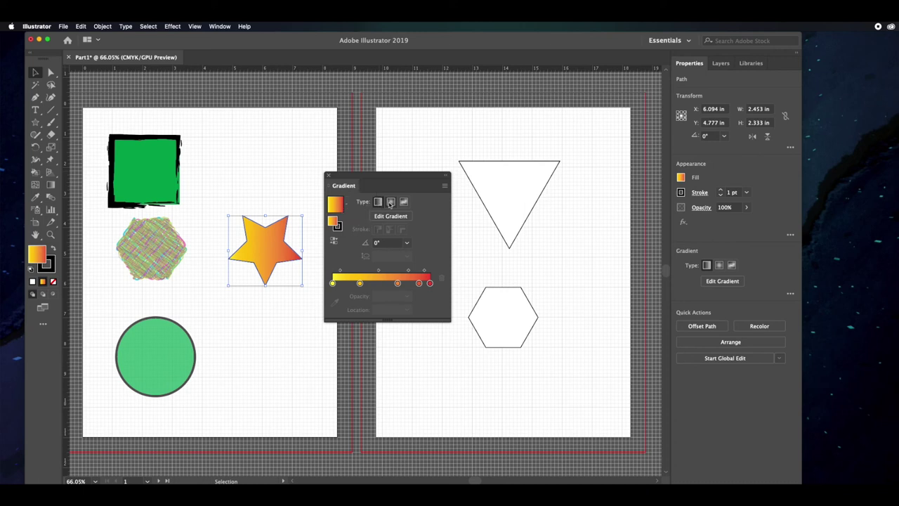
pyautogui.click(391, 202)
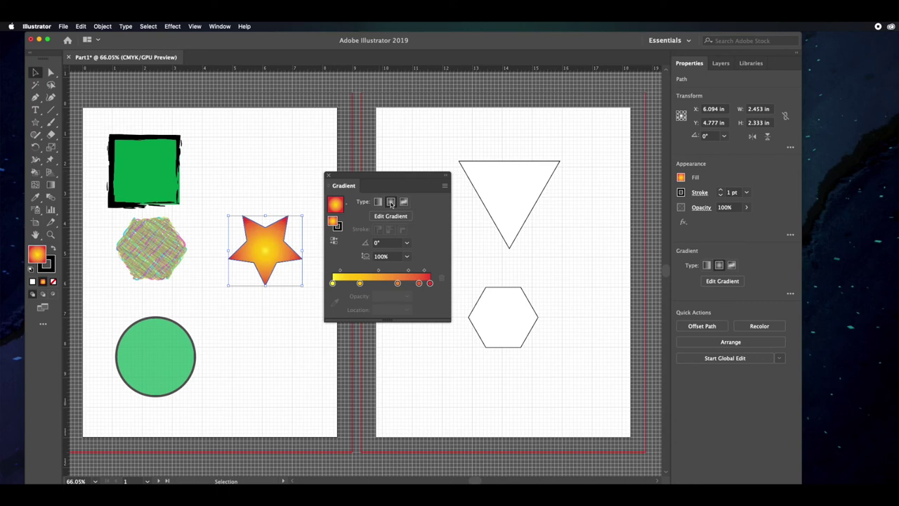
pyautogui.click(378, 202)
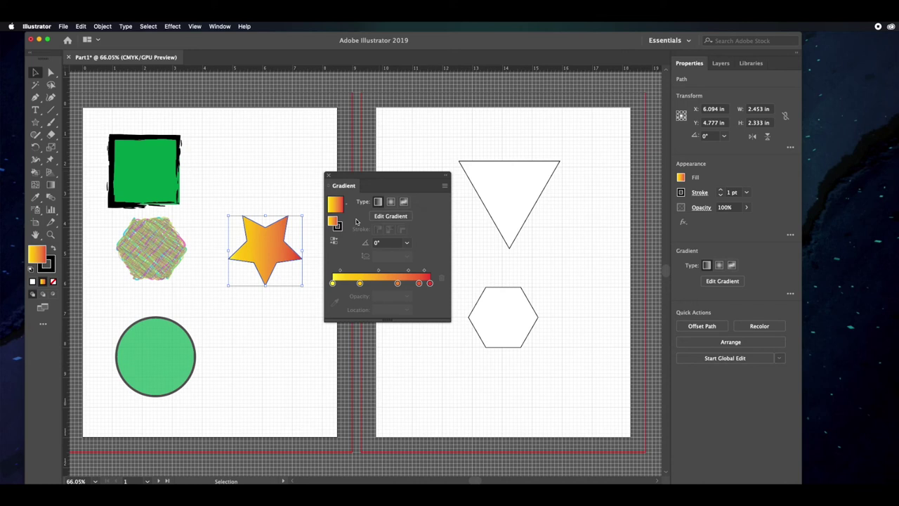
# - Try a 90° angle for the star's linear gradient and set it to 60° instead
pyautogui.click(407, 242)
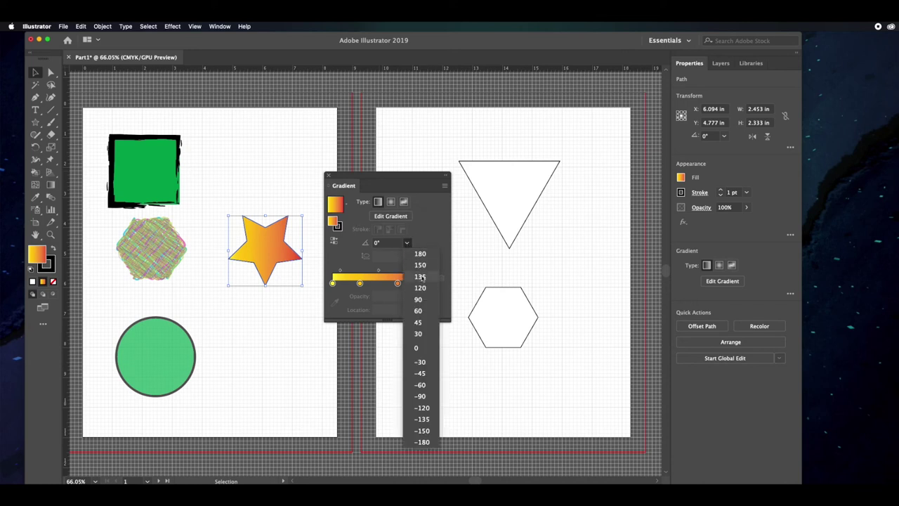
pyautogui.click(419, 299)
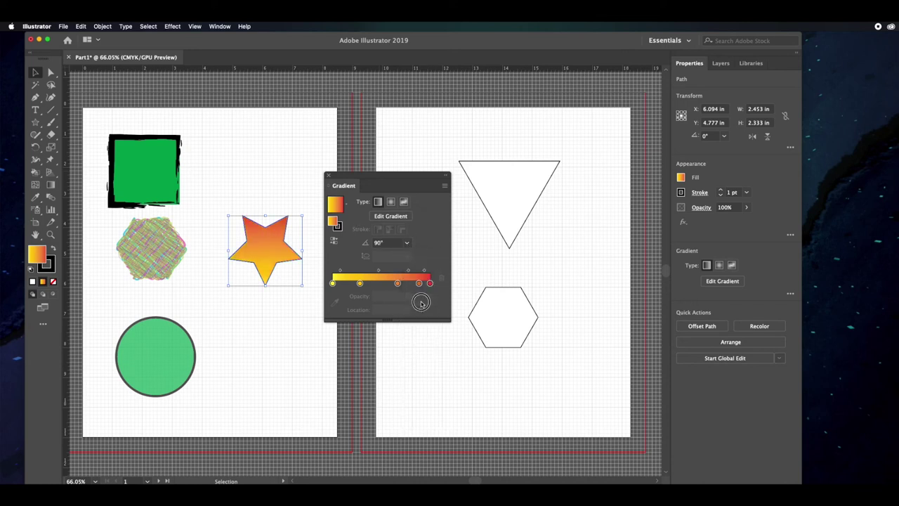
pyautogui.click(406, 242)
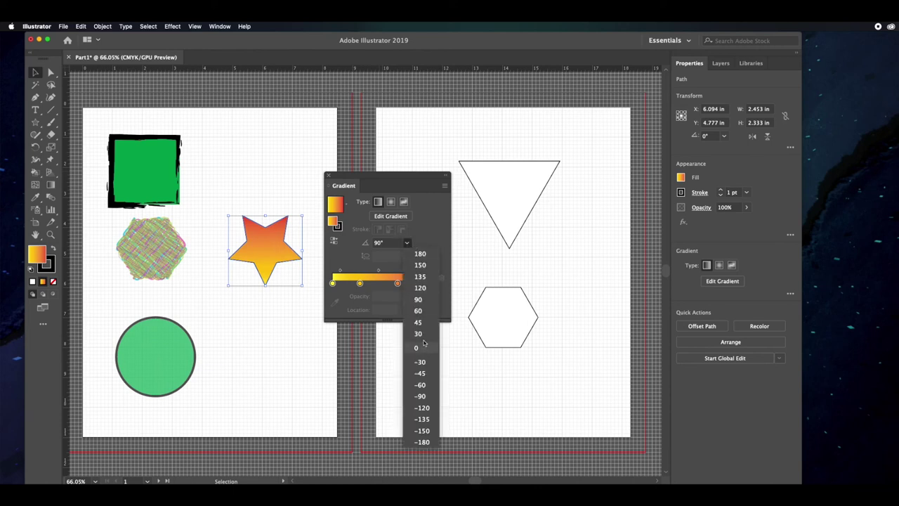
pyautogui.click(423, 311)
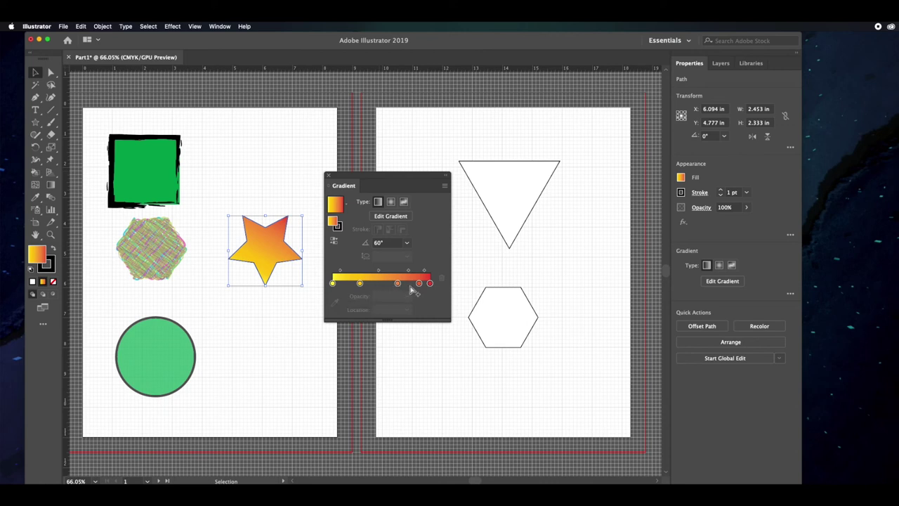
# - Shift the star gradient's midpoint after the orange stop to about 35% and move the orange stop to about 65%
pyautogui.moveTo(378, 272); pyautogui.dragTo(404, 271)
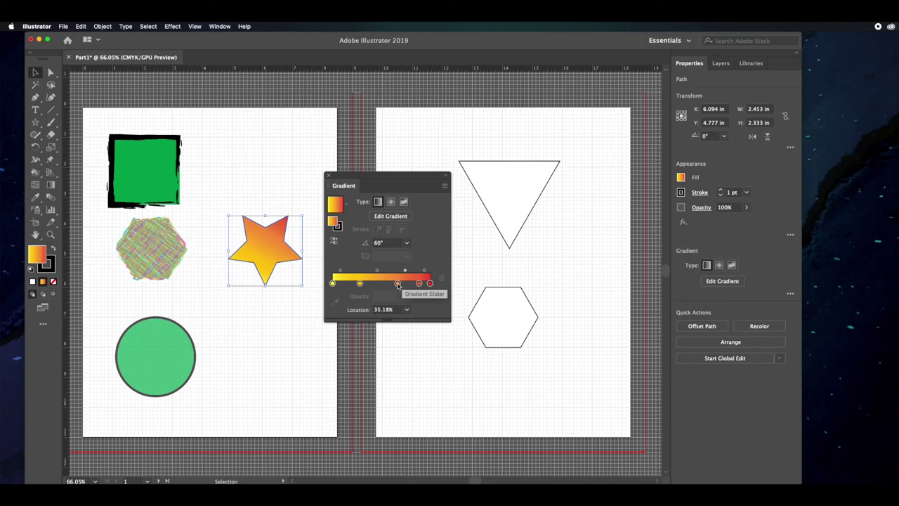
pyautogui.moveTo(398, 285); pyautogui.dragTo(396, 283)
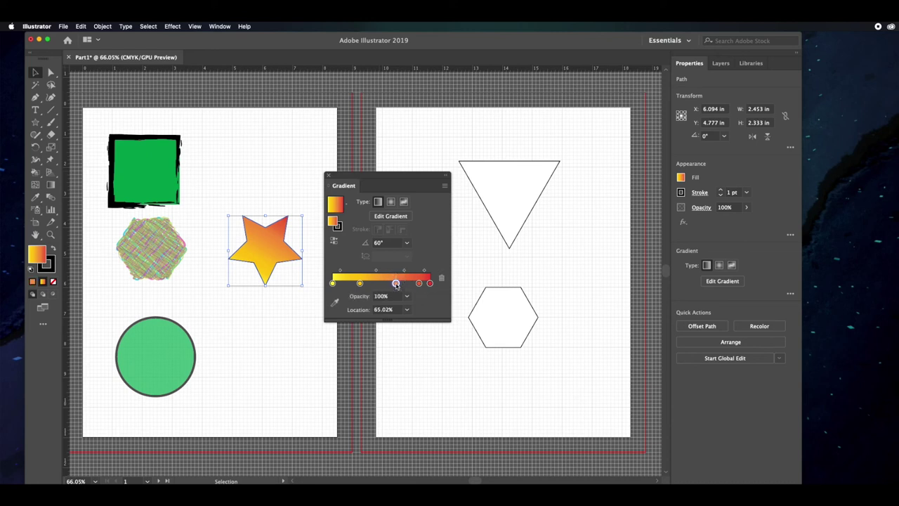
# - Recolour the star gradient's orange stop dark red from the colour spectrum, after trying purple, crimson and green
pyautogui.doubleClick(396, 283)
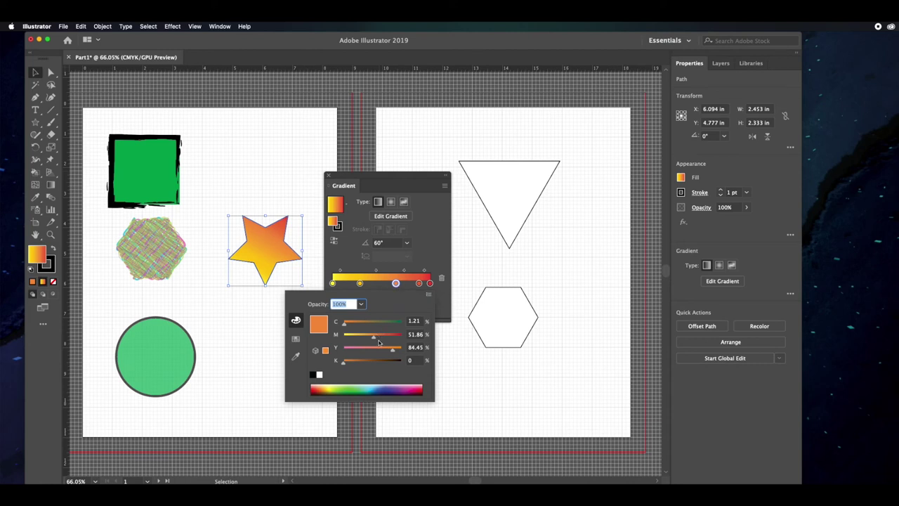
pyautogui.click(406, 385)
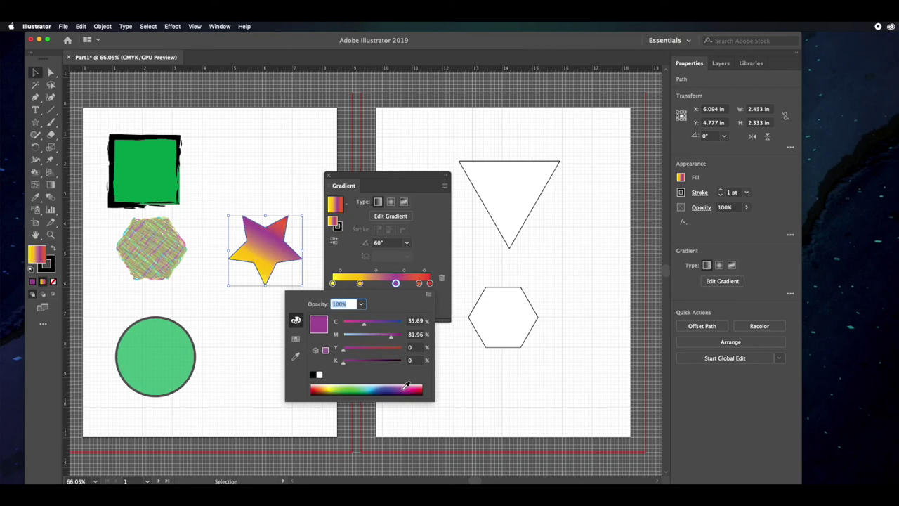
pyautogui.click(419, 385)
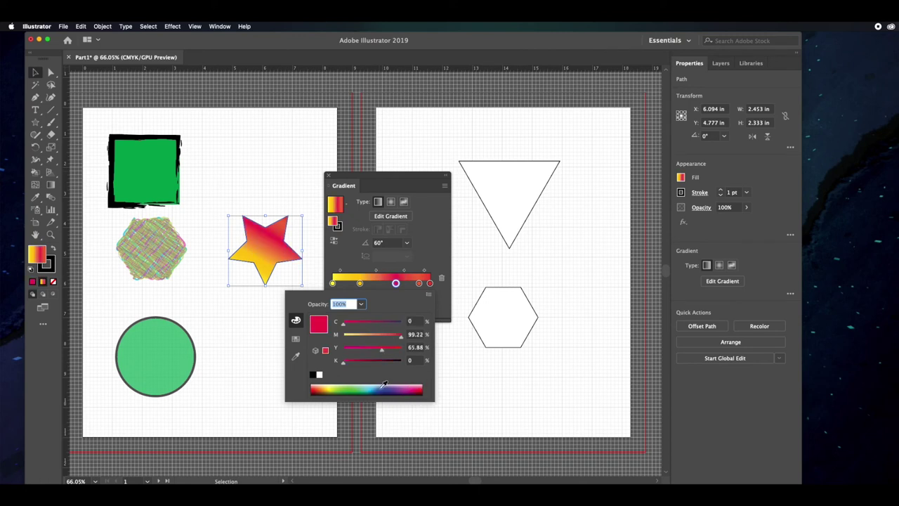
pyautogui.click(358, 385)
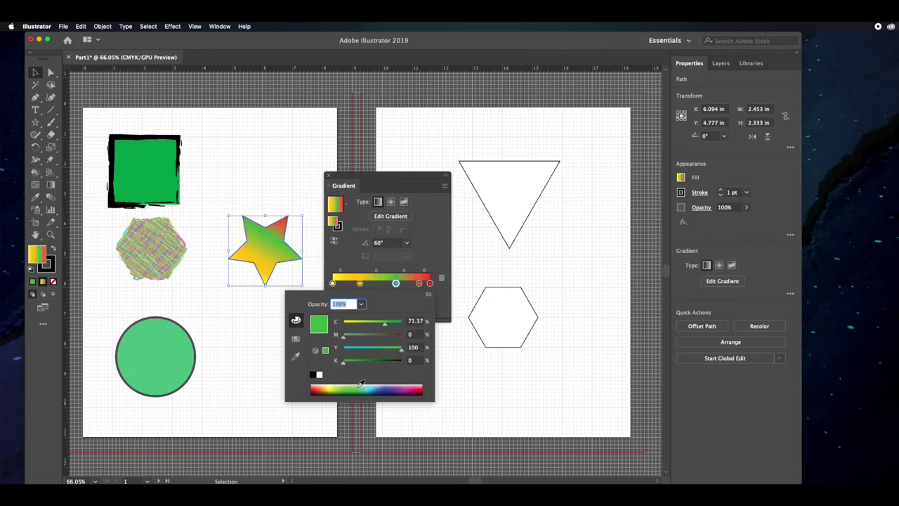
pyautogui.click(322, 386)
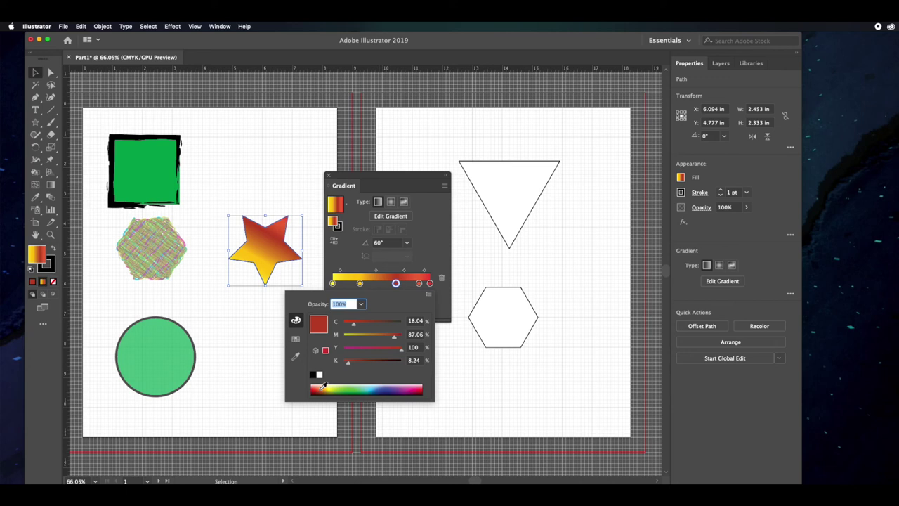
# - Try cyan and dark crimson for the star gradient's 65% stop, settle on red, and close the gradient options
pyautogui.click(384, 387)
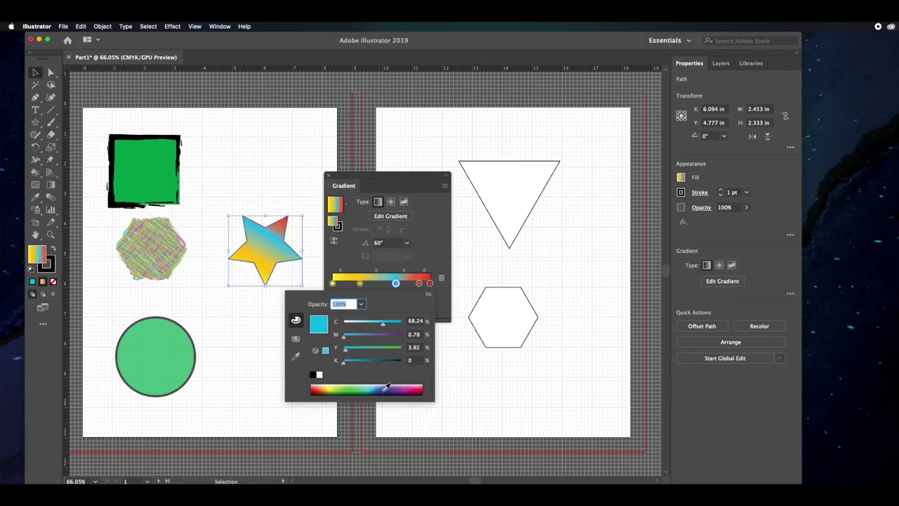
pyautogui.click(423, 387)
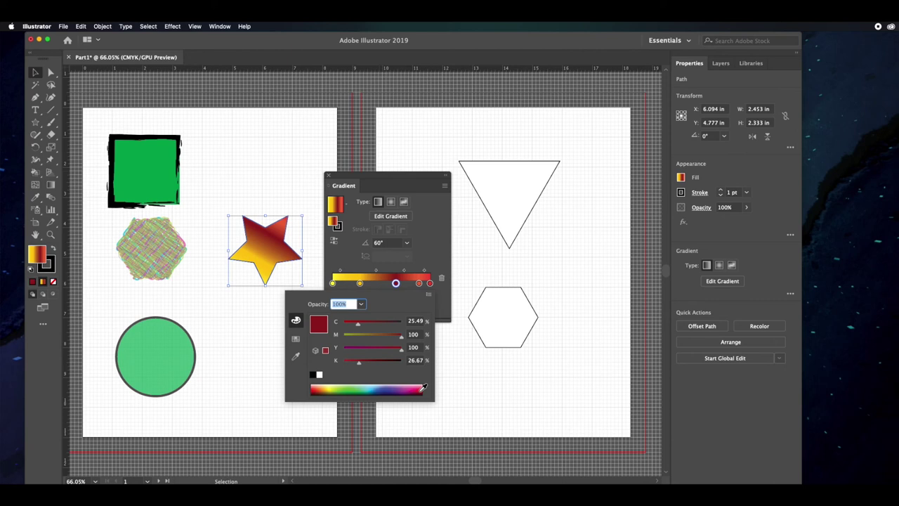
pyautogui.click(316, 389)
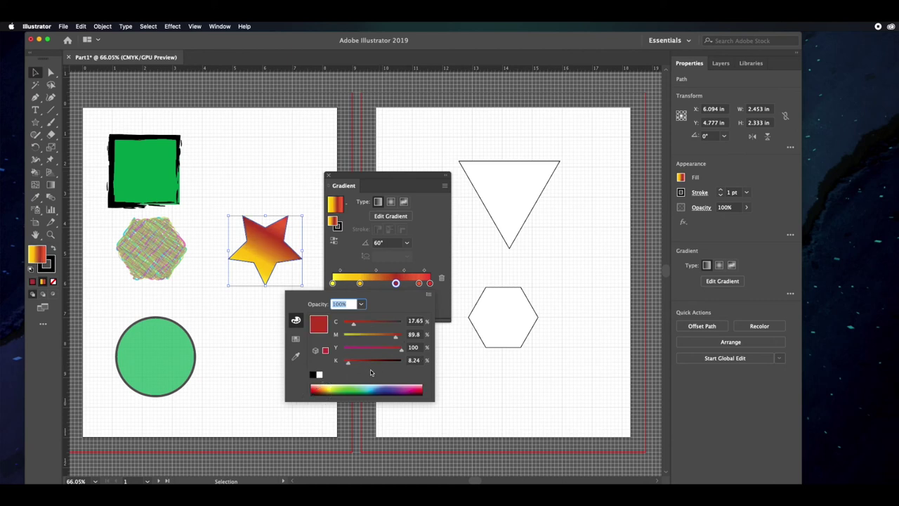
pyautogui.click(429, 258)
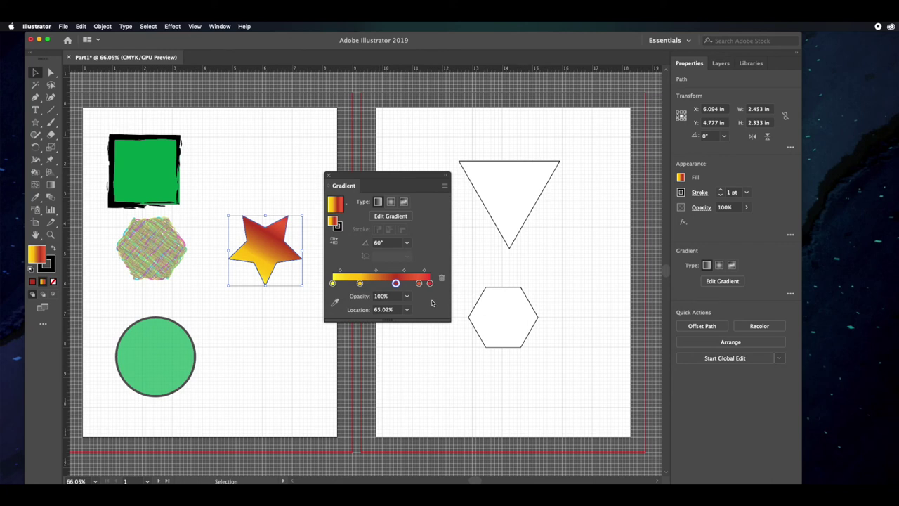
pyautogui.click(329, 176)
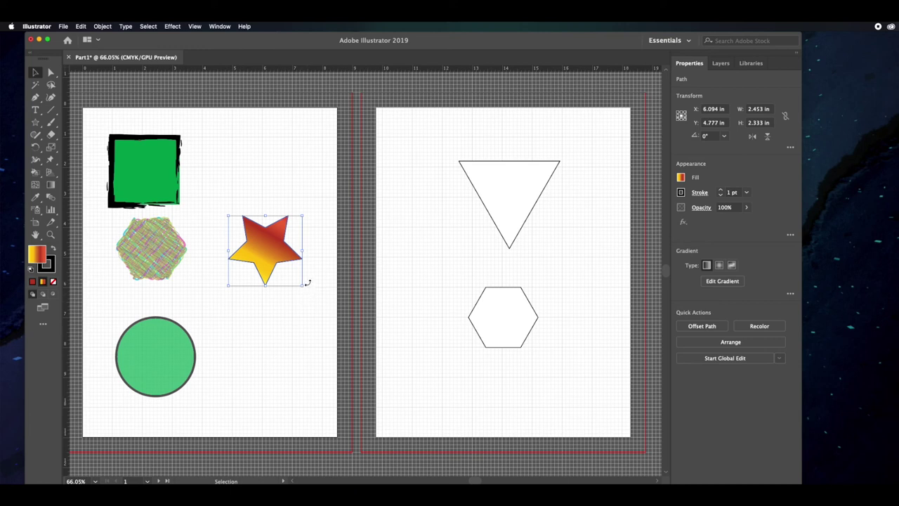
# - Rotate the gradient star to about 242° and the green square to about 35°
pyautogui.click(307, 283)
pyautogui.moveTo(307, 282); pyautogui.dragTo(215, 287)
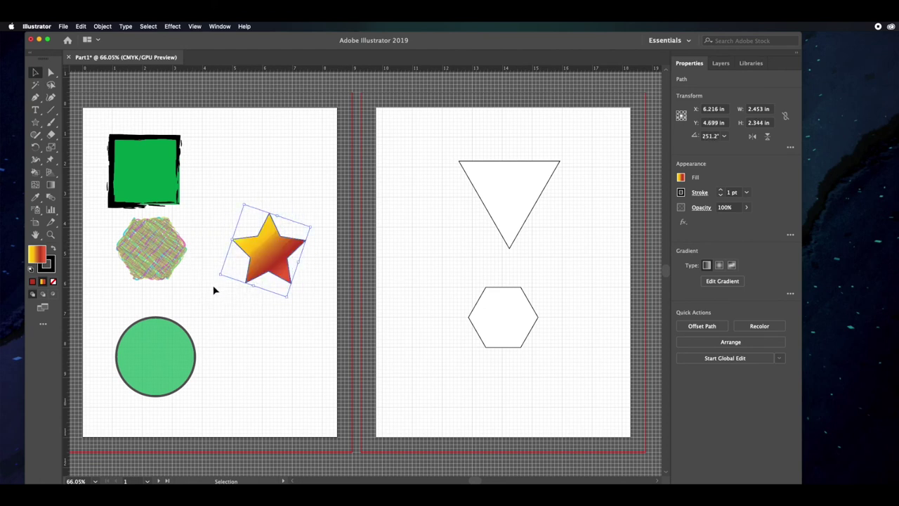
pyautogui.click(149, 179)
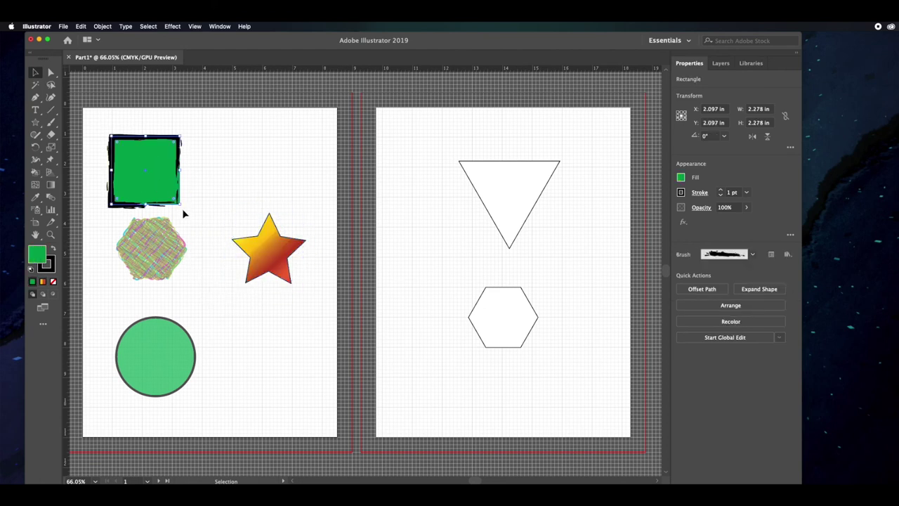
pyautogui.moveTo(182, 206); pyautogui.dragTo(192, 260)
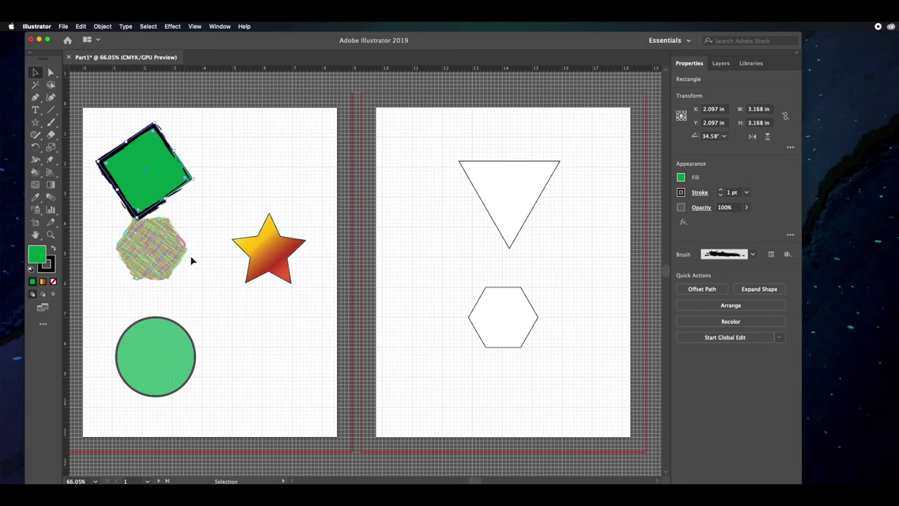
pyautogui.click(250, 278)
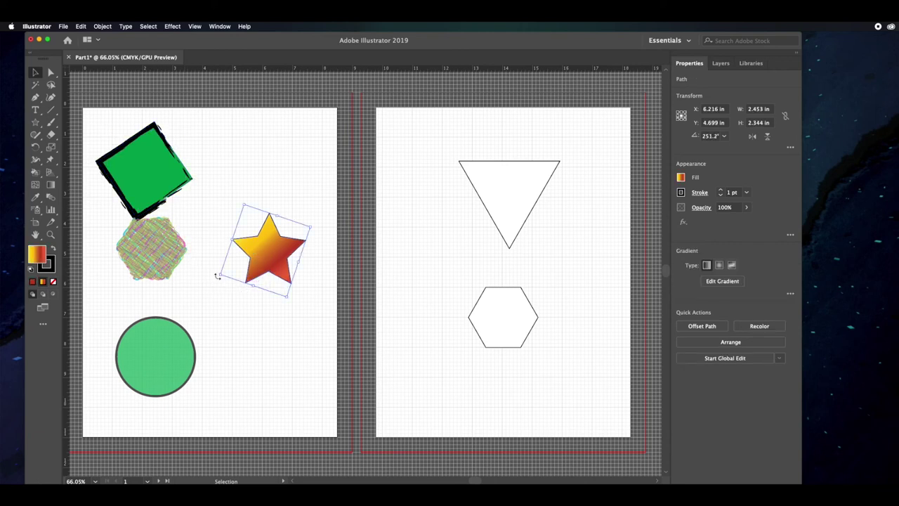
pyautogui.moveTo(216, 275)
pyautogui.mouseDown()
pyautogui.moveTo(207, 261)
pyautogui.moveTo(211, 272)
pyautogui.mouseUp()
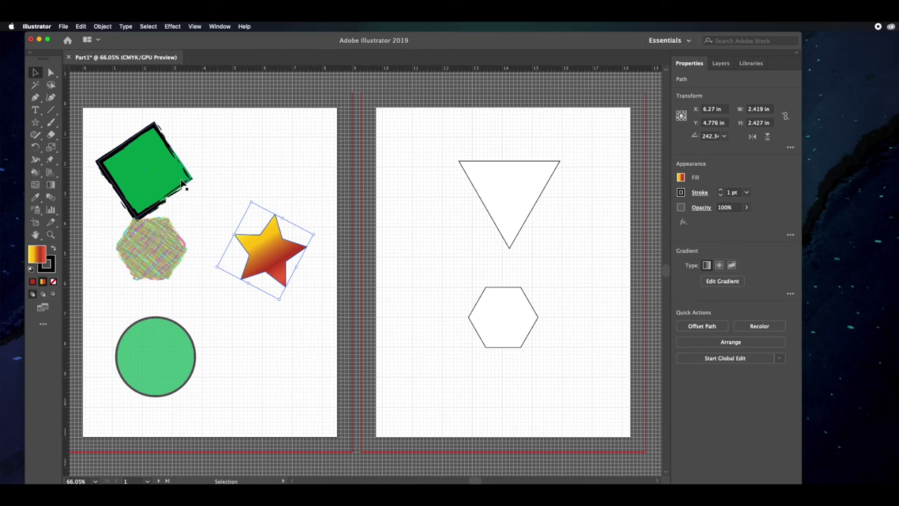
# - Round all corners of the gradient star with the Direct Selection tool
pyautogui.click(50, 73)
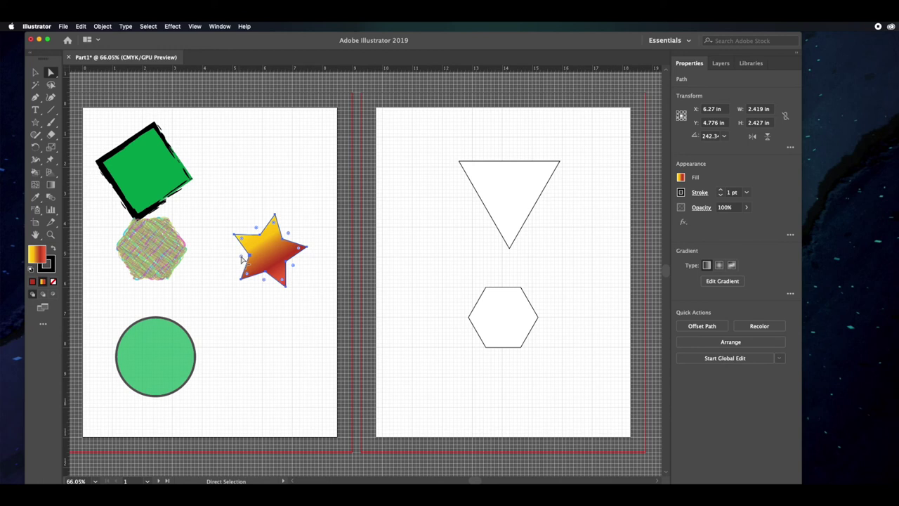
pyautogui.moveTo(241, 260); pyautogui.dragTo(246, 262)
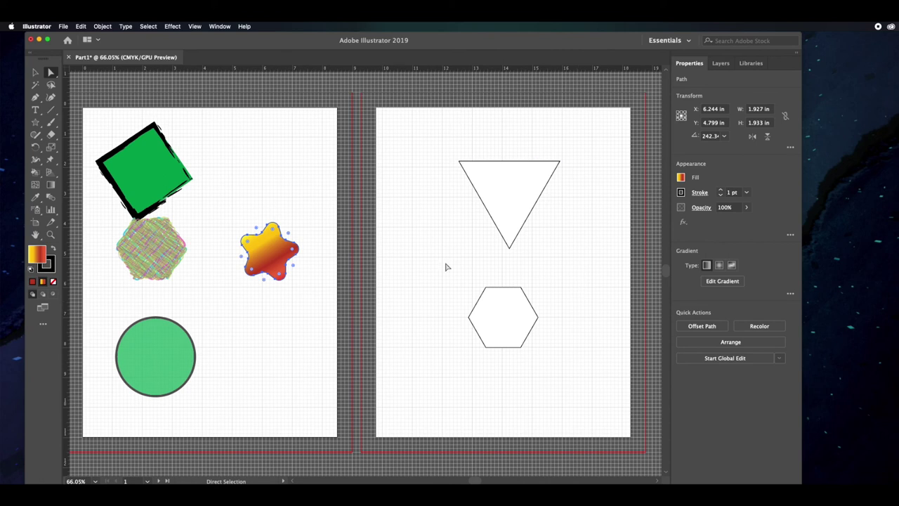
pyautogui.click(35, 73)
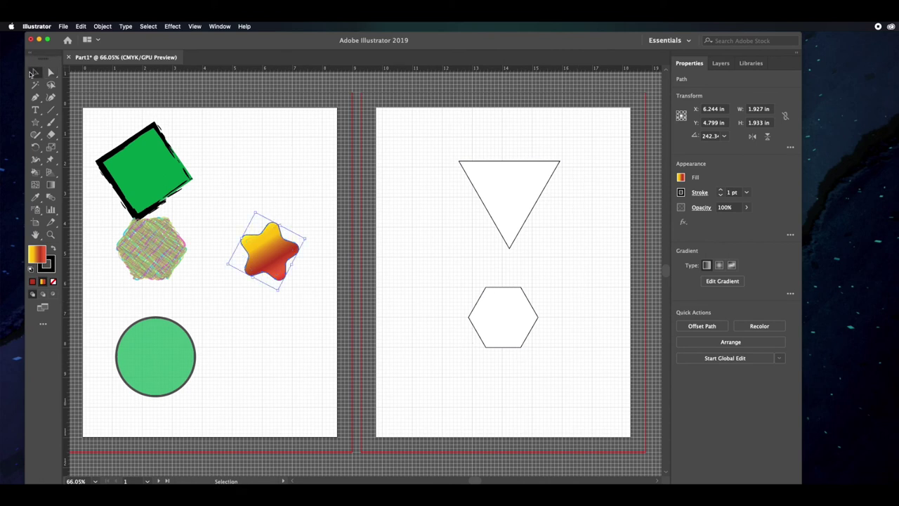
# - Rotate the triangle on the second artboard 180° and fill it with yellow
pyautogui.click(512, 214)
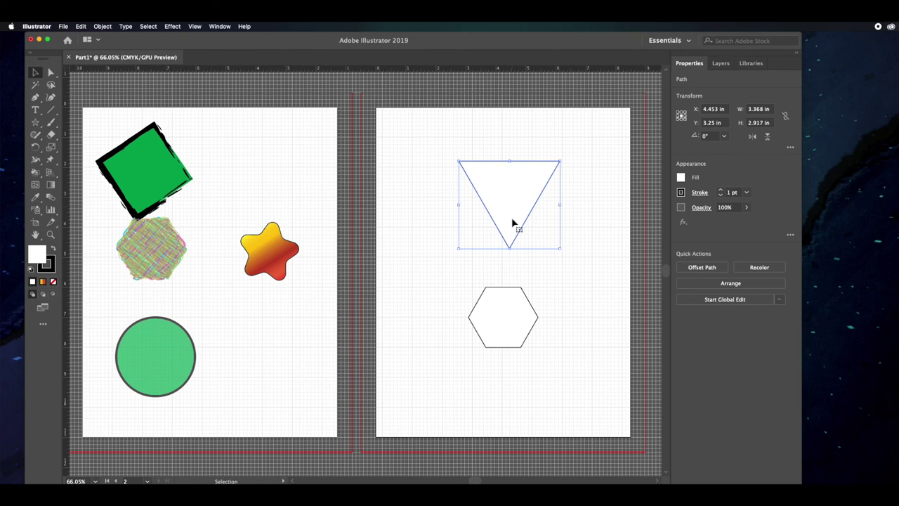
pyautogui.moveTo(560, 250); pyautogui.dragTo(441, 145)
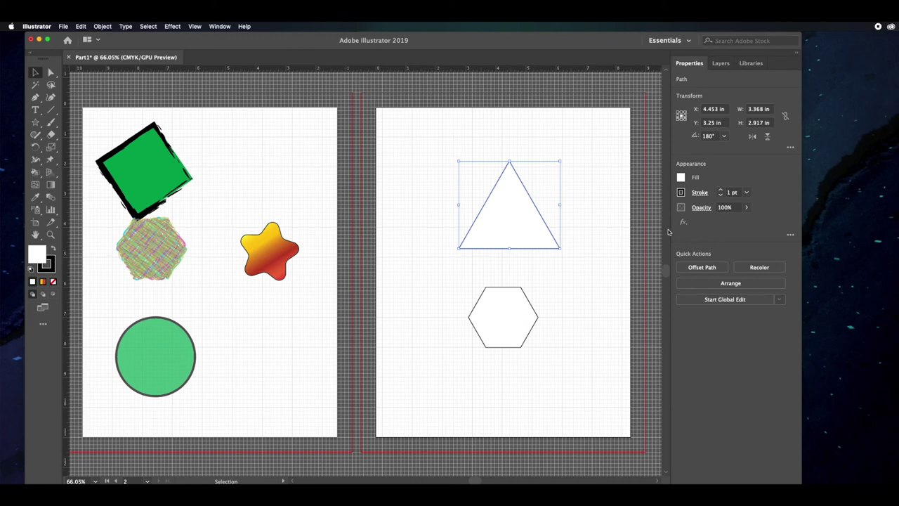
pyautogui.click(680, 178)
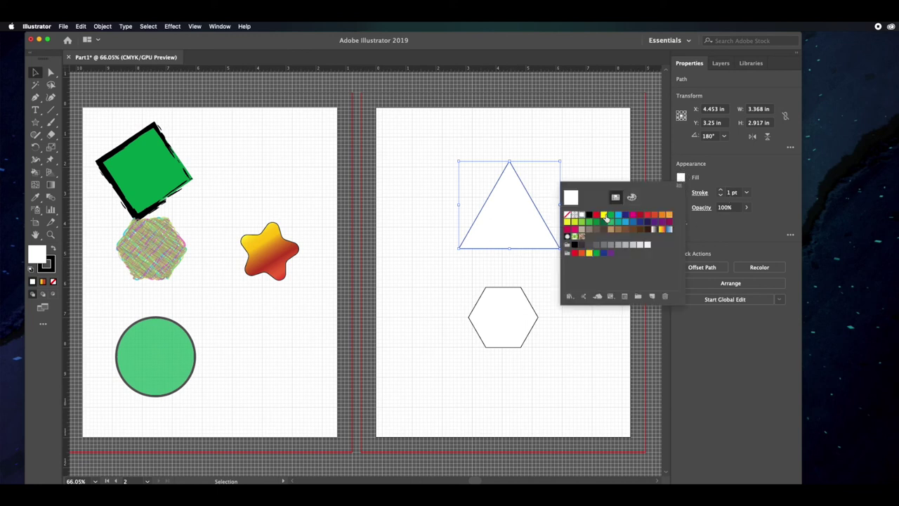
pyautogui.click(604, 214)
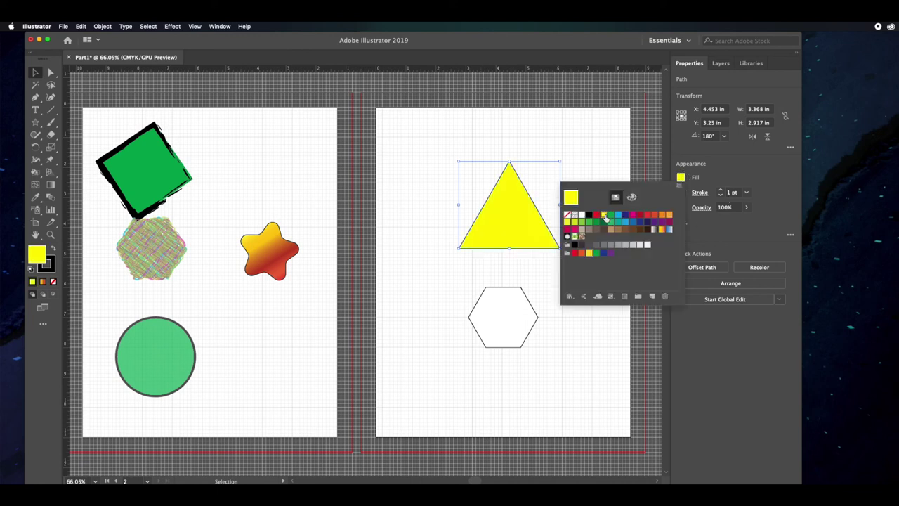
pyautogui.click(714, 183)
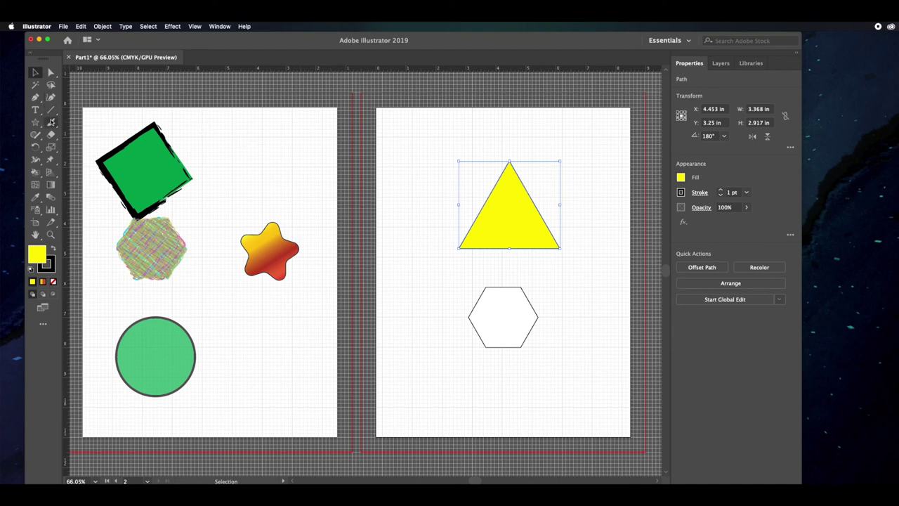
# - Resize the Eraser and cut two round holes inside the yellow triangle and four bites along its edges, like cheese
pyautogui.click(52, 137)
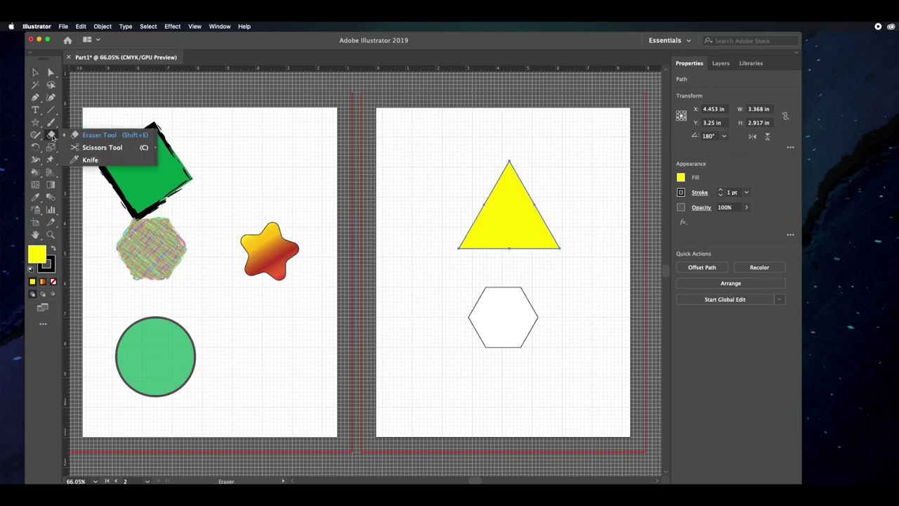
pyautogui.click(101, 135)
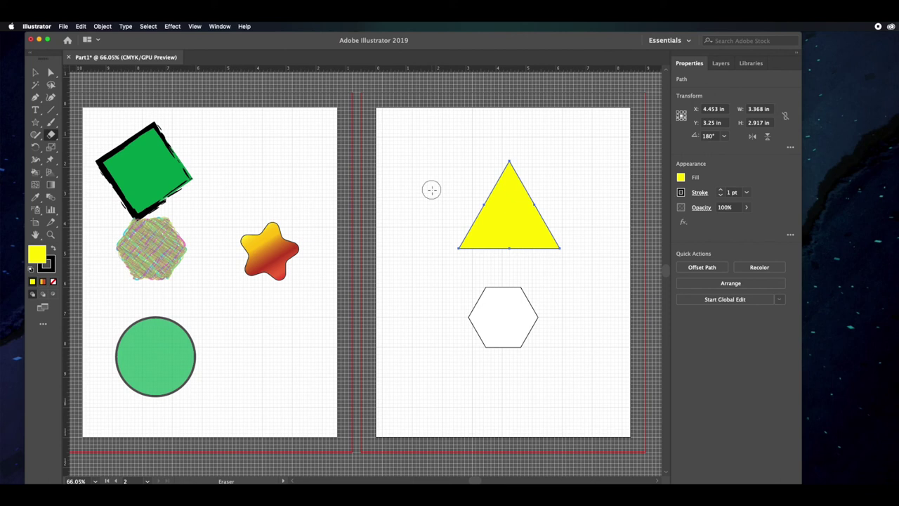
pyautogui.press('[')
pyautogui.press('[')
pyautogui.press('[')
pyautogui.press('[')
pyautogui.press('[')
pyautogui.press(']')
pyautogui.press(']')
pyautogui.press(']')
pyautogui.press(']')
pyautogui.press(']')
pyautogui.press(']')
pyautogui.press('[')
pyautogui.press('[')
pyautogui.press('[')
pyautogui.press('[')
pyautogui.click(515, 204)
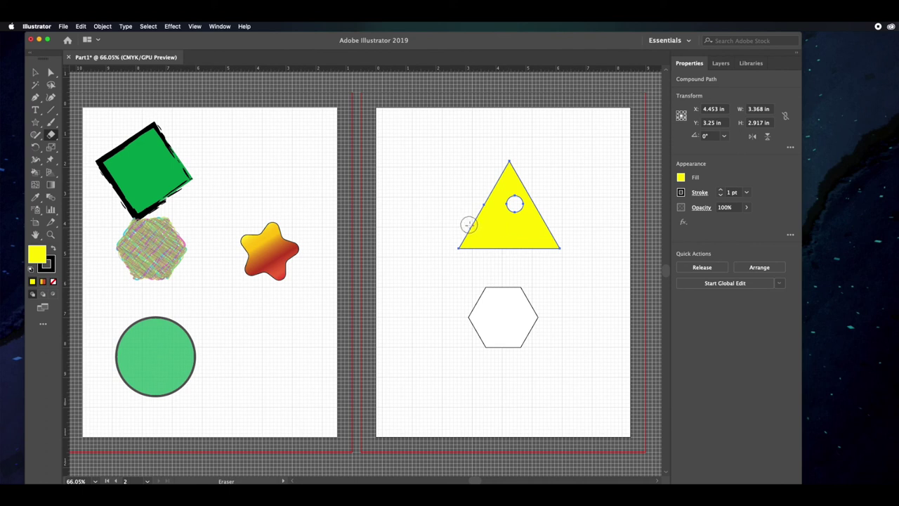
pyautogui.click(468, 224)
pyautogui.click(494, 246)
pyautogui.click(552, 238)
pyautogui.click(499, 175)
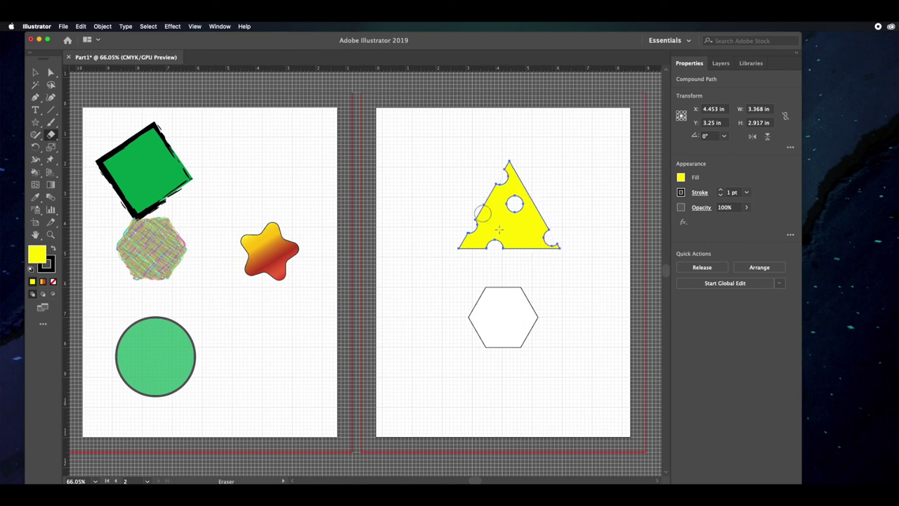
pyautogui.press(']')
pyautogui.click(521, 236)
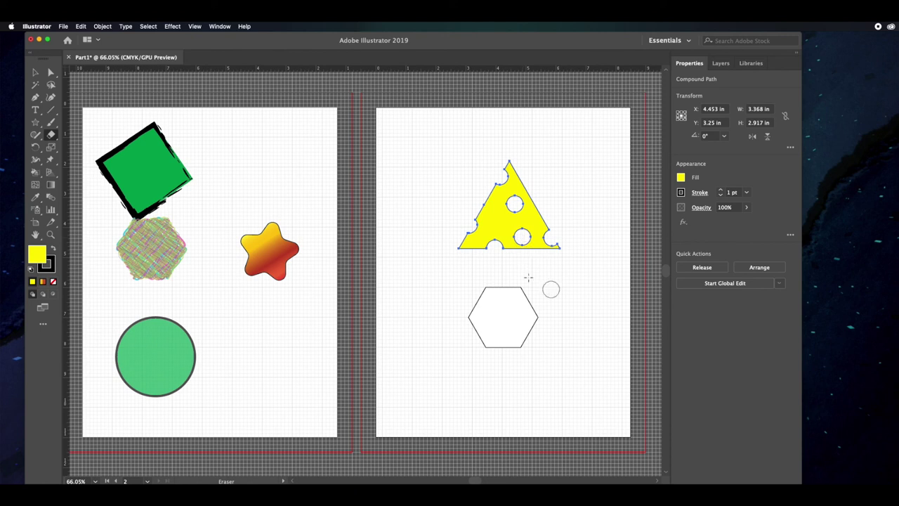
pyautogui.press('super+shift+a')
pyautogui.press('v')
pyautogui.click(35, 72)
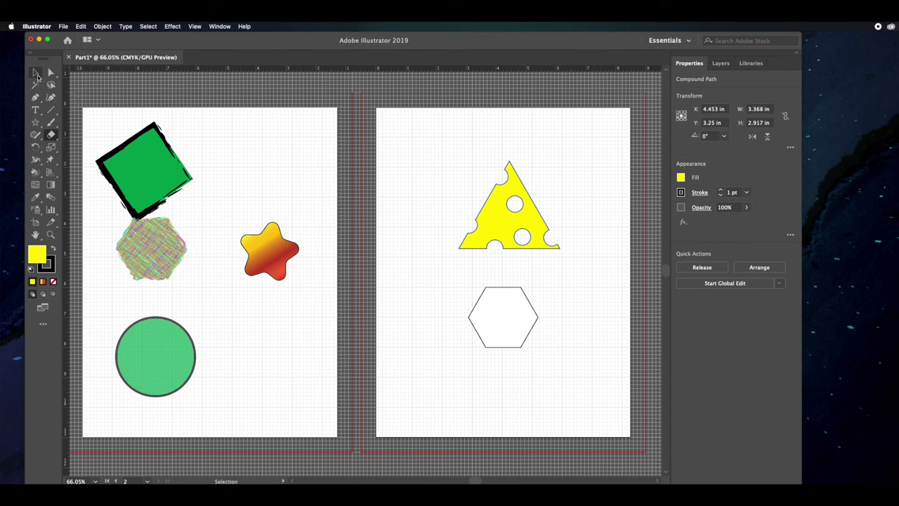
# - Remove the fill of the plain hexagon on the second artboard and set its stroke to 3 pt
pyautogui.click(136, 165)
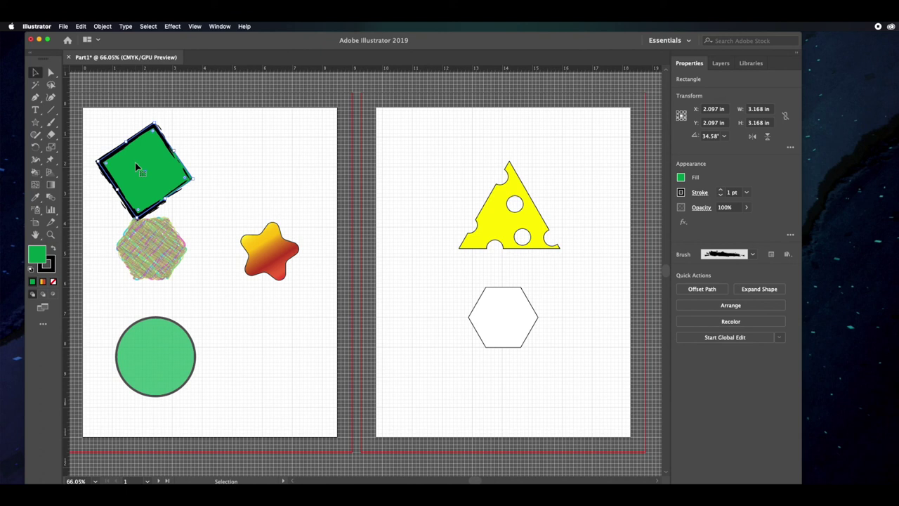
pyautogui.click(502, 325)
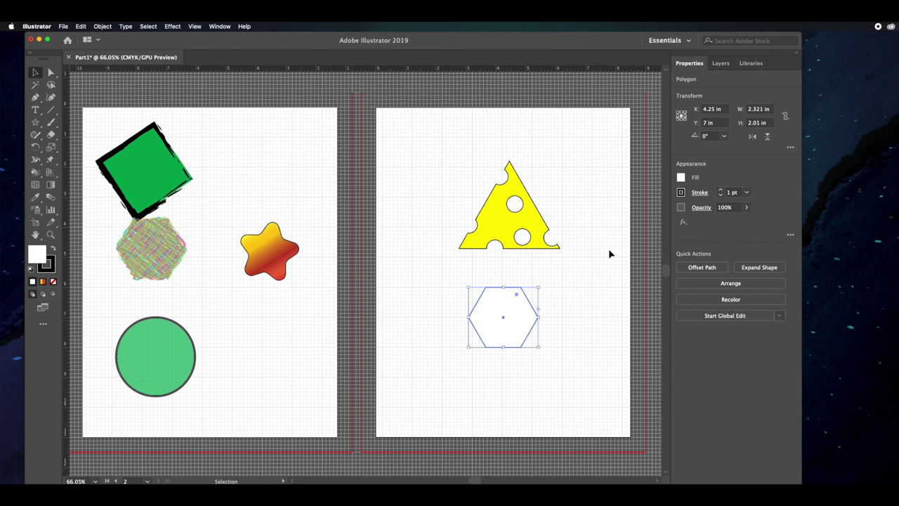
pyautogui.click(681, 178)
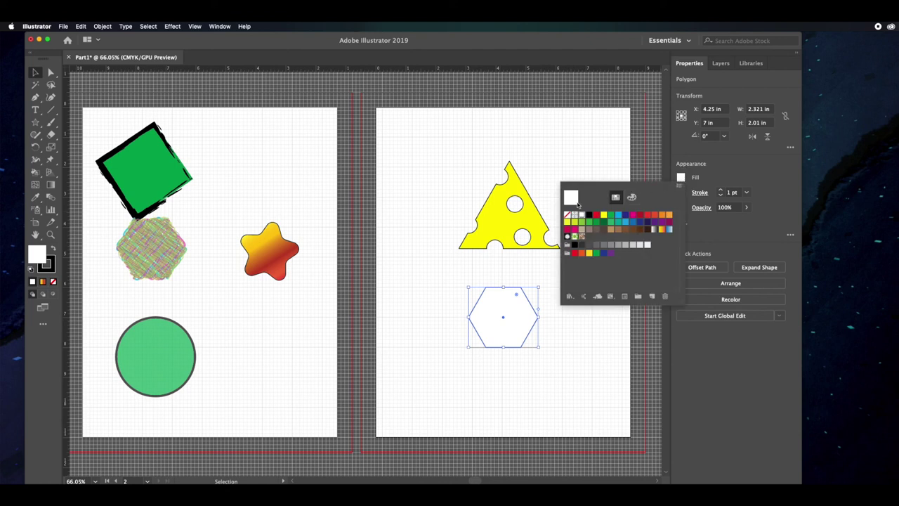
pyautogui.click(569, 214)
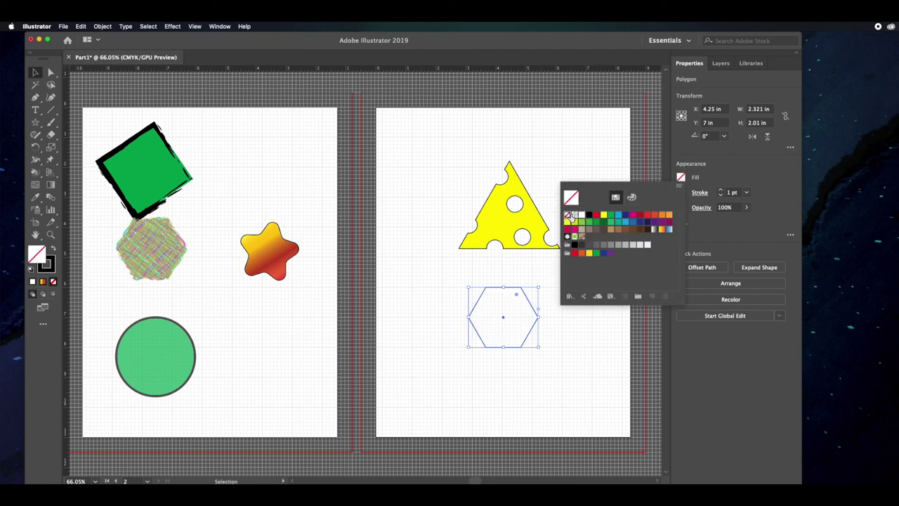
pyautogui.click(720, 191)
pyautogui.click(721, 191)
pyautogui.click(720, 191)
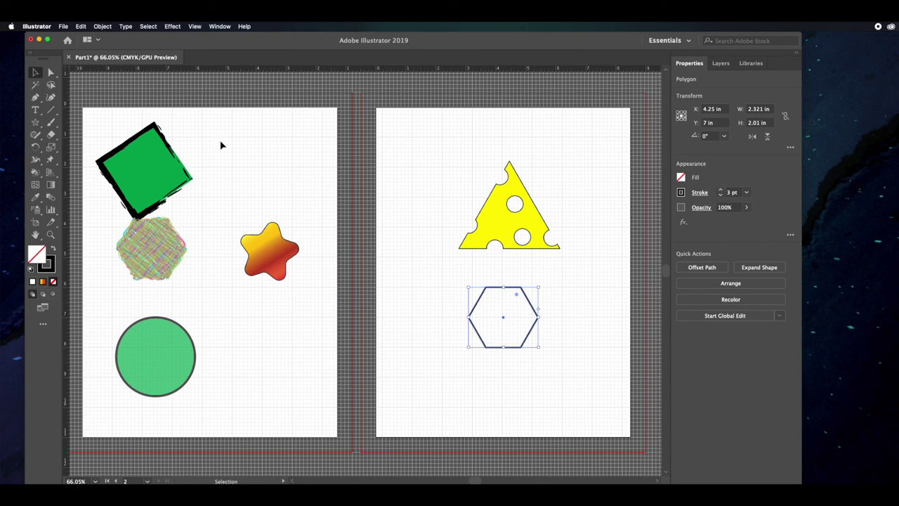
# - Slice the unfilled hexagon with three diagonal Knife cuts
pyautogui.click(54, 137)
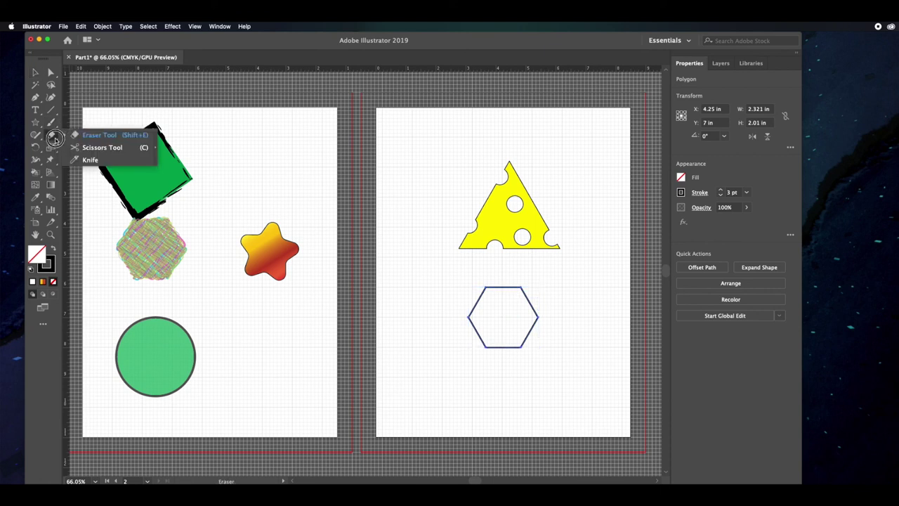
pyautogui.click(91, 160)
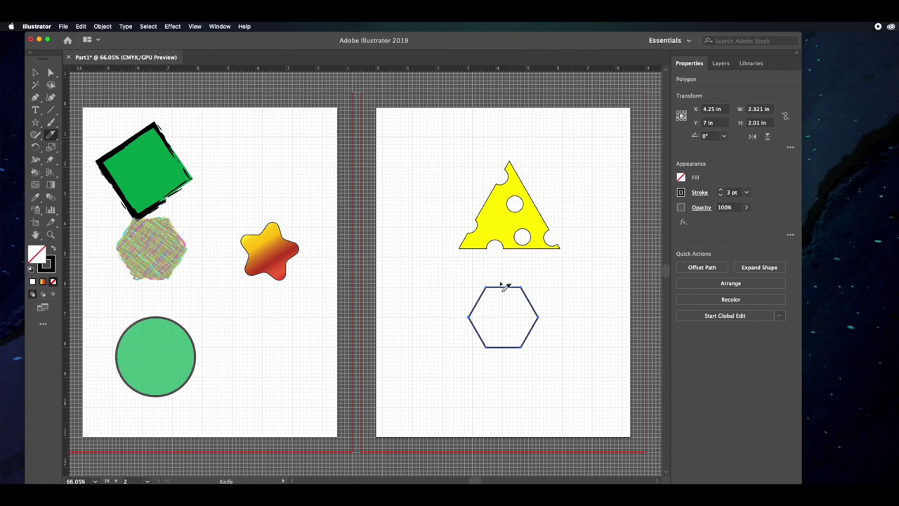
pyautogui.click(518, 269)
pyautogui.moveTo(520, 270); pyautogui.dragTo(461, 370)
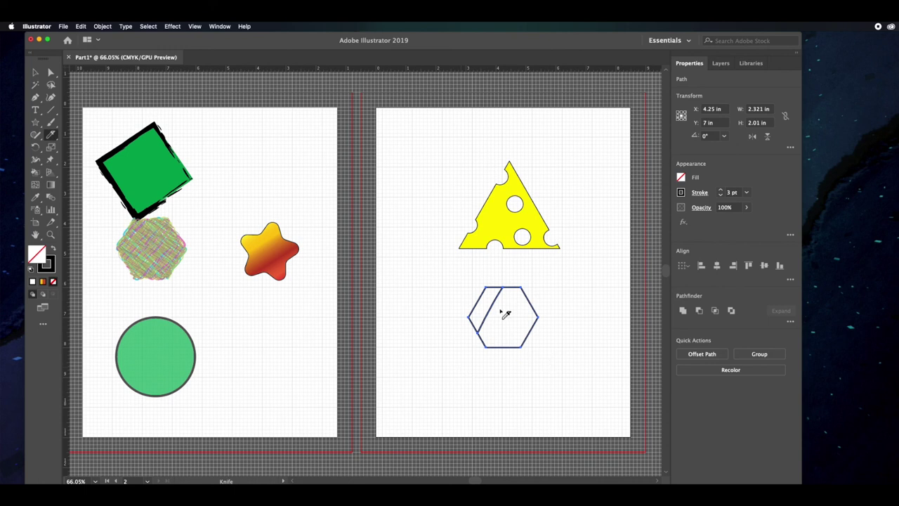
pyautogui.moveTo(480, 294); pyautogui.dragTo(558, 361)
pyautogui.moveTo(501, 356); pyautogui.dragTo(552, 295)
pyautogui.click(33, 70)
pyautogui.click(35, 73)
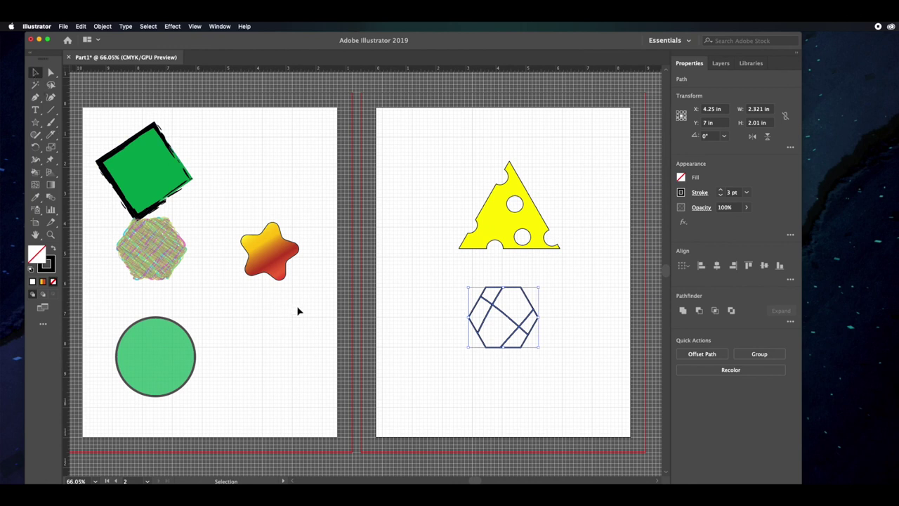
# - Move the sliced hexagon's bottom-right piece down to about Y 7.85 in and its small right-hand piece outward to about X 5.22 in
pyautogui.click(518, 345)
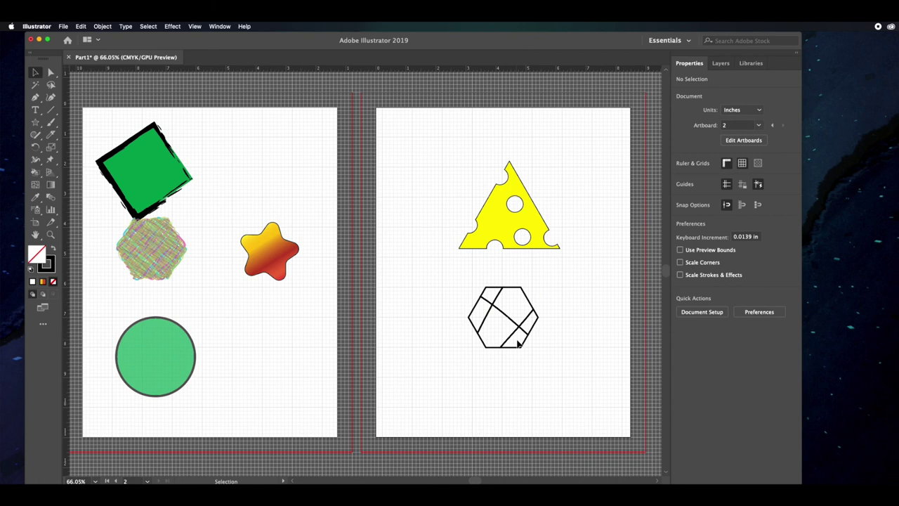
pyautogui.moveTo(520, 348); pyautogui.dragTo(520, 350)
pyautogui.click(532, 326)
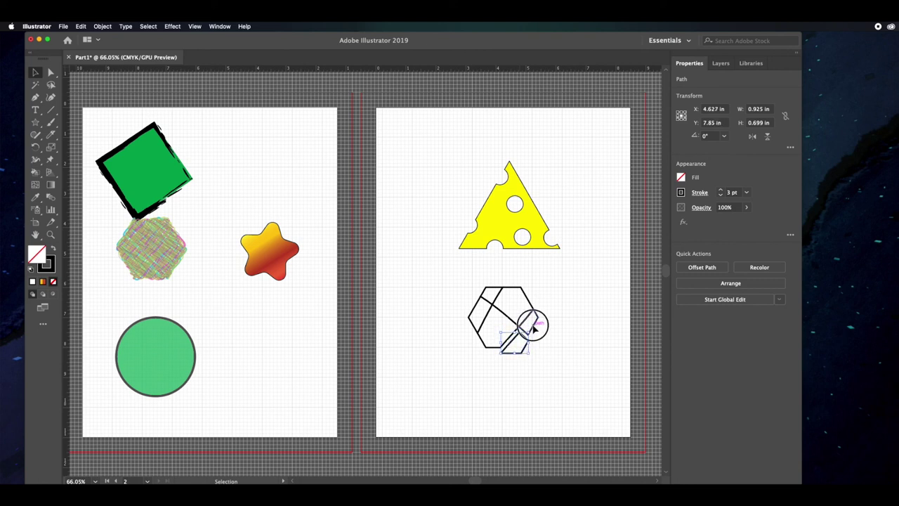
pyautogui.moveTo(547, 342); pyautogui.dragTo(547, 339)
# - Nudge the hexagon's large upper-right piece up and to the right, to about X 4.64 in, Y 6.57 in
pyautogui.click(526, 301)
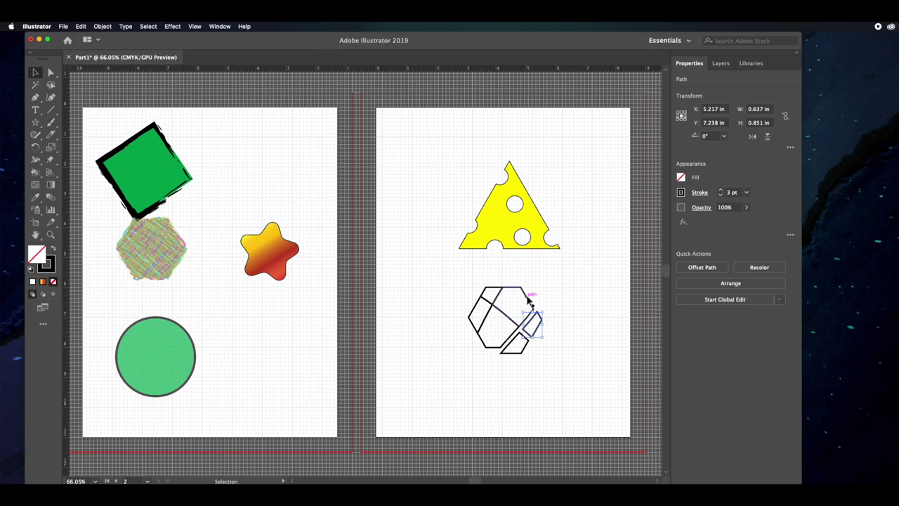
pyautogui.press('Up')
pyautogui.press('Up')
pyautogui.press('Up')
pyautogui.press('Up')
pyautogui.press('Up')
pyautogui.press('Up')
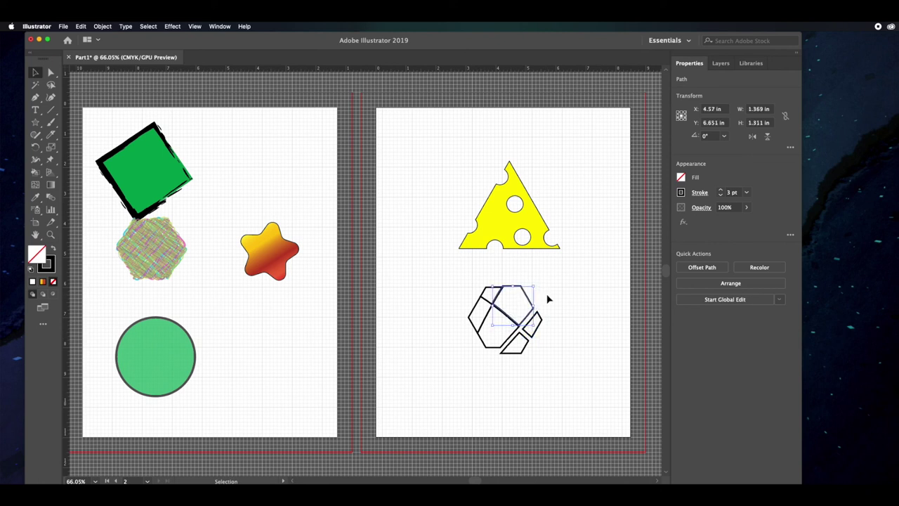
pyautogui.press('Right')
pyautogui.press('Right')
pyautogui.press('Right')
pyautogui.press('Right')
pyautogui.press('Right')
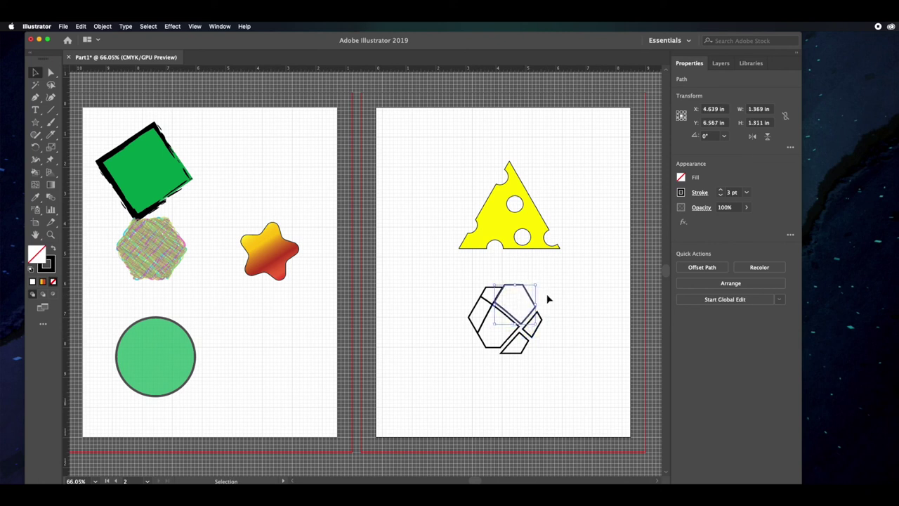
# - Nudge the hexagon's large lower-left piece down and slightly left, to about X 4.04 in, Y 7.41 in
pyautogui.click(475, 360)
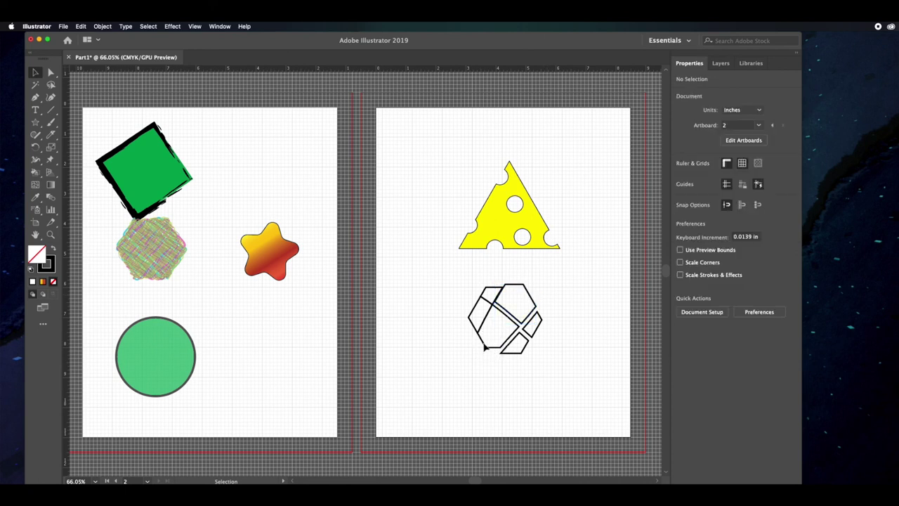
pyautogui.click(486, 345)
pyautogui.press('Down')
pyautogui.press('Down')
pyautogui.press('Down')
pyautogui.press('Down')
pyautogui.press('Down')
pyautogui.press('Down')
pyautogui.press('Down')
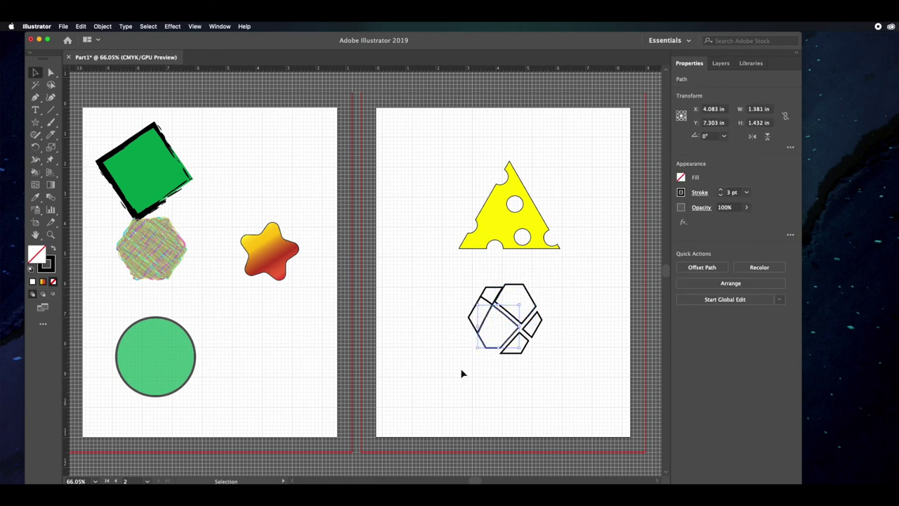
pyautogui.press('Left')
pyautogui.press('Left')
pyautogui.press('Down')
pyautogui.press('Down')
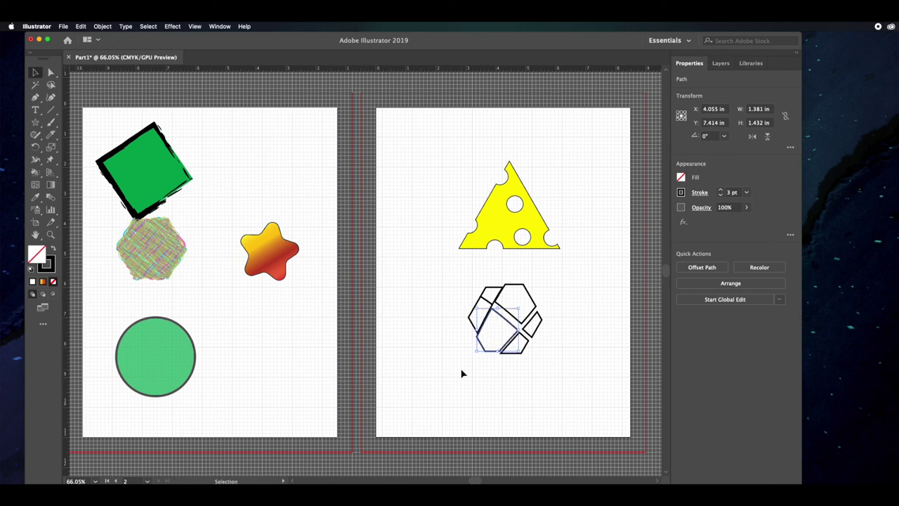
pyautogui.press('Left')
# - Nudge the hexagon's left-hand piece outward to the left and slightly down, to about X 3.35 in, Y 6.93 in
pyautogui.click(469, 318)
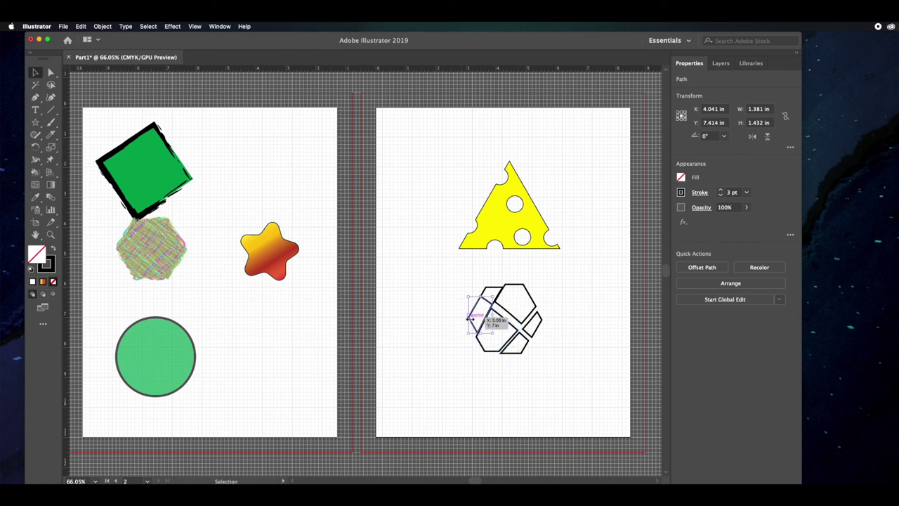
pyautogui.press('Left')
pyautogui.press('Left')
pyautogui.press('Left')
pyautogui.press('Left')
pyautogui.press('Left')
pyautogui.press('Left')
pyautogui.press('Left')
pyautogui.press('Left')
pyautogui.press('Left')
pyautogui.press('Left')
pyautogui.press('Left')
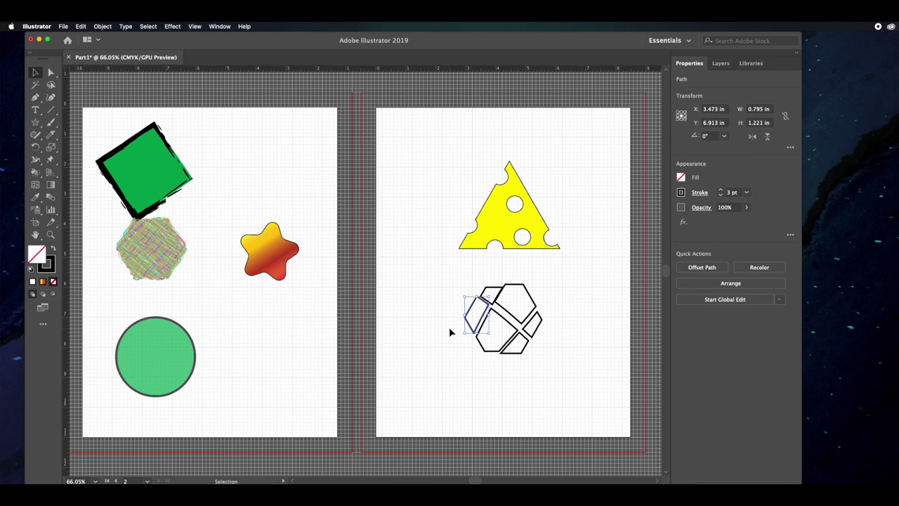
pyautogui.press('Down')
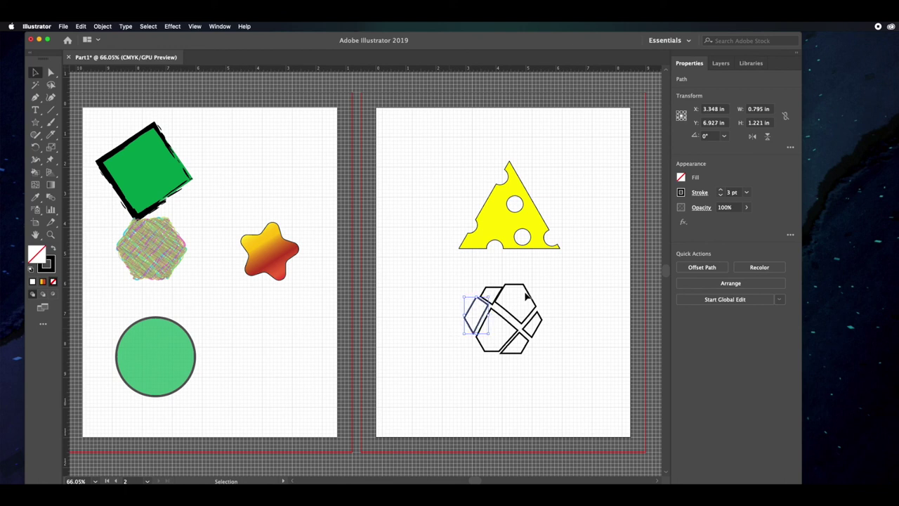
# - Nudge the hexagon's small upper-left piece up and to the left, to about X 3.79 in, Y 6.16 in
pyautogui.click(494, 292)
pyautogui.press('Up')
pyautogui.press('Up')
pyautogui.press('Up')
pyautogui.press('Up')
pyautogui.press('Up')
pyautogui.press('Up')
pyautogui.press('Up')
pyautogui.press('Up')
pyautogui.press('Up')
pyautogui.press('Up')
pyautogui.press('Left')
pyautogui.press('Left')
pyautogui.press('Left')
pyautogui.press('Left')
pyautogui.press('Left')
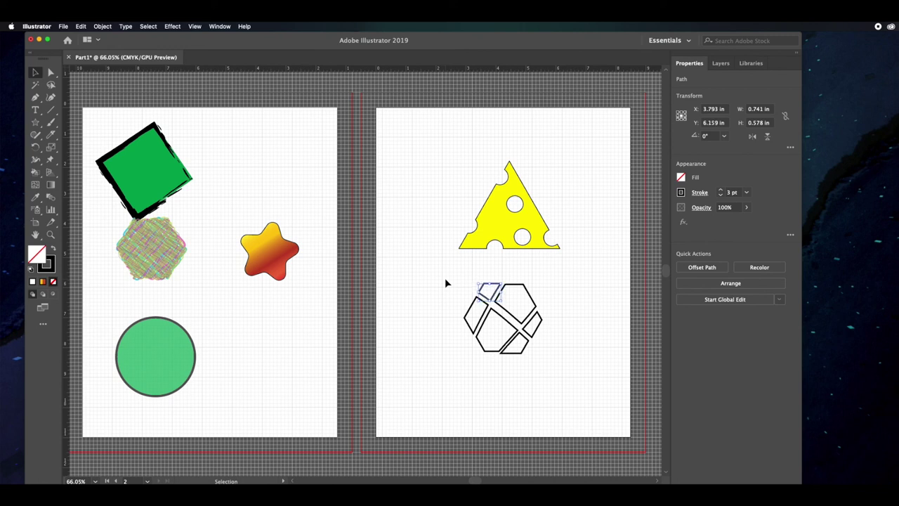
pyautogui.click(52, 72)
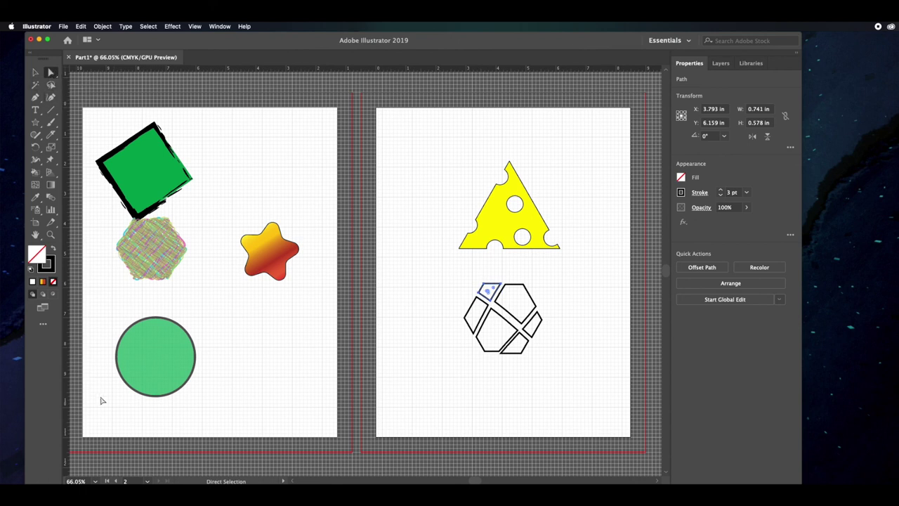
pyautogui.click(171, 372)
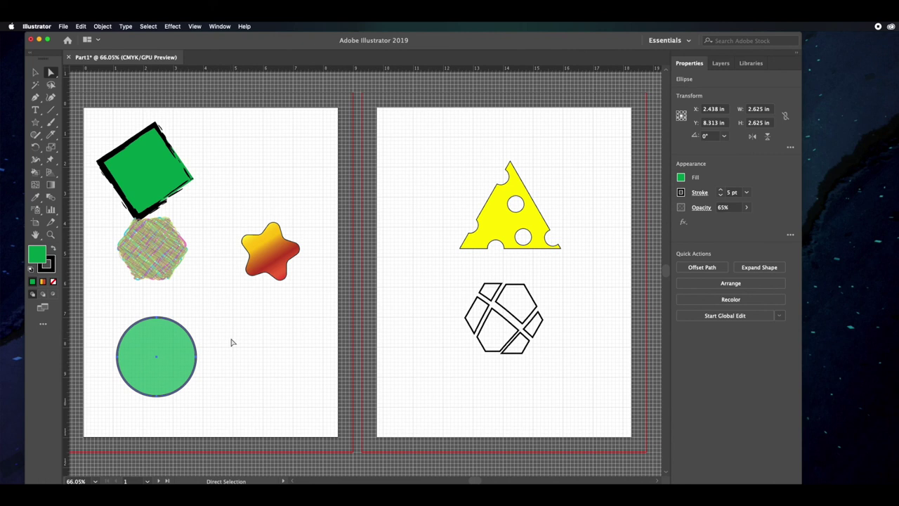
pyautogui.click(36, 73)
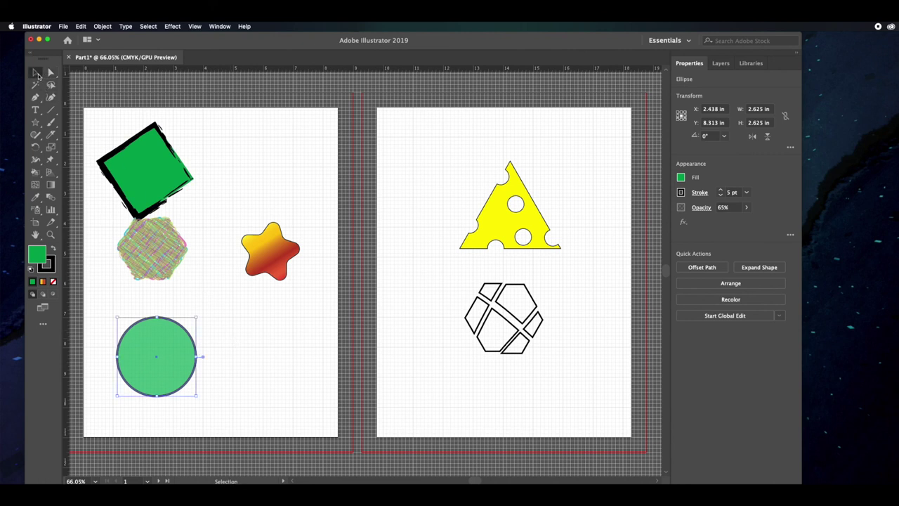
# - Turn all six hexagon pieces into a Live Paint group with the Live Paint Bucket, filling the bottom-right piece with green
pyautogui.moveTo(450, 275); pyautogui.dragTo(552, 366)
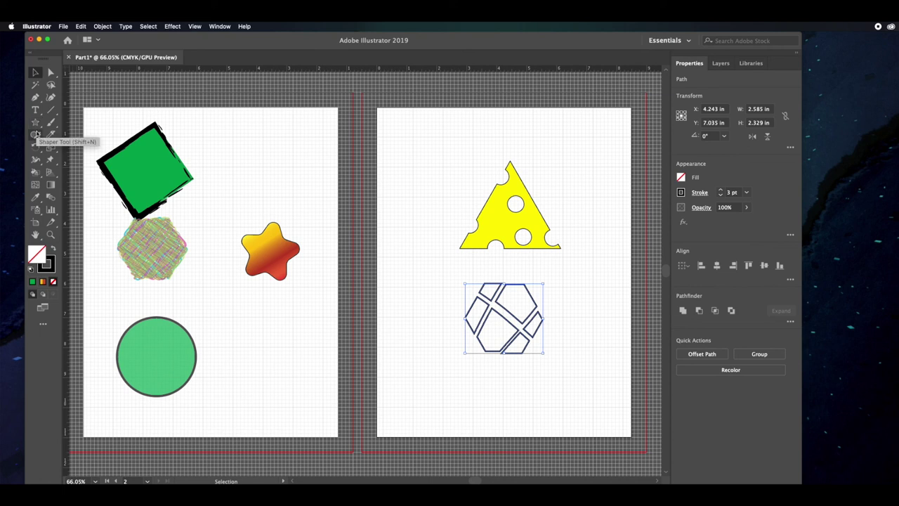
pyautogui.click(35, 173)
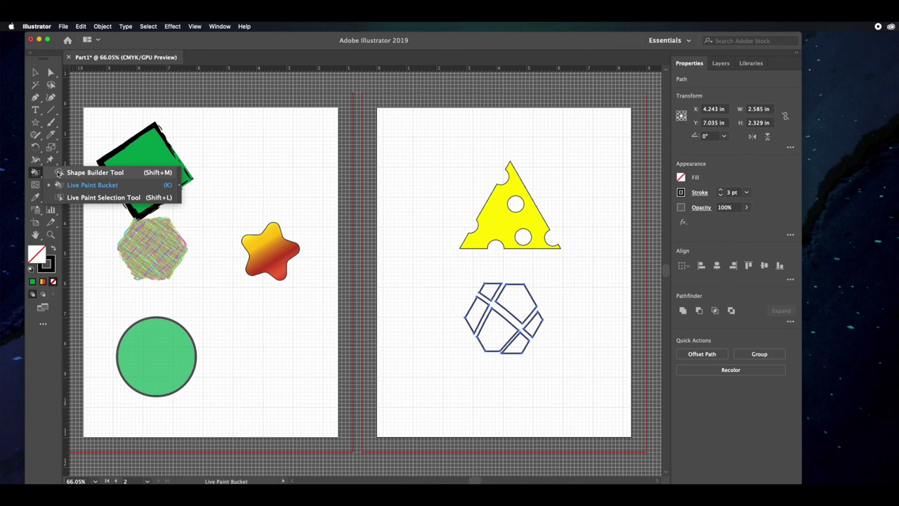
pyautogui.click(59, 172)
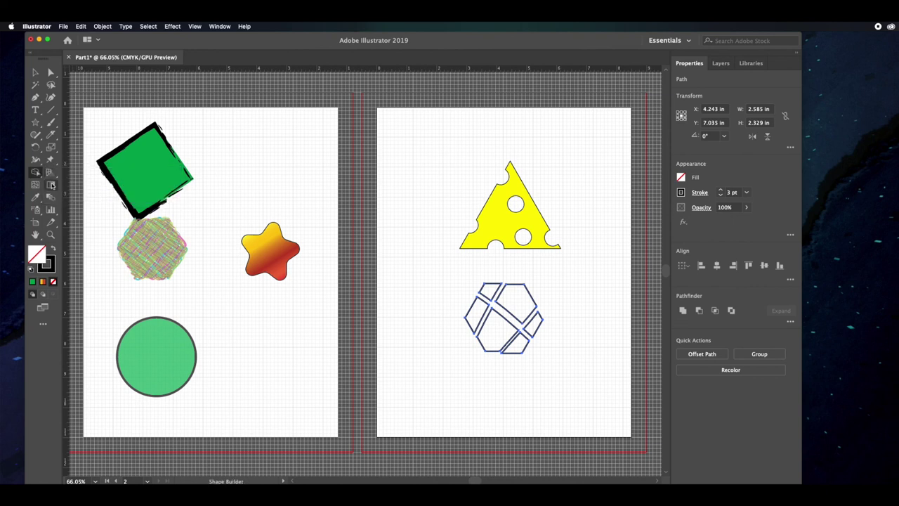
pyautogui.click(37, 172)
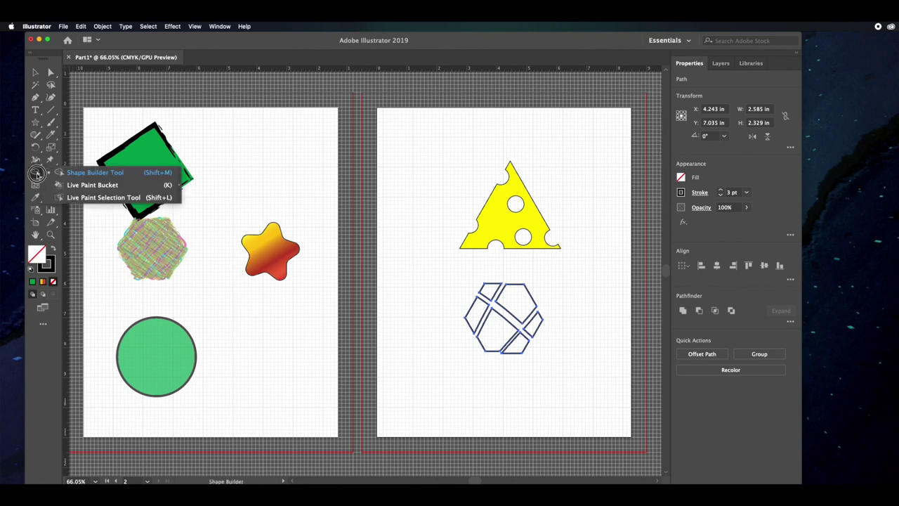
pyautogui.click(77, 186)
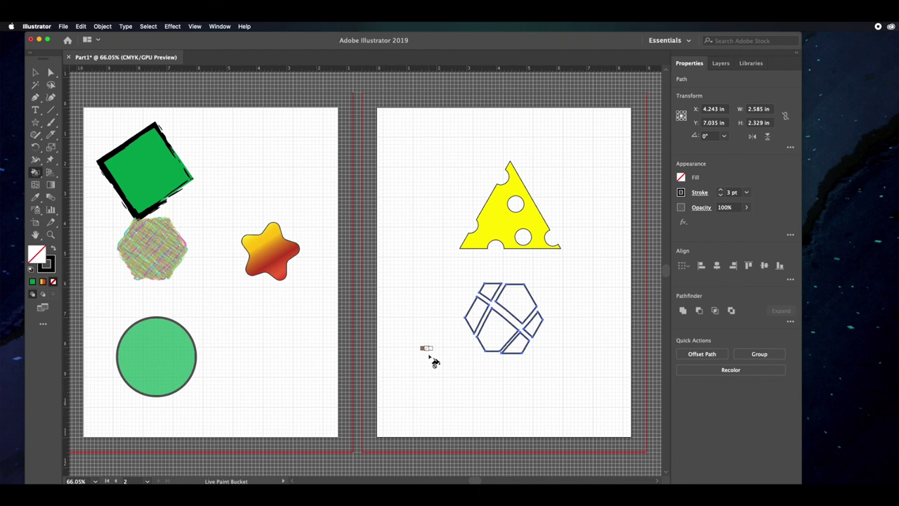
pyautogui.press('Right')
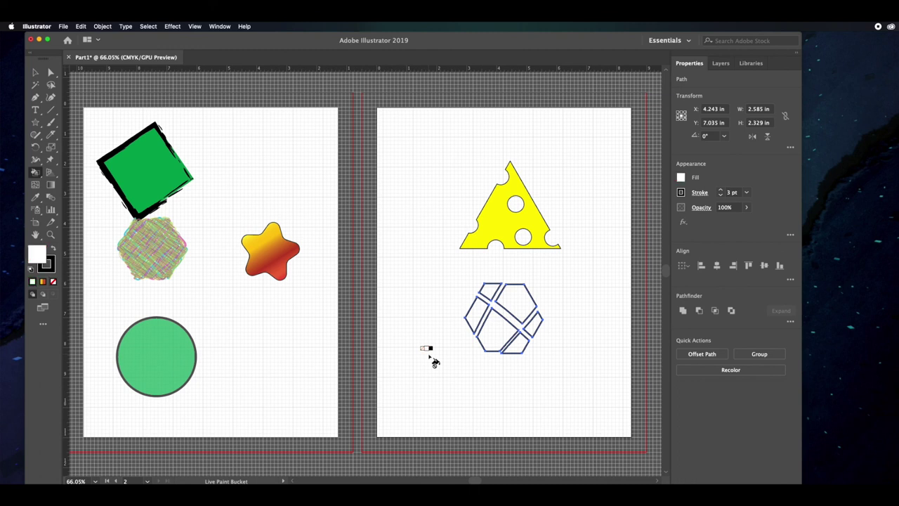
pyautogui.press('Right')
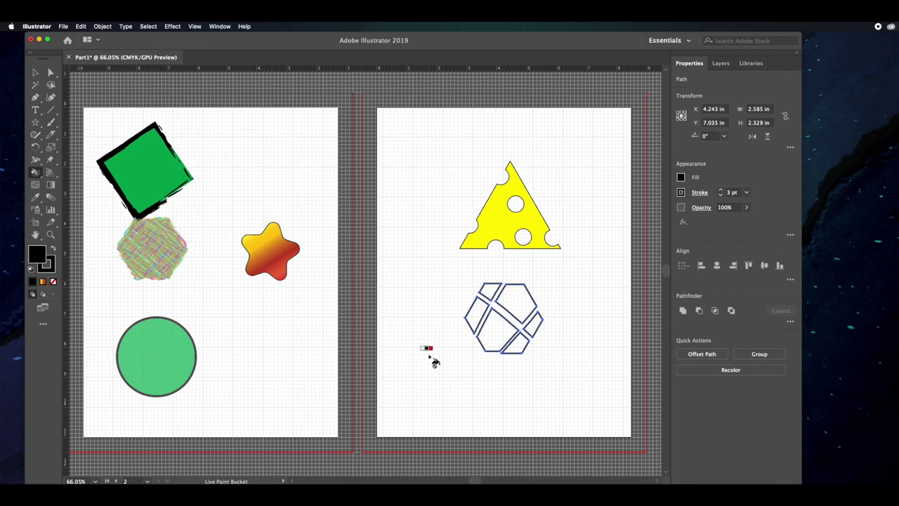
pyautogui.press('Right')
pyautogui.press('Right')
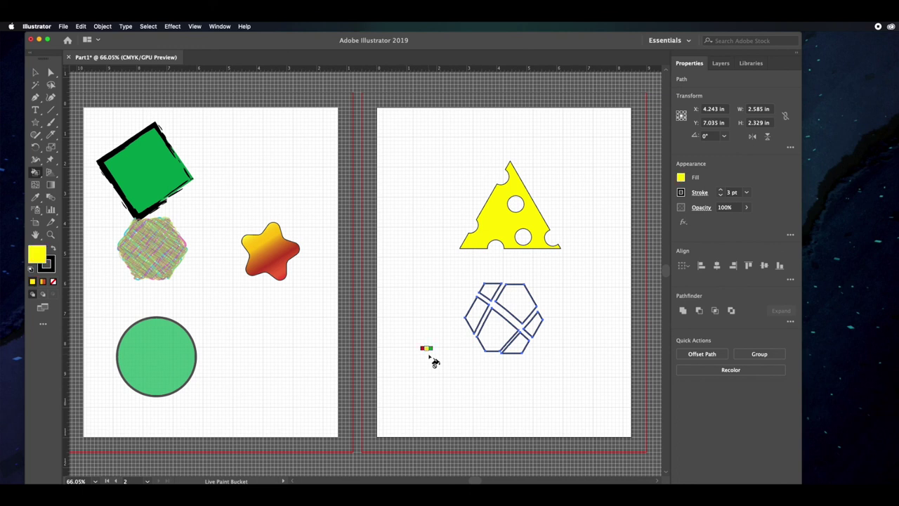
pyautogui.press('Right')
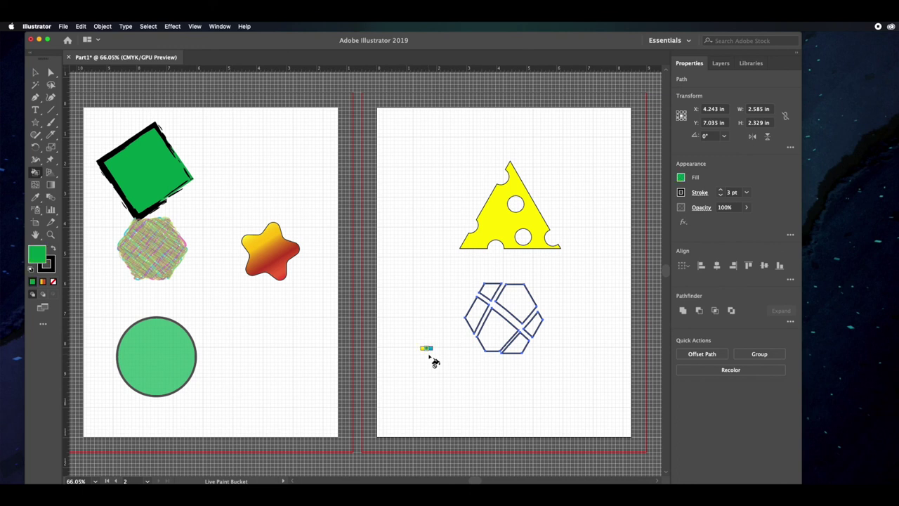
pyautogui.press('Right')
pyautogui.press('Left')
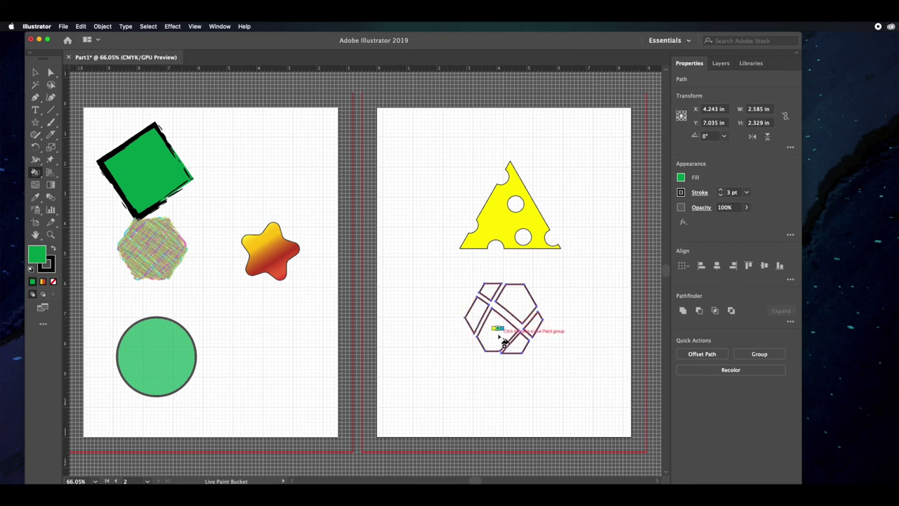
pyautogui.click(518, 350)
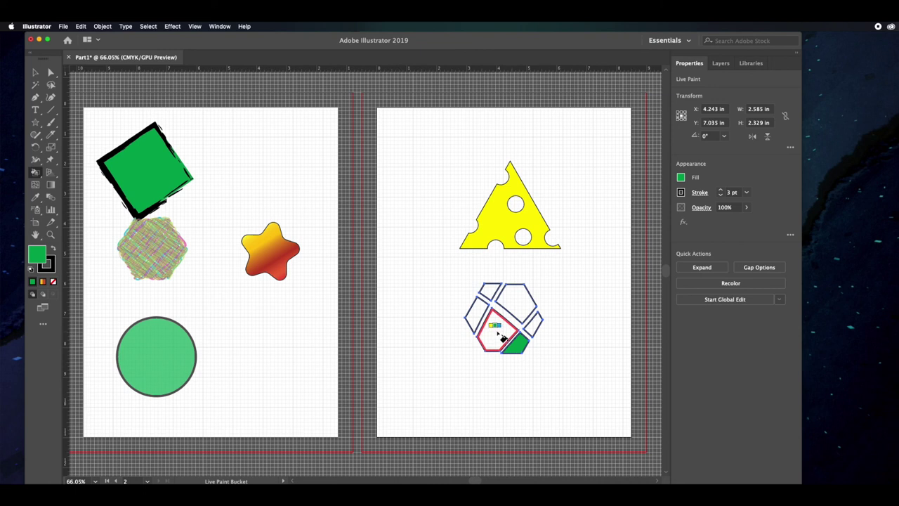
# - Fill the large lower-left hexagon piece with light blue and the left-hand piece with magenta using the Live Paint Bucket
pyautogui.press('Right')
pyautogui.click(503, 338)
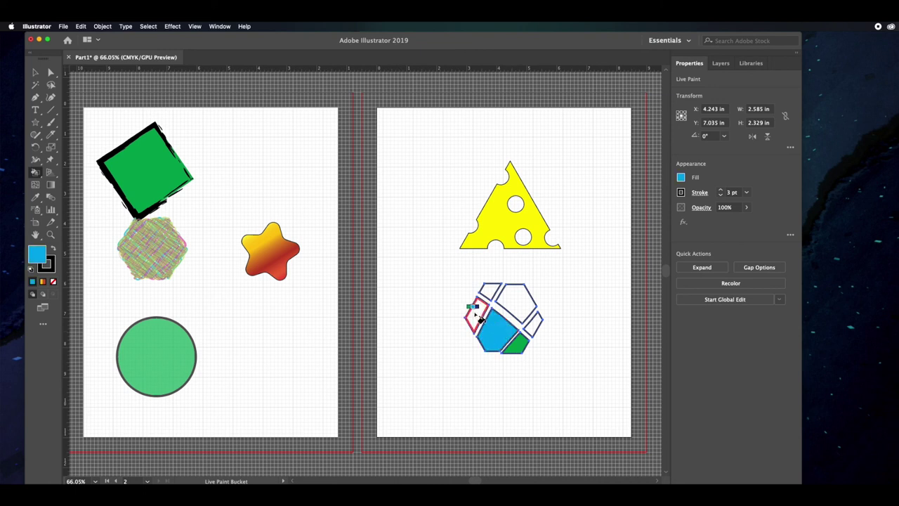
pyautogui.press('Right')
pyautogui.press('Right')
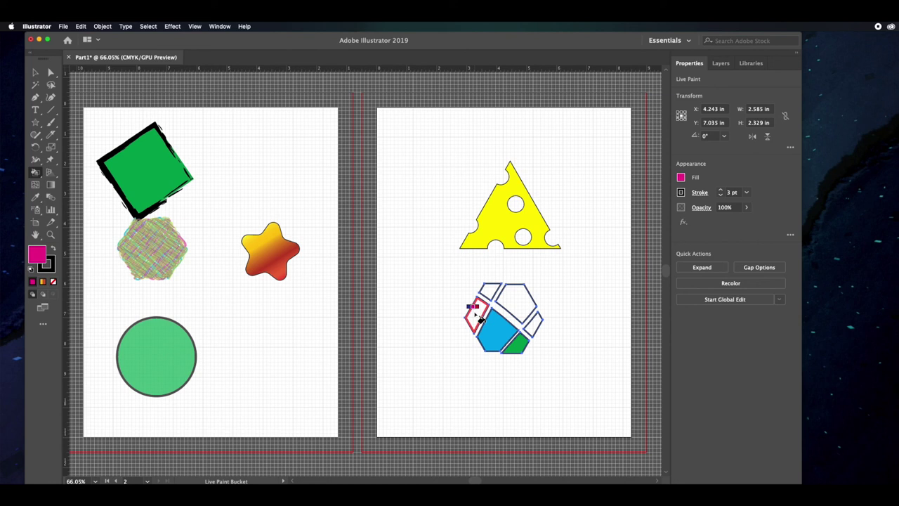
pyautogui.click(481, 320)
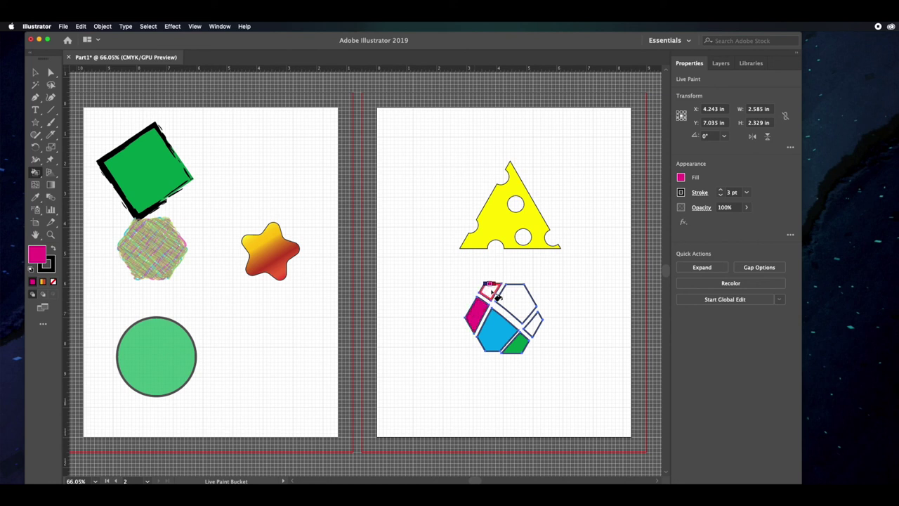
# - Fill the small upper-left hexagon piece with orange using the Live Paint Bucket
pyautogui.press('Right')
pyautogui.press('Right')
pyautogui.press('Right')
pyautogui.press('Right')
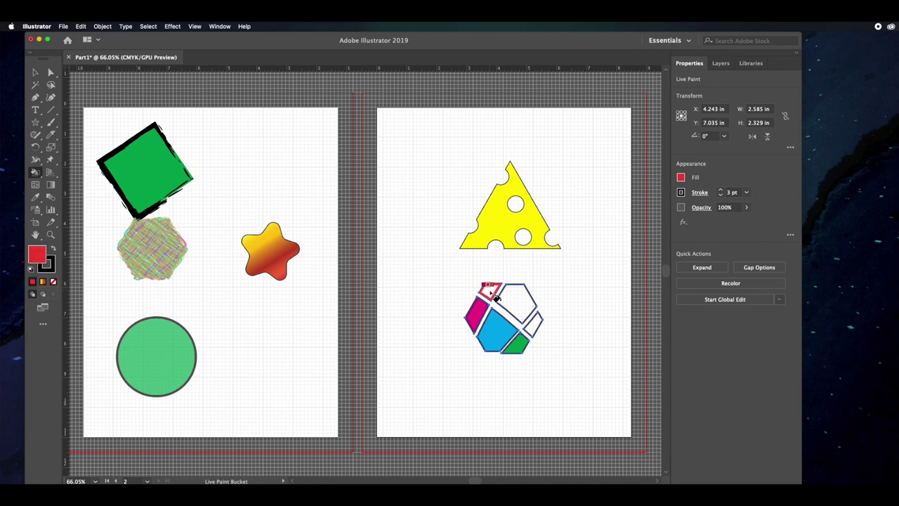
pyautogui.click(495, 295)
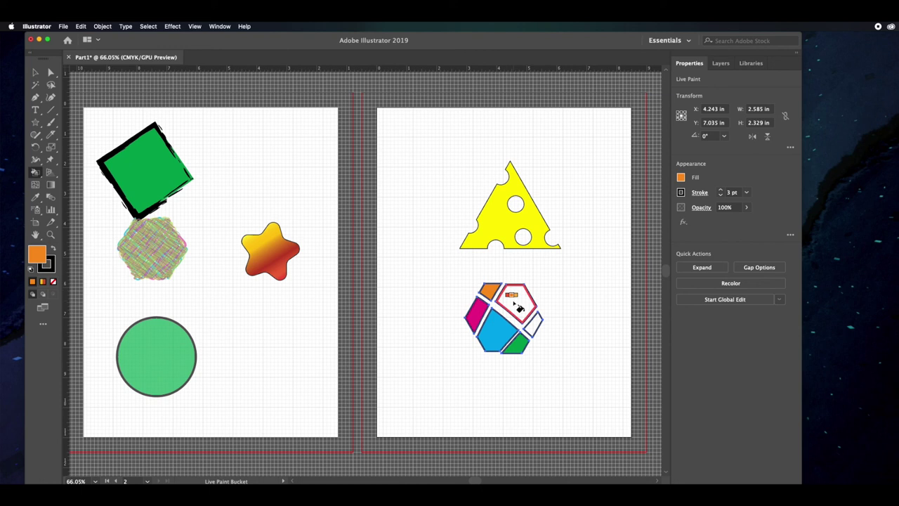
# - Fill the large upper-right hexagon piece with yellow and the small right-hand piece with yellow-green using the Live Paint Bucket
pyautogui.press('Right')
pyautogui.press('Right')
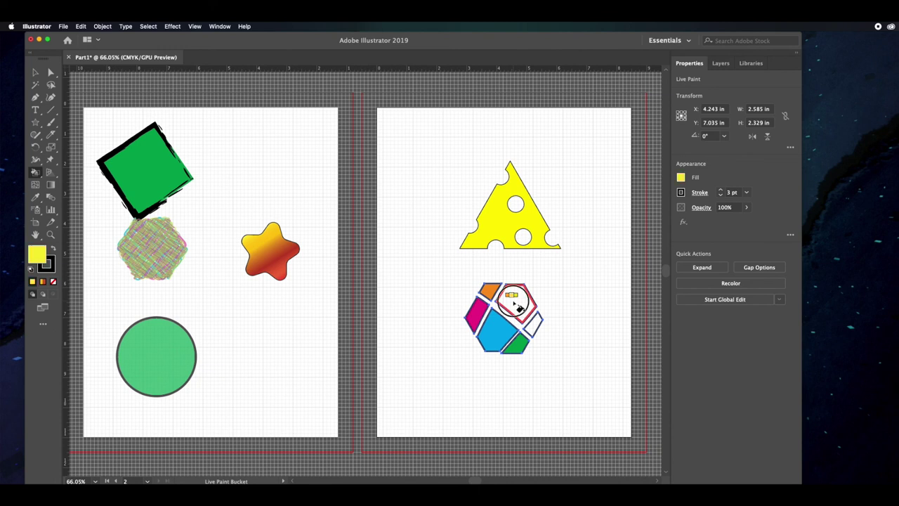
pyautogui.click(517, 304)
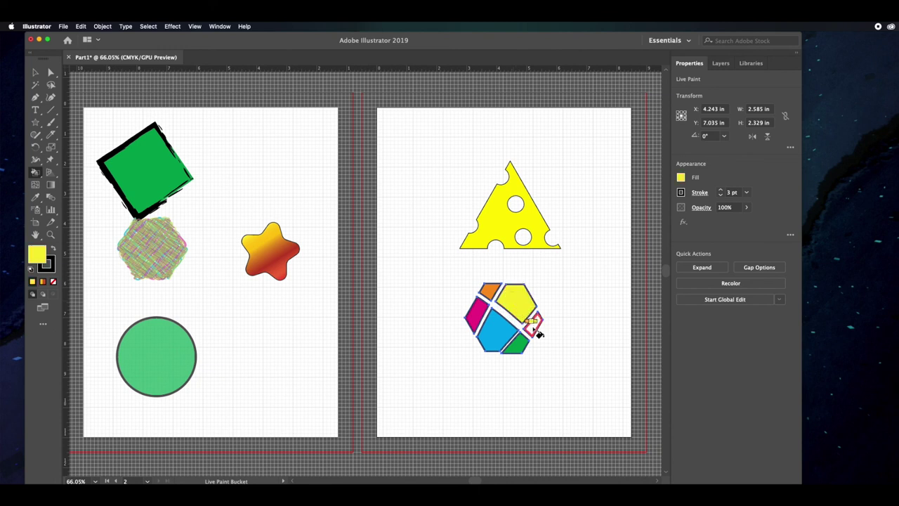
pyautogui.press('Right')
pyautogui.click(534, 327)
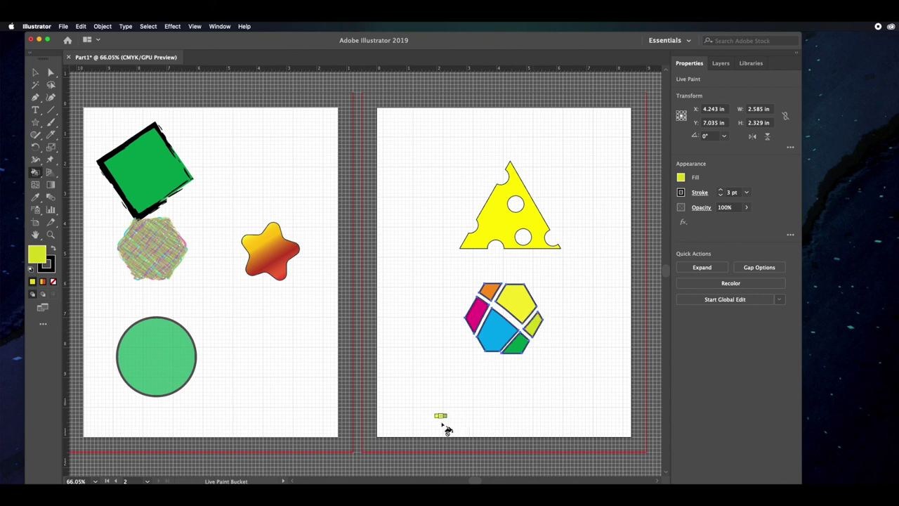